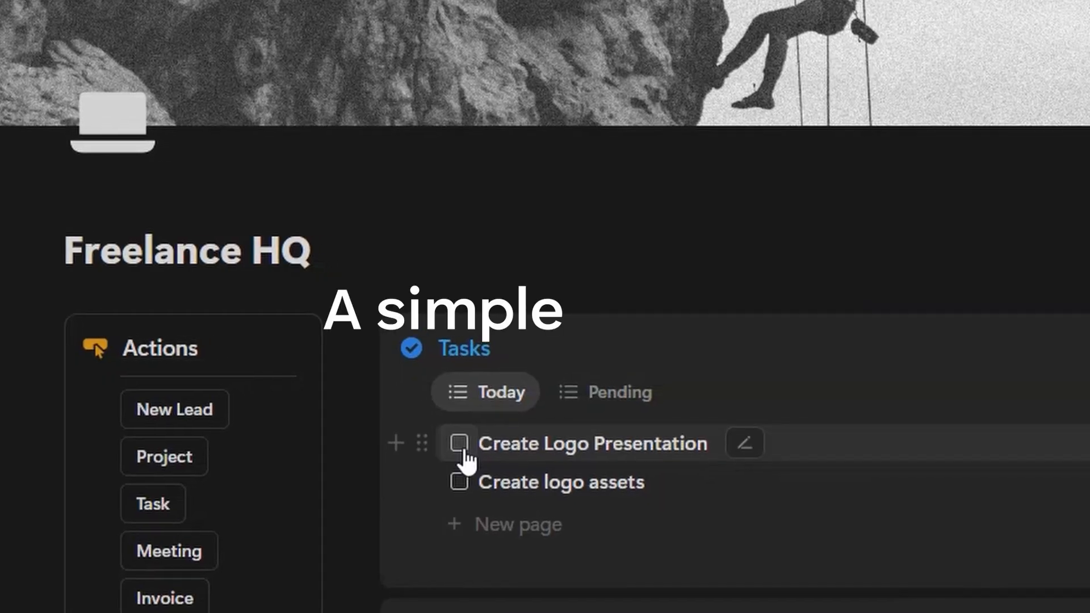
- Tick off today's Insta Reel Edit #1 task and the Mood board Presentation meeting
{"action": "left_click", "coordinate": [457, 443]}
{"action": "left_click", "coordinate": [457, 480]}
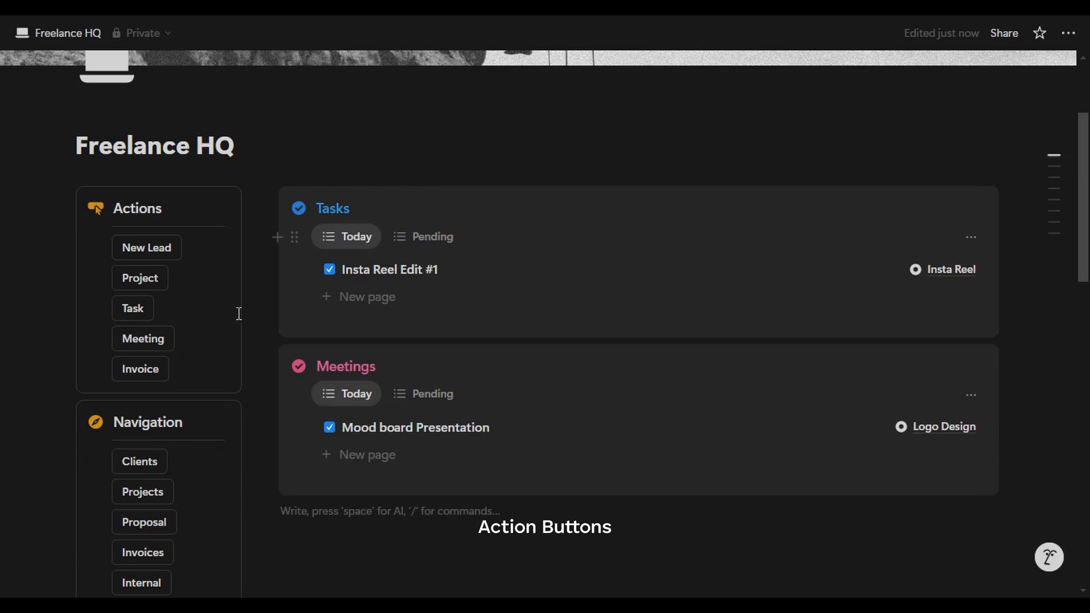
{"action": "scroll", "coordinate": [244, 313], "scroll_direction": "down", "scroll_amount": 4}
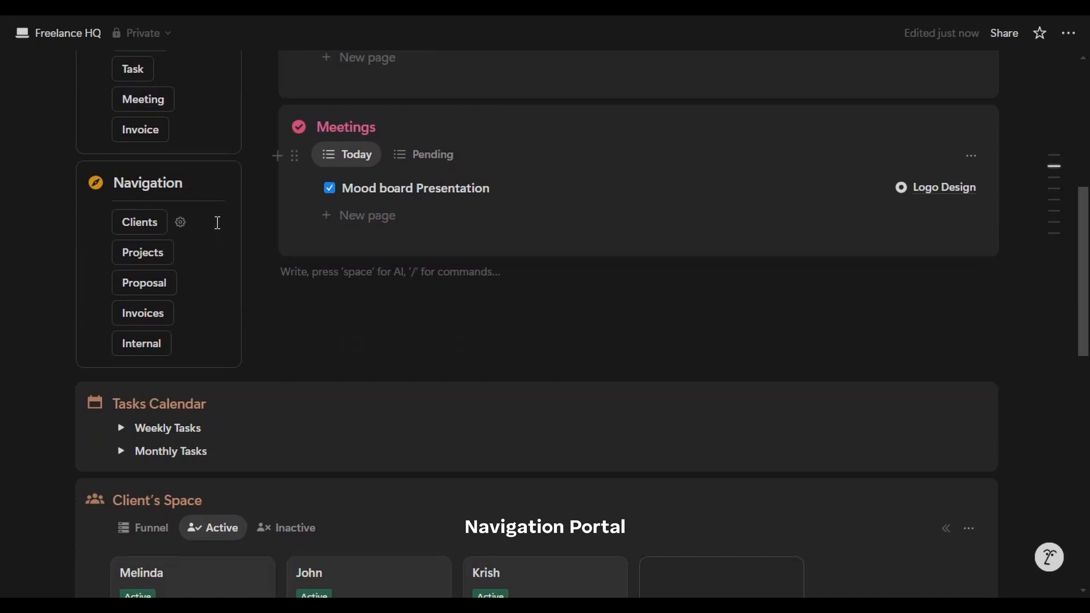
{"action": "left_click", "coordinate": [150, 229]}
{"action": "left_click", "coordinate": [142, 268]}
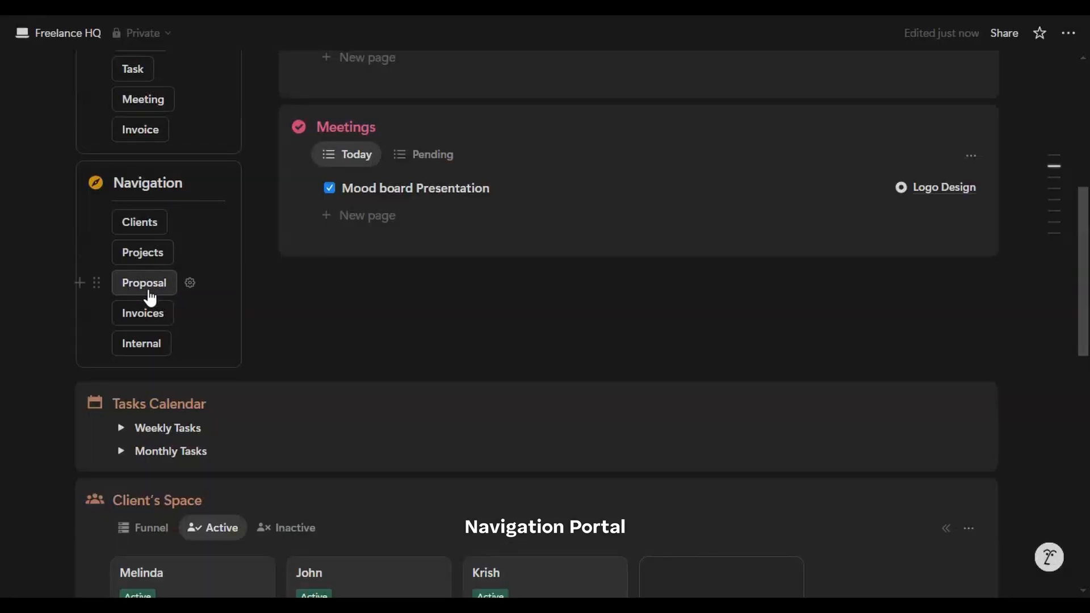
{"action": "left_click", "coordinate": [151, 292]}
{"action": "left_click", "coordinate": [135, 301]}
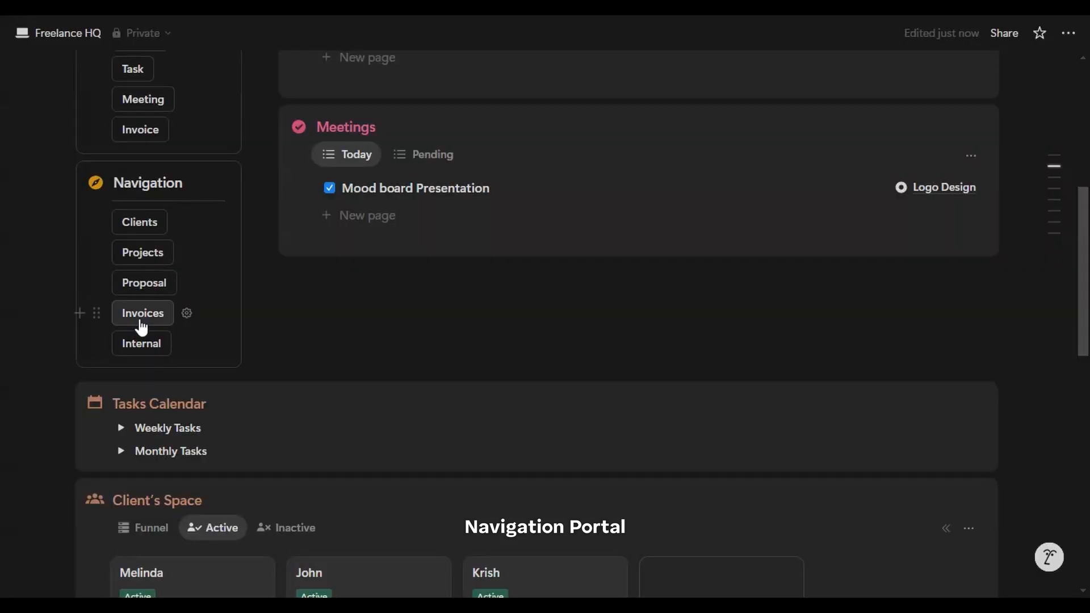
{"action": "left_click", "coordinate": [145, 262]}
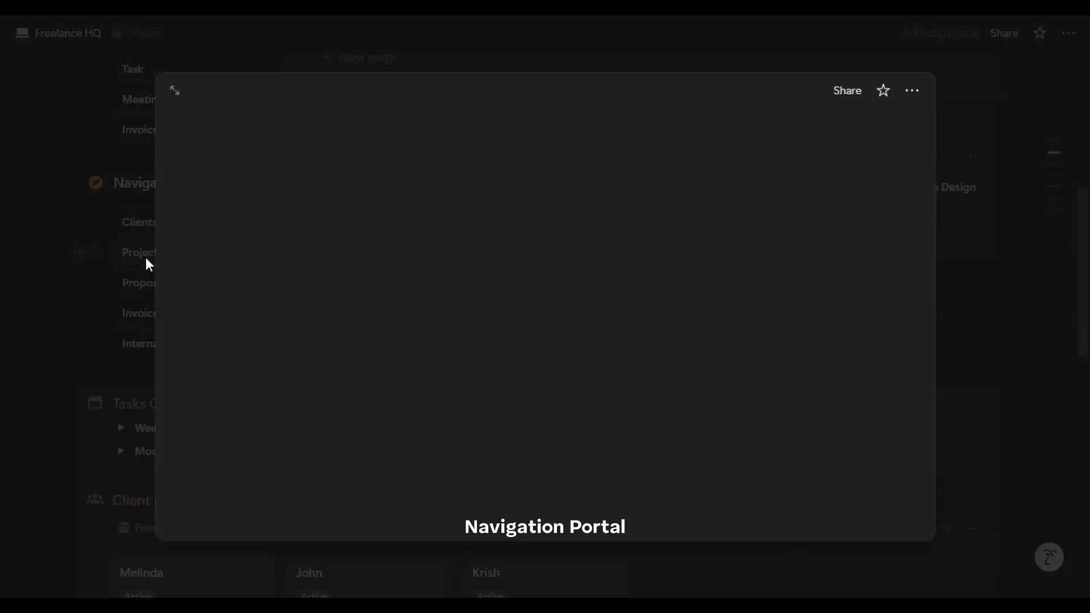
{"action": "left_click", "coordinate": [144, 262]}
{"action": "scroll", "coordinate": [292, 287], "scroll_direction": "up", "scroll_amount": 3}
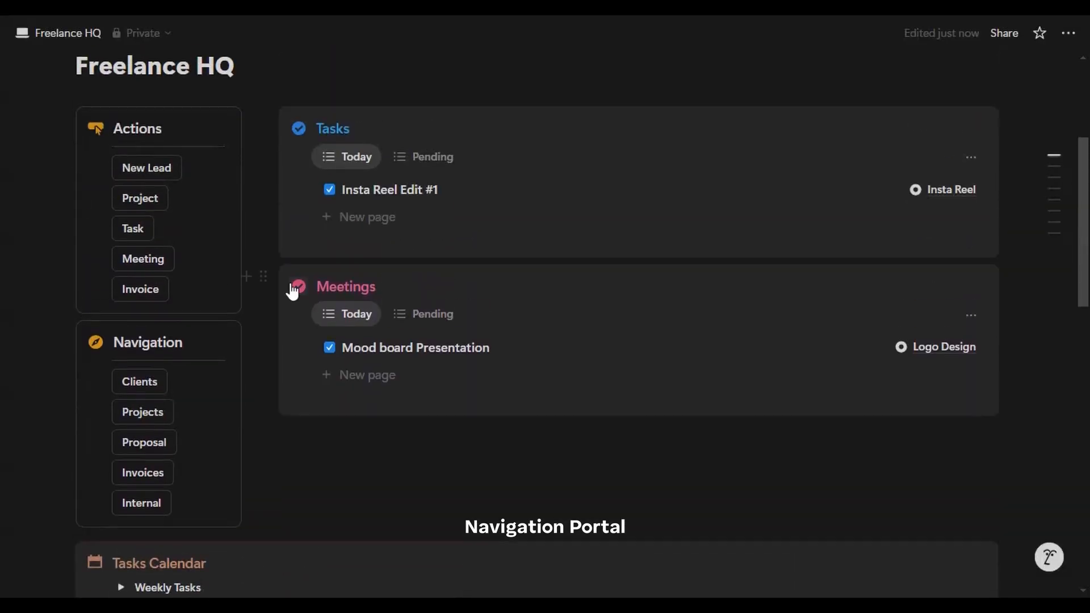
{"action": "scroll", "coordinate": [176, 402], "scroll_direction": "up", "scroll_amount": 2}
{"action": "scroll", "coordinate": [295, 394], "scroll_direction": "up", "scroll_amount": 2}
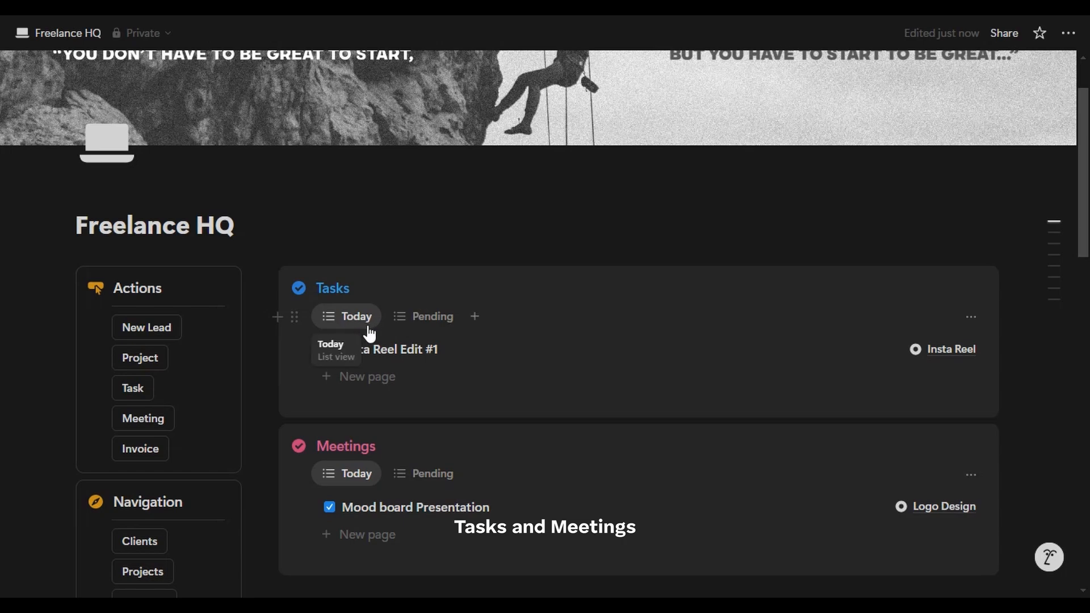
{"action": "scroll", "coordinate": [581, 355], "scroll_direction": "down", "scroll_amount": 1}
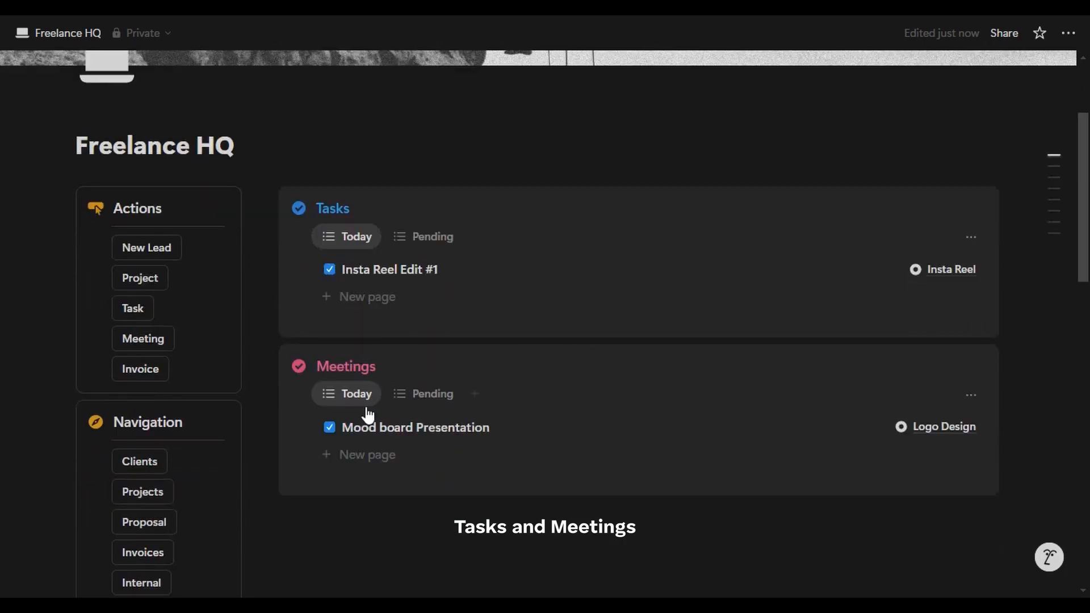
{"action": "left_click", "coordinate": [432, 249]}
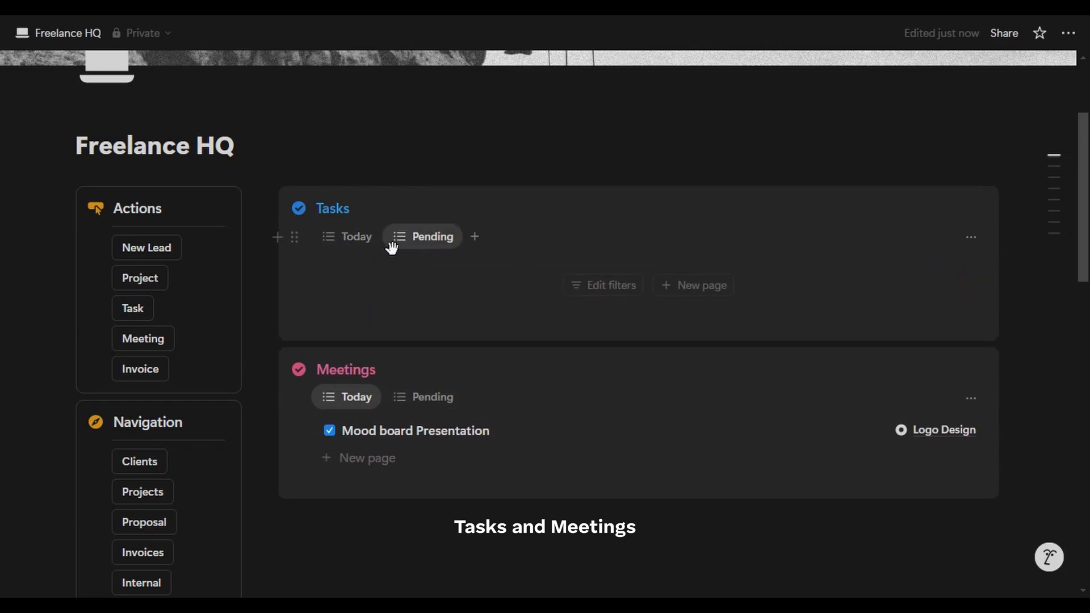
{"action": "left_click", "coordinate": [355, 245]}
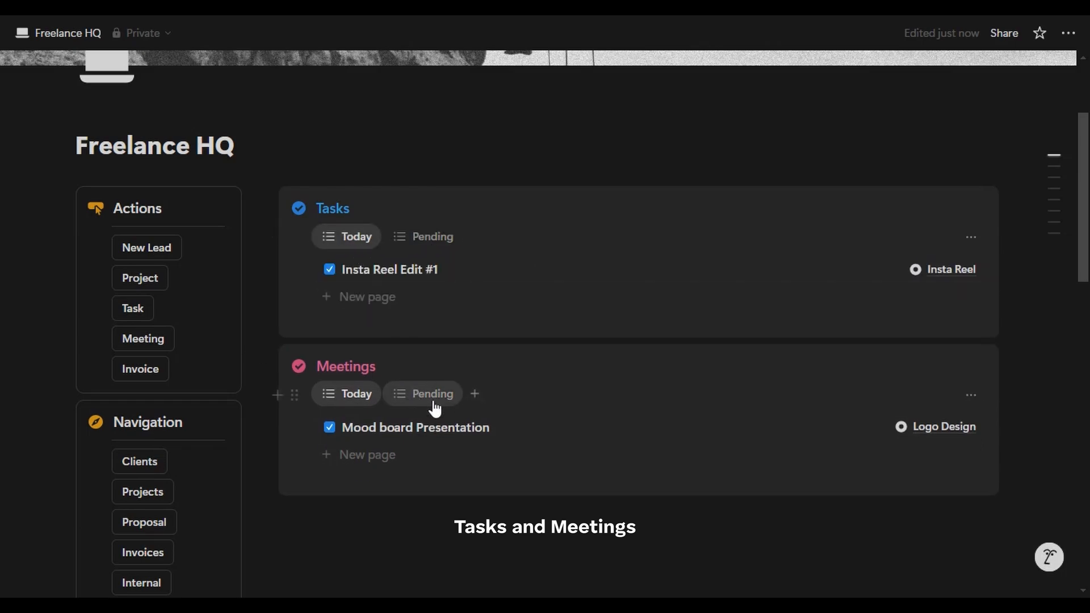
{"action": "scroll", "coordinate": [436, 408], "scroll_direction": "down", "scroll_amount": 7}
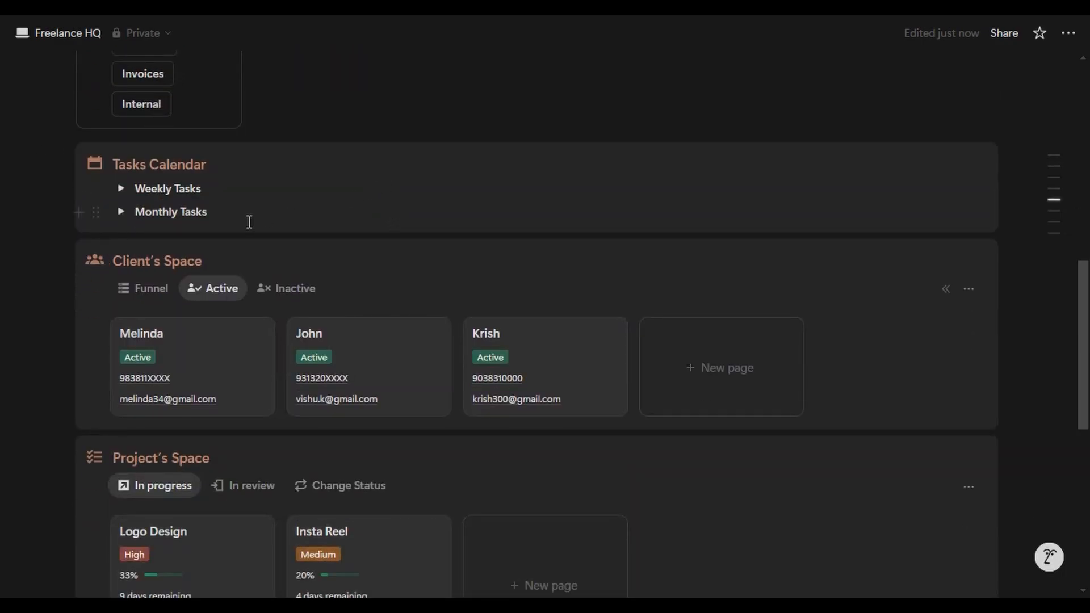
{"action": "left_click", "coordinate": [123, 191]}
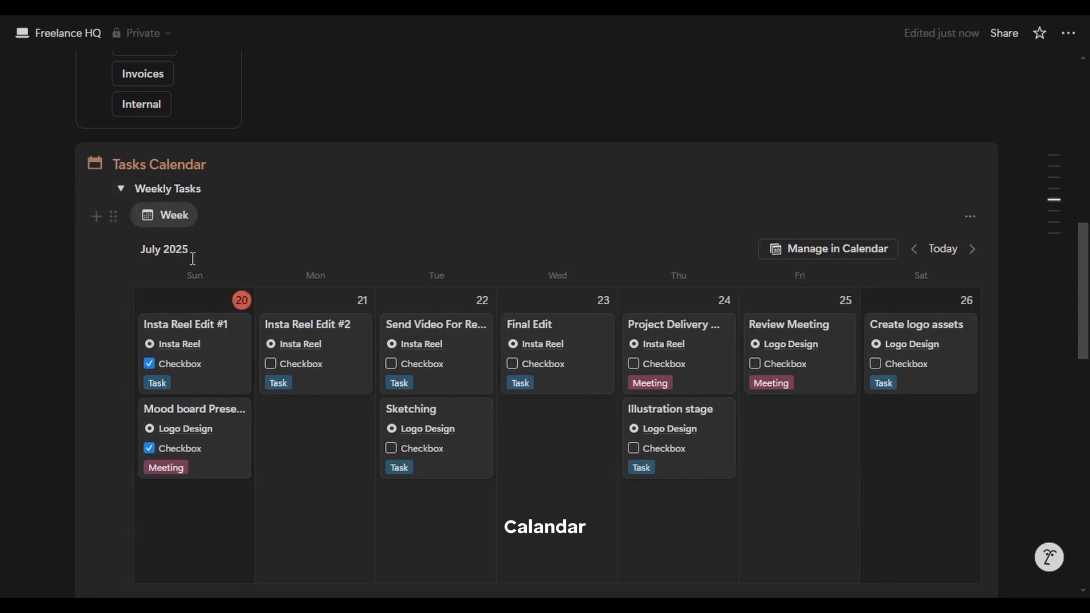
{"action": "scroll", "coordinate": [193, 250], "scroll_direction": "down", "scroll_amount": 1}
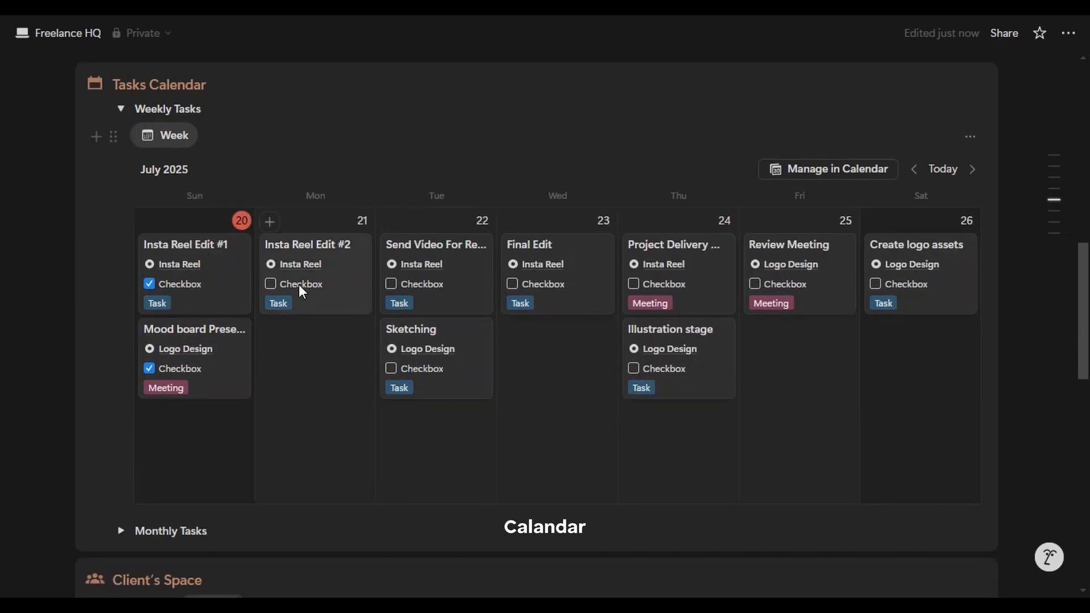
{"action": "left_click", "coordinate": [121, 109]}
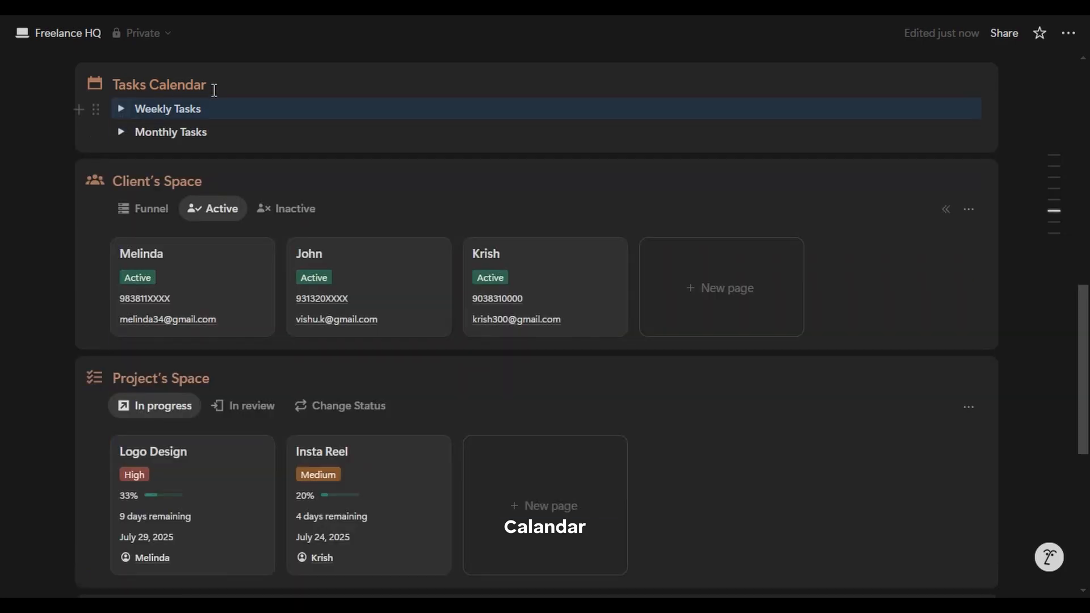
{"action": "left_click", "coordinate": [281, 73]}
{"action": "scroll", "coordinate": [281, 73], "scroll_direction": "up", "scroll_amount": 1}
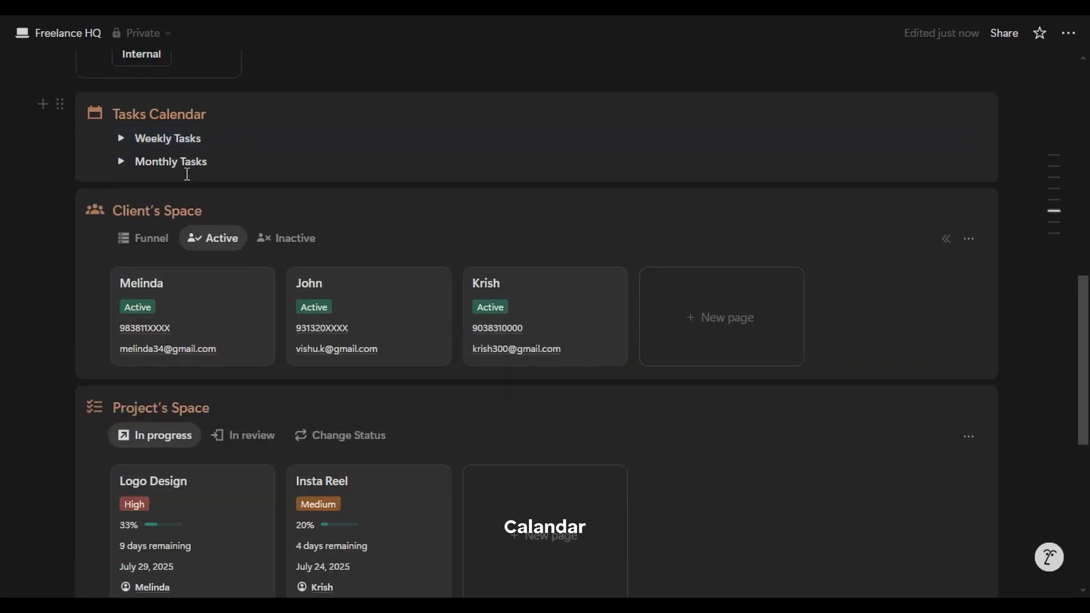
{"action": "left_click", "coordinate": [121, 165]}
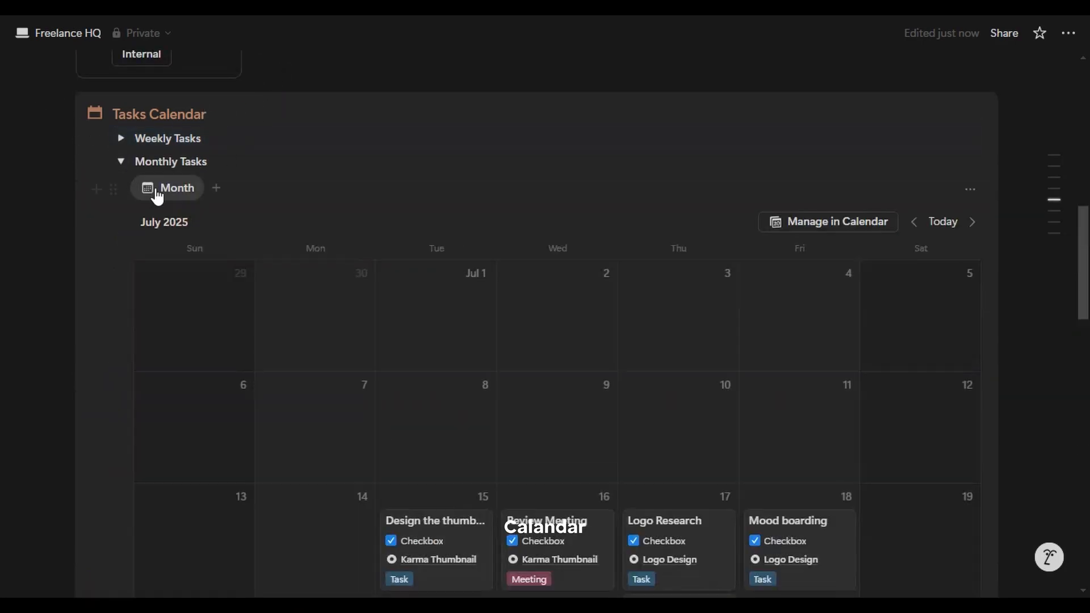
{"action": "left_click", "coordinate": [122, 163]}
{"action": "scroll", "coordinate": [725, 206], "scroll_direction": "down", "scroll_amount": 2}
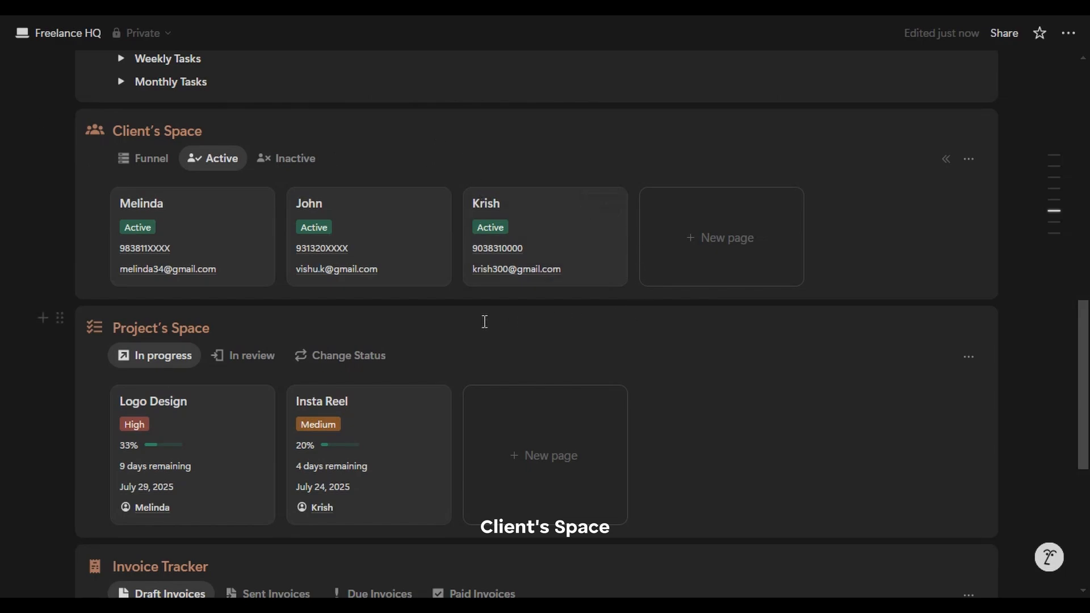
{"action": "left_click", "coordinate": [154, 232]}
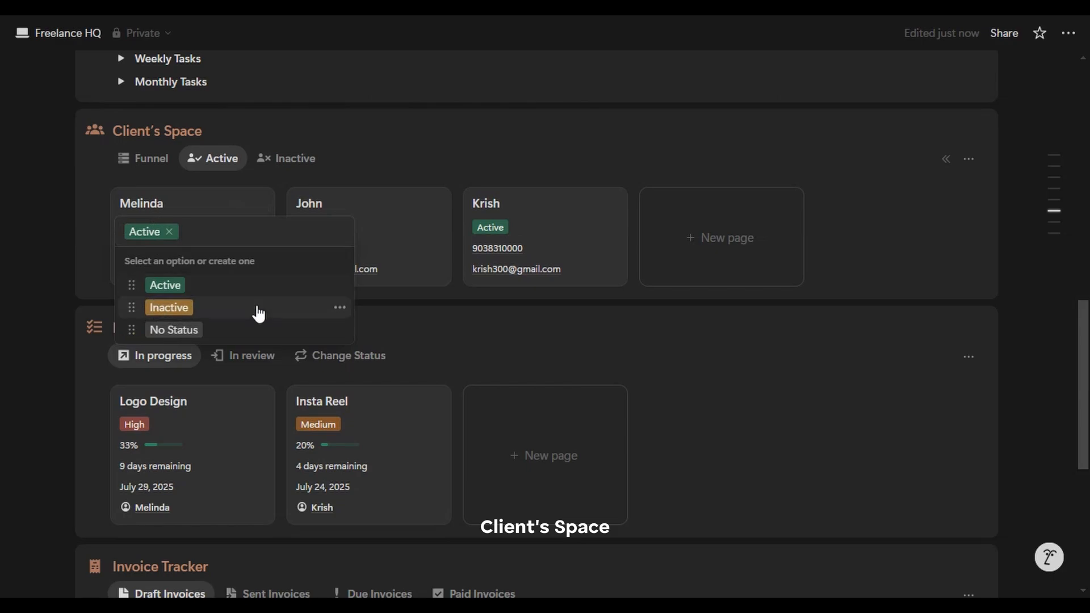
{"action": "key", "text": "Escape"}
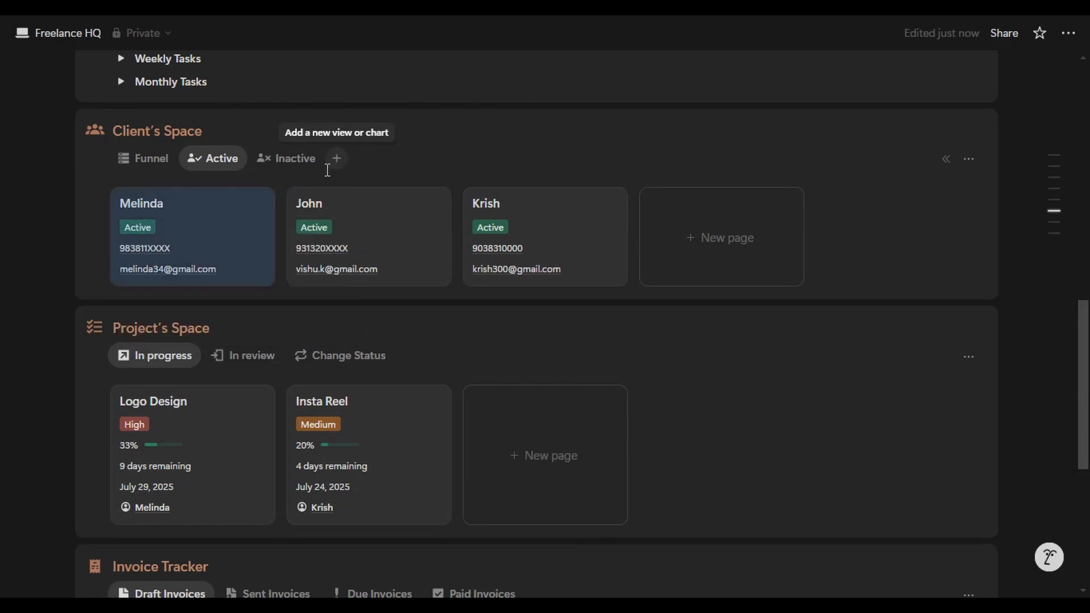
{"action": "left_click", "coordinate": [143, 165]}
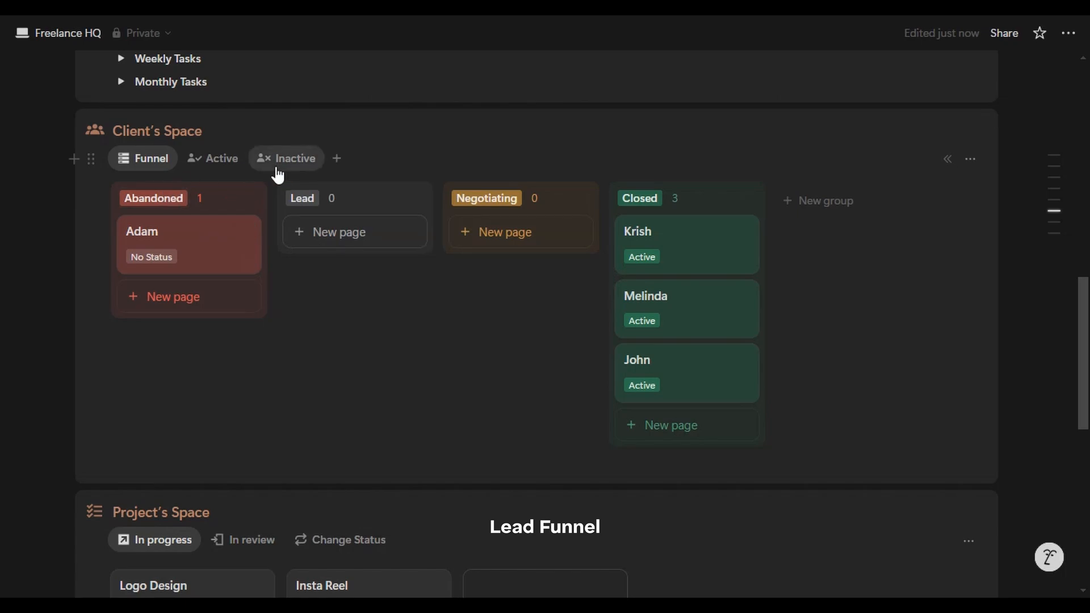
{"action": "left_click", "coordinate": [207, 161]}
{"action": "scroll", "coordinate": [205, 168], "scroll_direction": "down", "scroll_amount": 5}
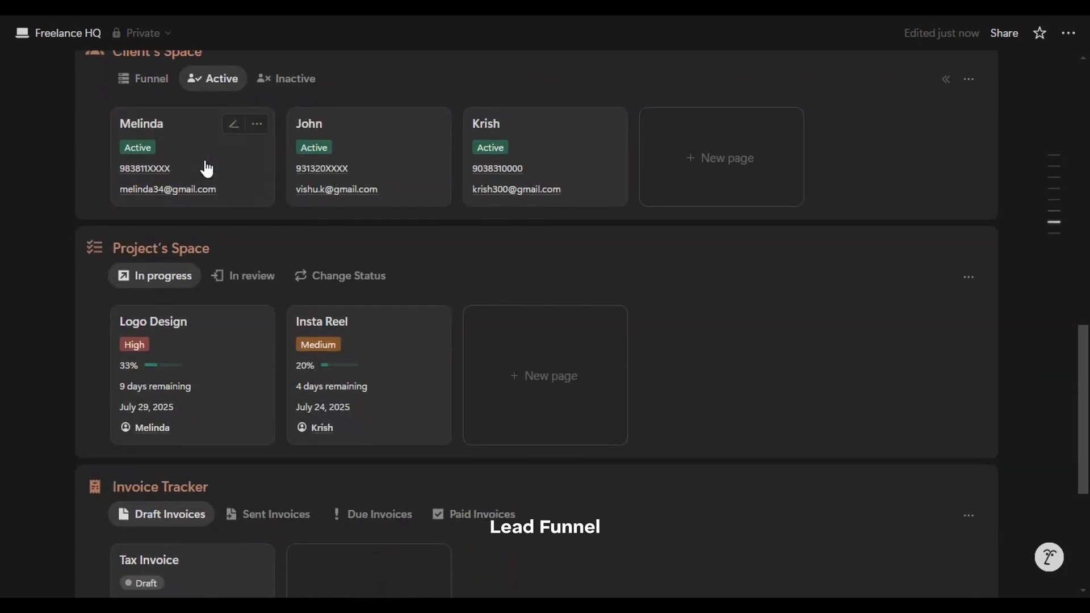
{"action": "scroll", "coordinate": [267, 170], "scroll_direction": "up", "scroll_amount": 1}
{"action": "scroll", "coordinate": [233, 185], "scroll_direction": "down", "scroll_amount": 2}
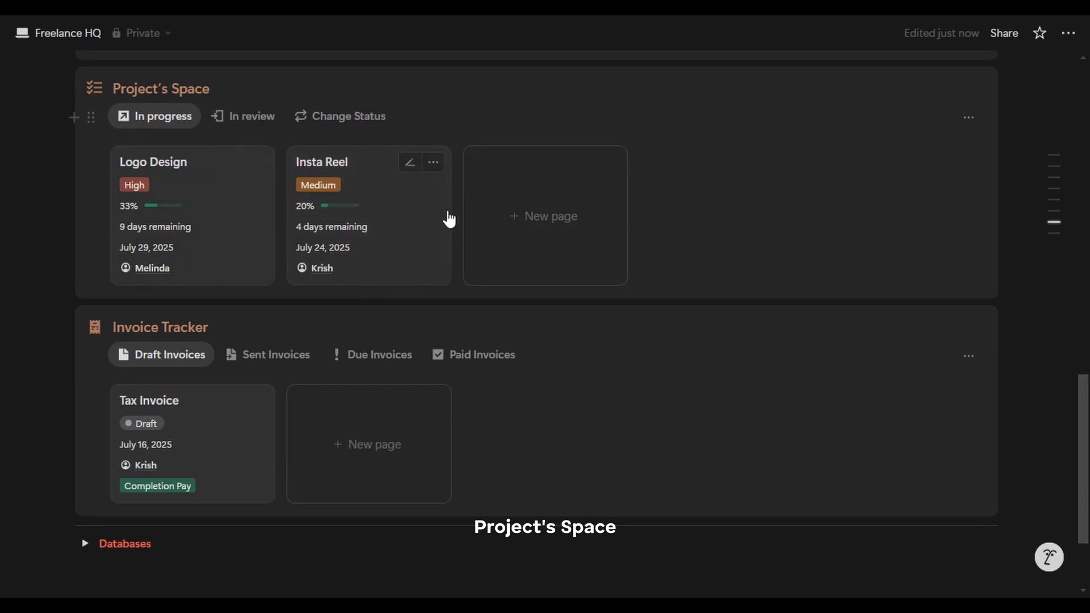
{"action": "left_click", "coordinate": [253, 208]}
{"action": "scroll", "coordinate": [307, 163], "scroll_direction": "down", "scroll_amount": 15}
{"action": "left_click", "coordinate": [129, 171]}
{"action": "left_click", "coordinate": [319, 117]}
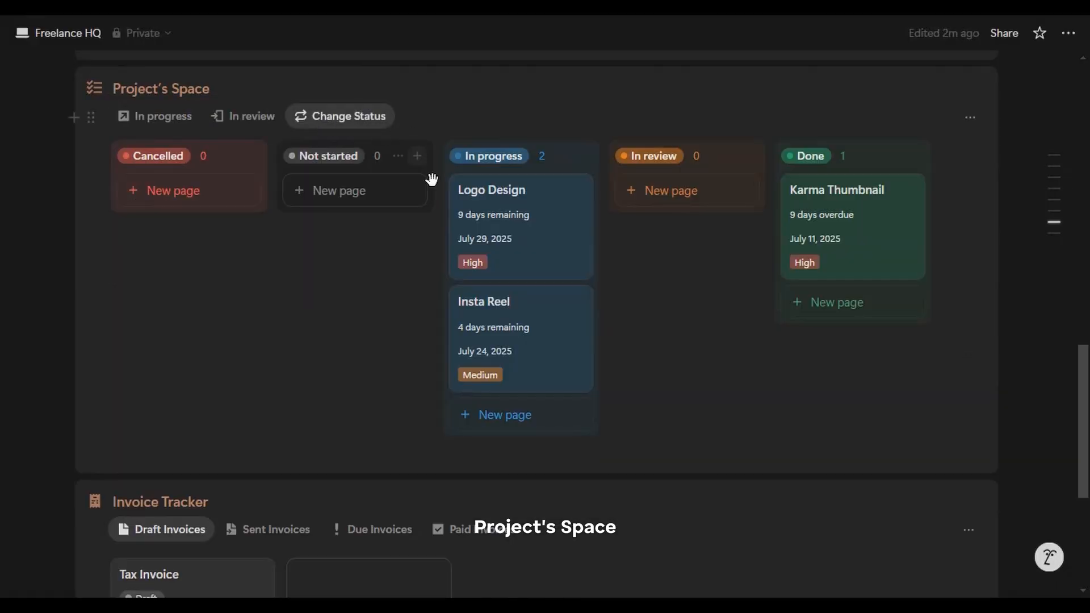
{"action": "left_click_drag", "start_coordinate": [559, 367], "coordinate": [547, 306]}
{"action": "left_click", "coordinate": [244, 116]}
{"action": "left_click", "coordinate": [340, 119]}
{"action": "left_click", "coordinate": [189, 126]}
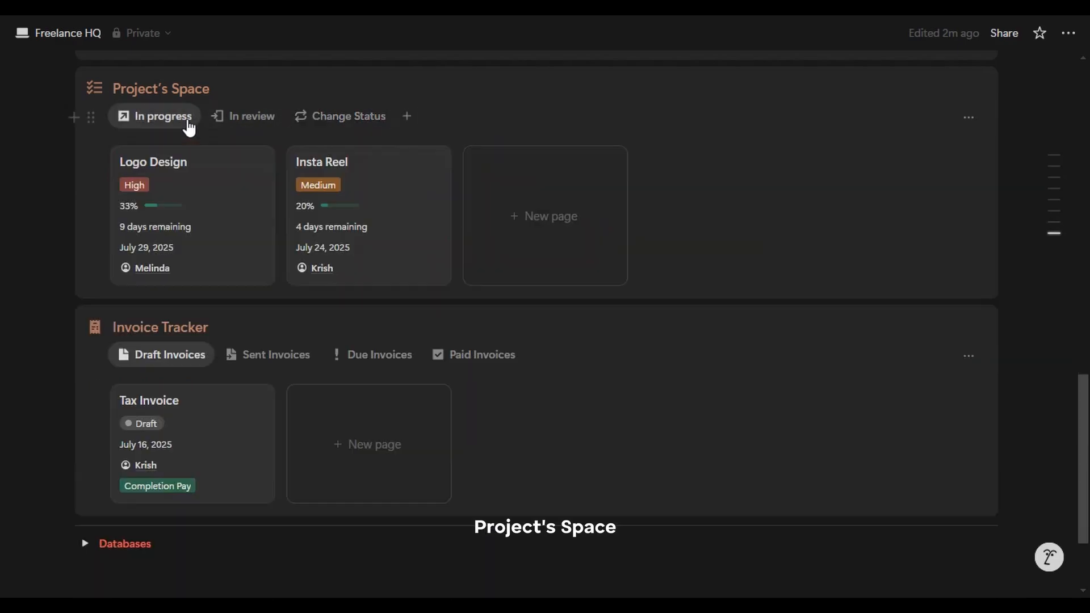
{"action": "scroll", "coordinate": [514, 127], "scroll_direction": "down", "scroll_amount": 2}
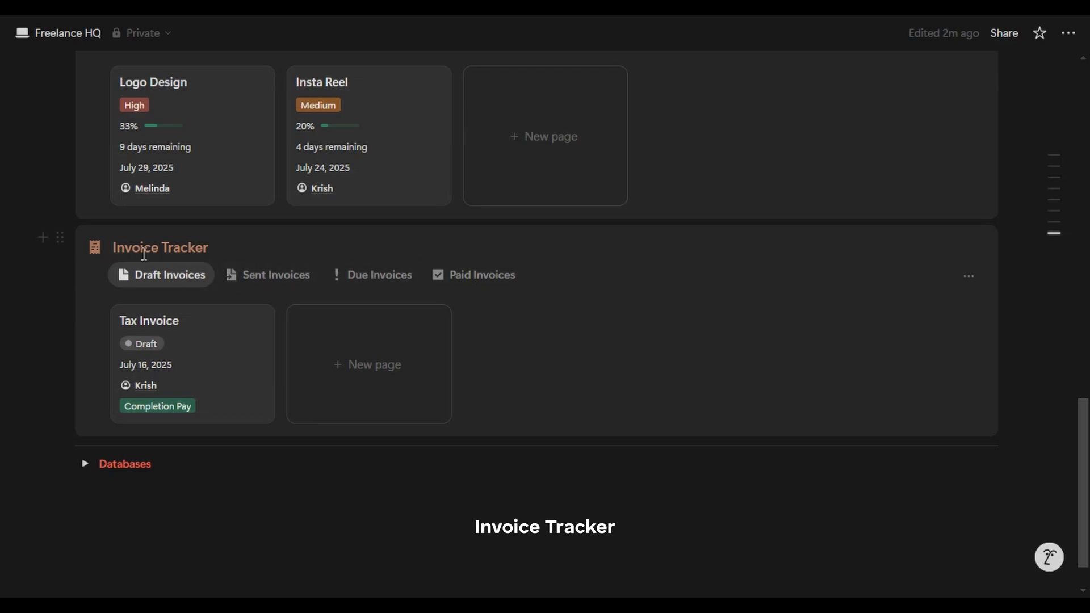
{"action": "scroll", "coordinate": [287, 301], "scroll_direction": "down", "scroll_amount": 1}
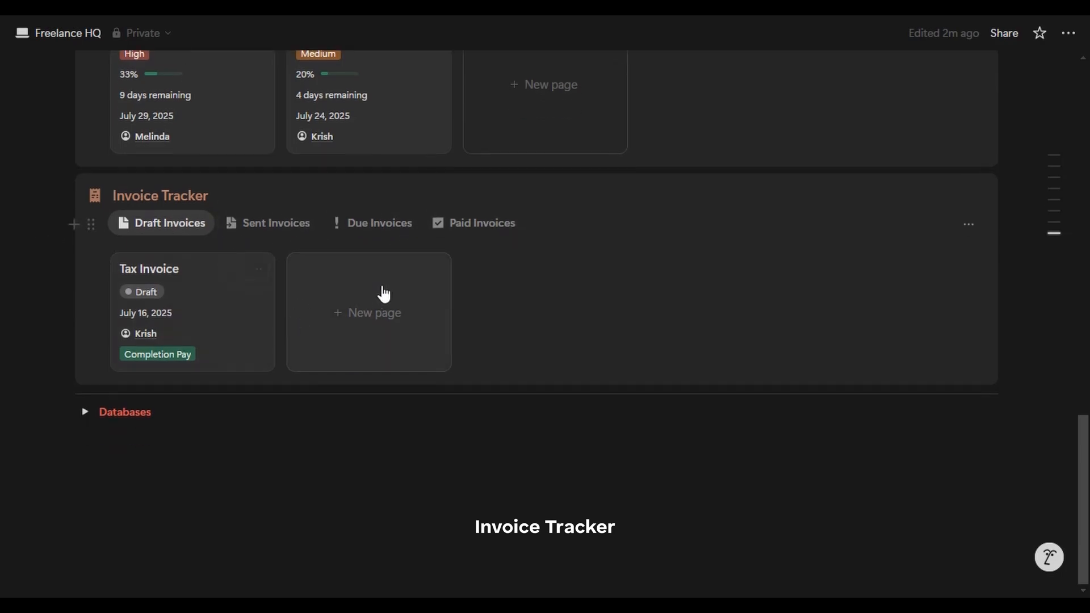
{"action": "left_click", "coordinate": [280, 221]}
{"action": "left_click", "coordinate": [358, 310]}
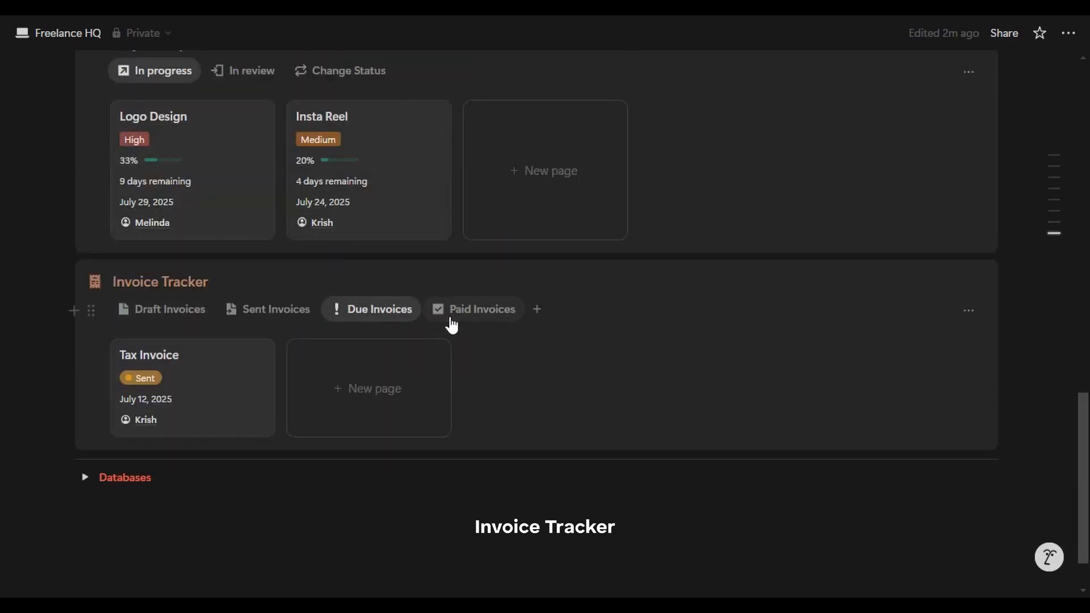
{"action": "left_click", "coordinate": [448, 315]}
{"action": "left_click", "coordinate": [205, 310]}
{"action": "scroll", "coordinate": [287, 274], "scroll_direction": "down", "scroll_amount": 2}
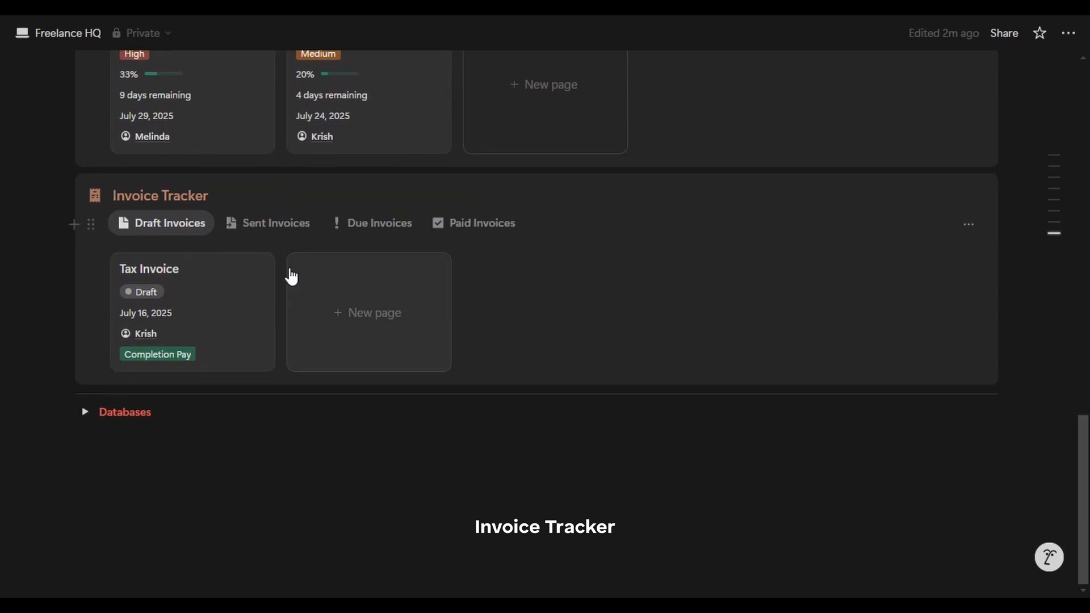
{"action": "scroll", "coordinate": [295, 276], "scroll_direction": "up", "scroll_amount": 3}
{"action": "scroll", "coordinate": [299, 277], "scroll_direction": "up", "scroll_amount": 15}
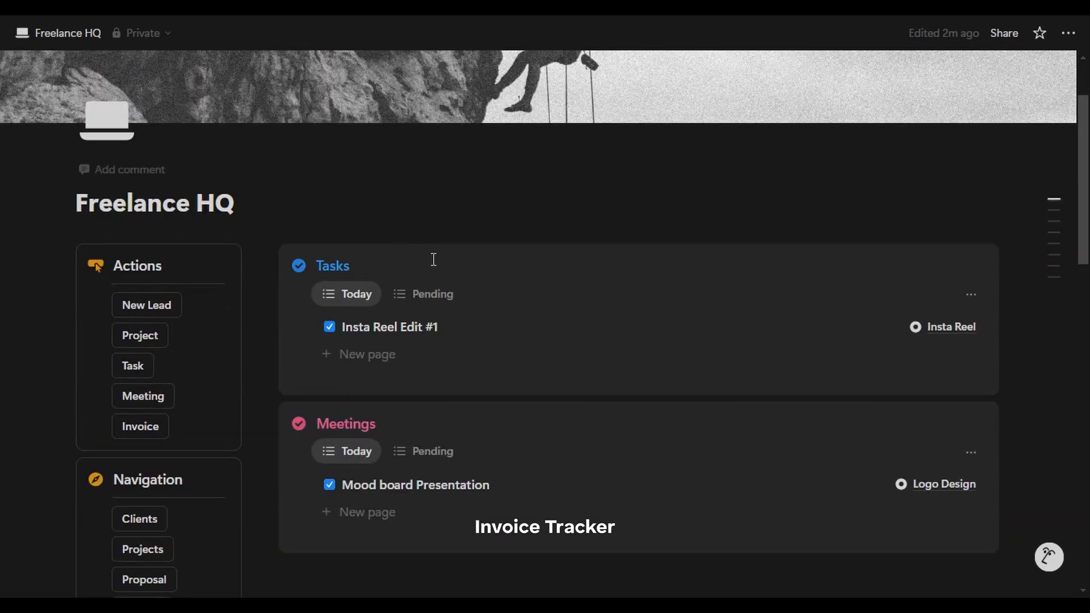
{"action": "scroll", "coordinate": [434, 260], "scroll_direction": "down", "scroll_amount": 6}
{"action": "scroll", "coordinate": [318, 264], "scroll_direction": "down", "scroll_amount": 12}
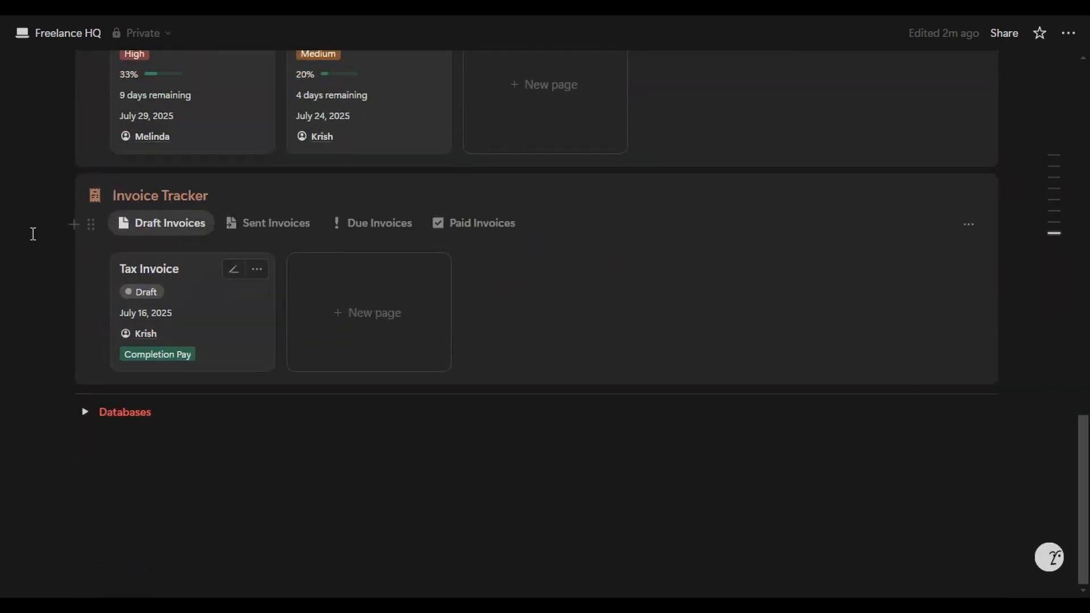
{"action": "left_click_drag", "start_coordinate": [56, 185], "coordinate": [993, 199]}
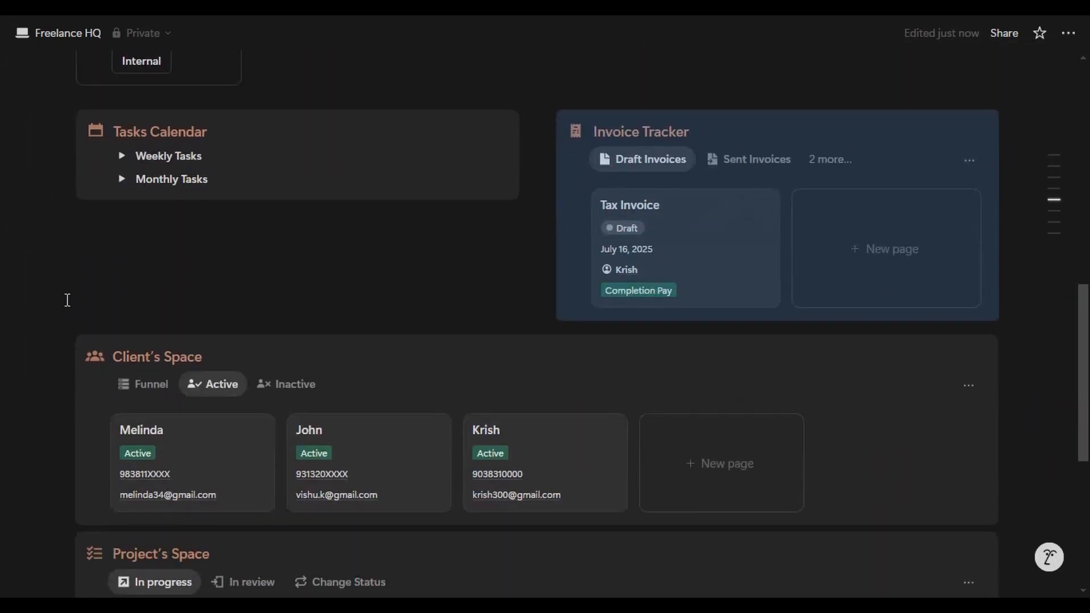
{"action": "left_click_drag", "start_coordinate": [60, 348], "coordinate": [75, 211]}
{"action": "scroll", "coordinate": [241, 335], "scroll_direction": "down", "scroll_amount": 5}
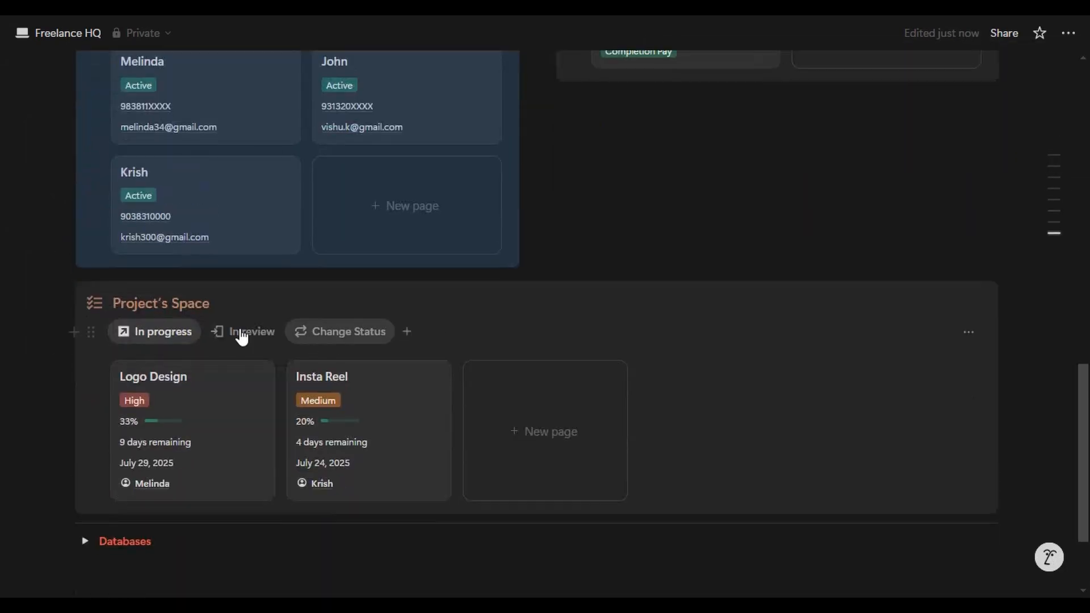
{"action": "scroll", "coordinate": [198, 323], "scroll_direction": "up", "scroll_amount": 2}
{"action": "left_click_drag", "start_coordinate": [71, 366], "coordinate": [585, 193]}
{"action": "scroll", "coordinate": [596, 288], "scroll_direction": "up", "scroll_amount": 4}
{"action": "scroll", "coordinate": [504, 275], "scroll_direction": "down", "scroll_amount": 5}
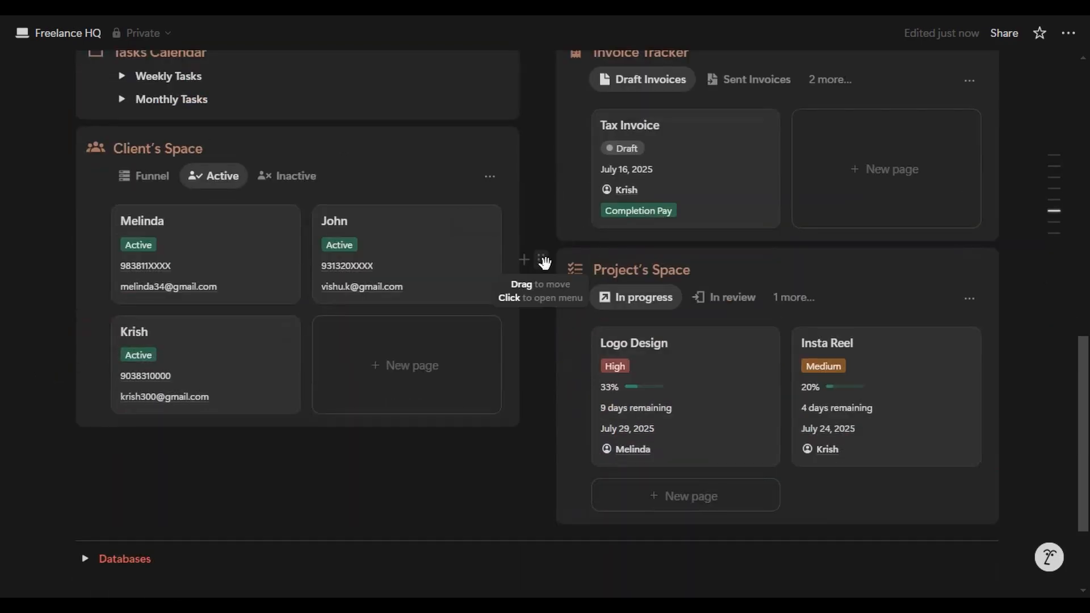
{"action": "key", "text": "ctrl+z"}
{"action": "key", "text": "ctrl+z"}
{"action": "key", "text": "ctrl+z"}
{"action": "scroll", "coordinate": [547, 271], "scroll_direction": "up", "scroll_amount": 3}
{"action": "scroll", "coordinate": [518, 244], "scroll_direction": "up", "scroll_amount": 6}
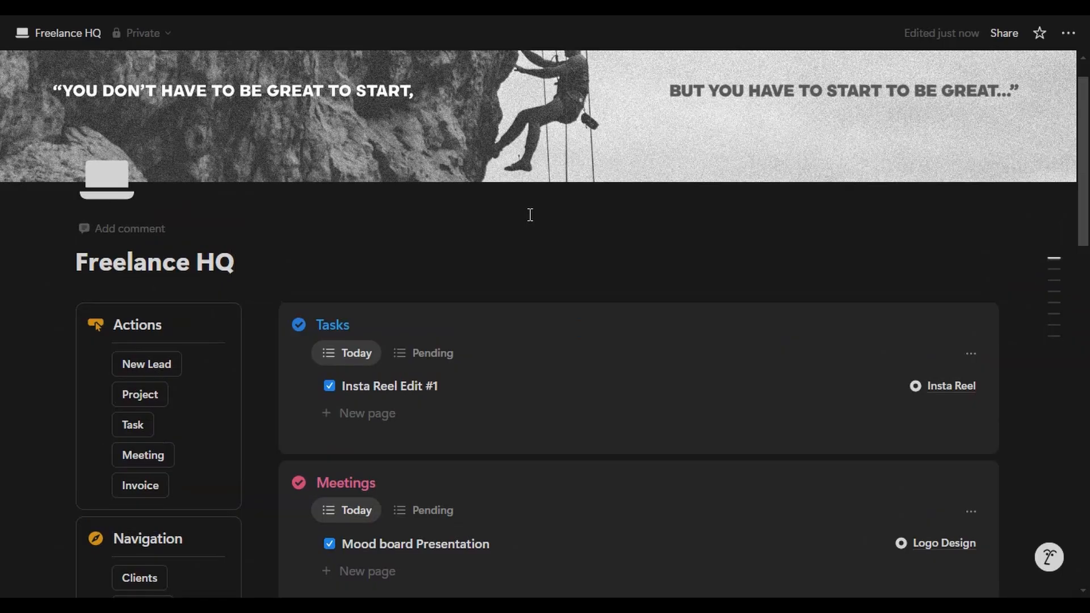
{"action": "scroll", "coordinate": [529, 214], "scroll_direction": "up", "scroll_amount": 1}
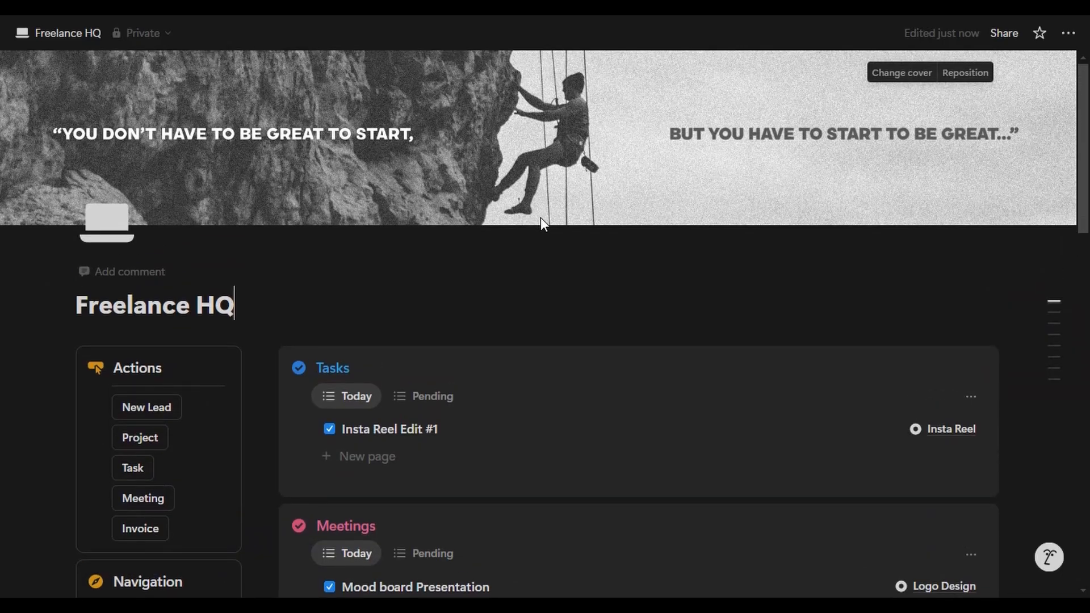
{"action": "scroll", "coordinate": [539, 218], "scroll_direction": "down", "scroll_amount": 4}
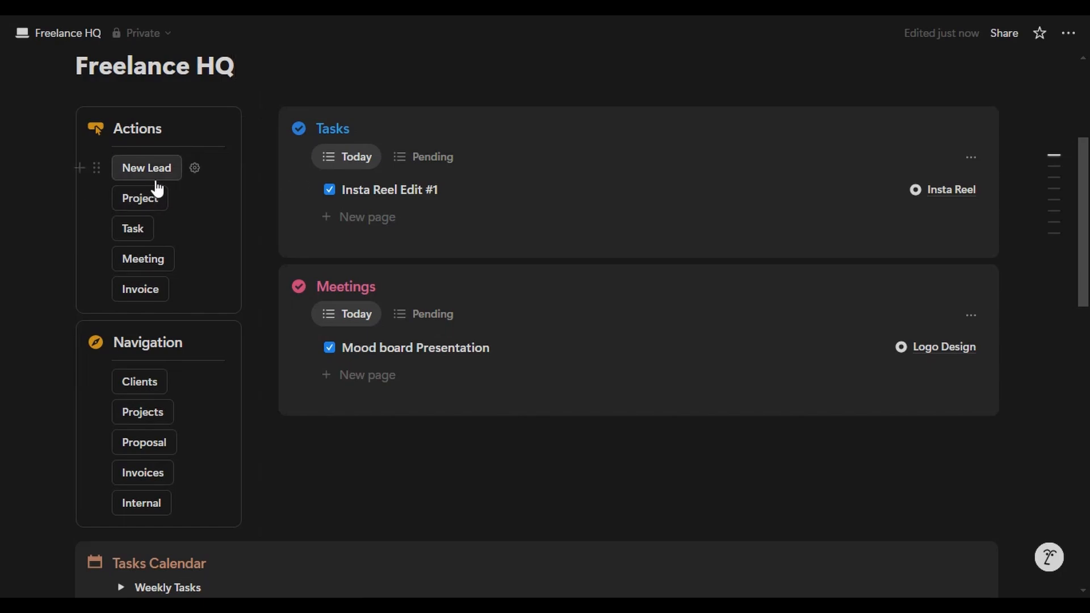
- Create a new lead titled Example Client and enter the client's e-mail and phone number
{"action": "left_click", "coordinate": [153, 168]}
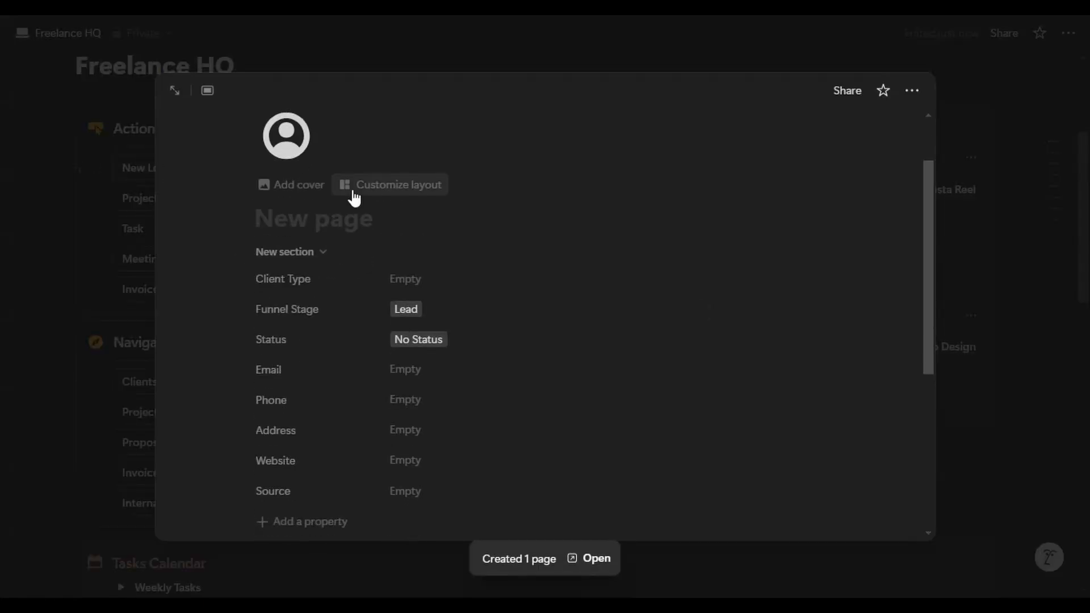
{"action": "type", "text": "Example Client"}
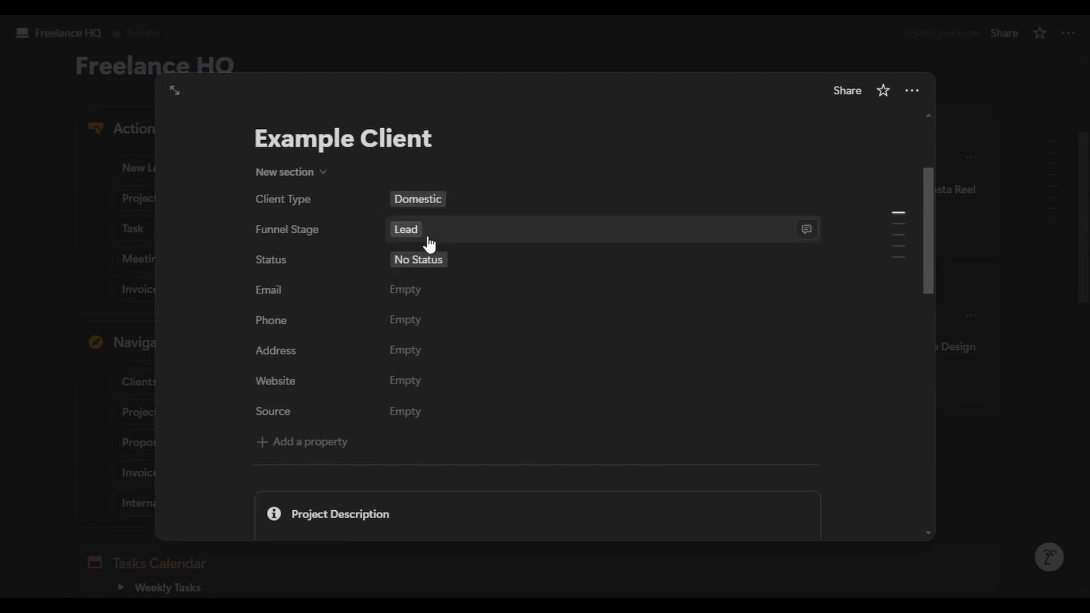
{"action": "left_click", "coordinate": [431, 291]}
{"action": "key", "text": "Tab"}
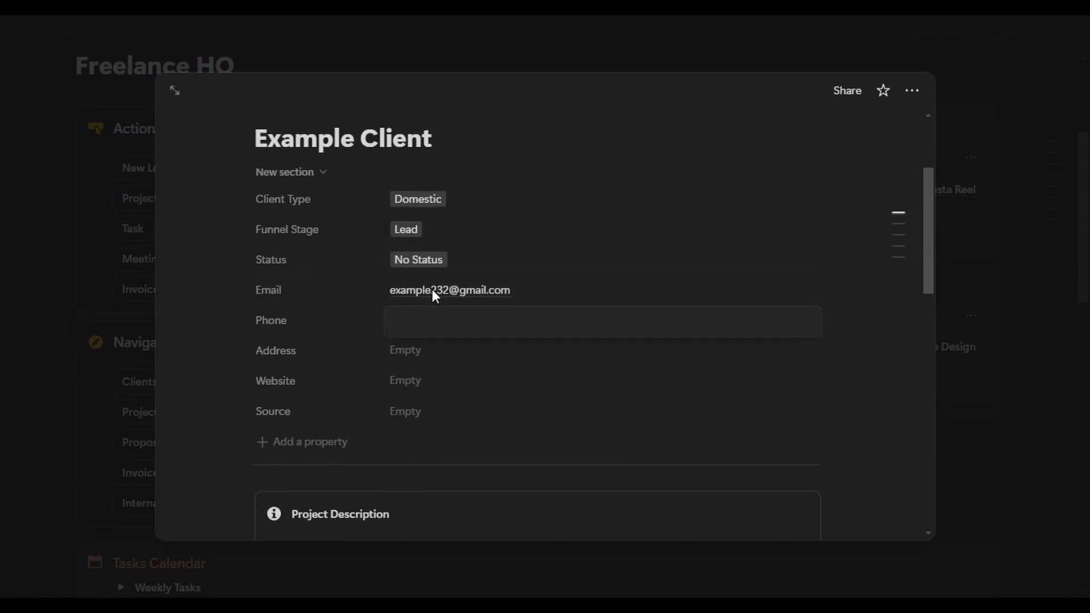
{"action": "type", "text": "7383959XXX"}
{"action": "key", "text": "Tab"}
- Fill in the client's address, set Source to LinkedIn, and start the Project Description
{"action": "type", "text": "ma"}
{"action": "key", "text": "BackSpace"}
{"action": "key", "text": "BackSpace"}
{"action": "type", "text": "Ireland"}
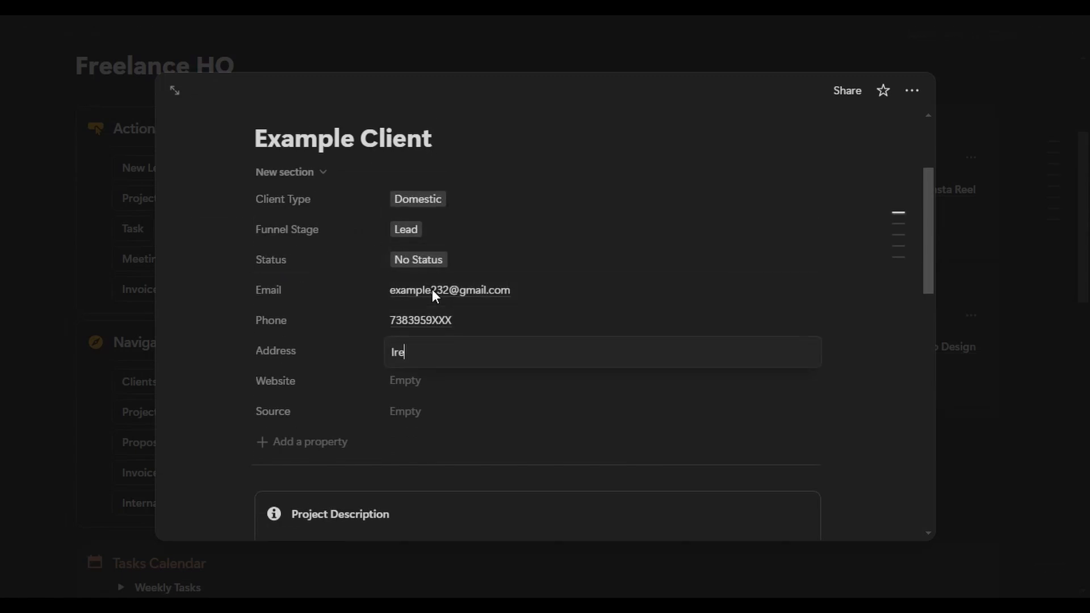
{"action": "key", "text": "Tab"}
{"action": "key", "text": "Tab"}
{"action": "left_click", "coordinate": [438, 338]}
{"action": "scroll", "coordinate": [745, 373], "scroll_direction": "down", "scroll_amount": 3}
{"action": "scroll", "coordinate": [442, 311], "scroll_direction": "down", "scroll_amount": 2}
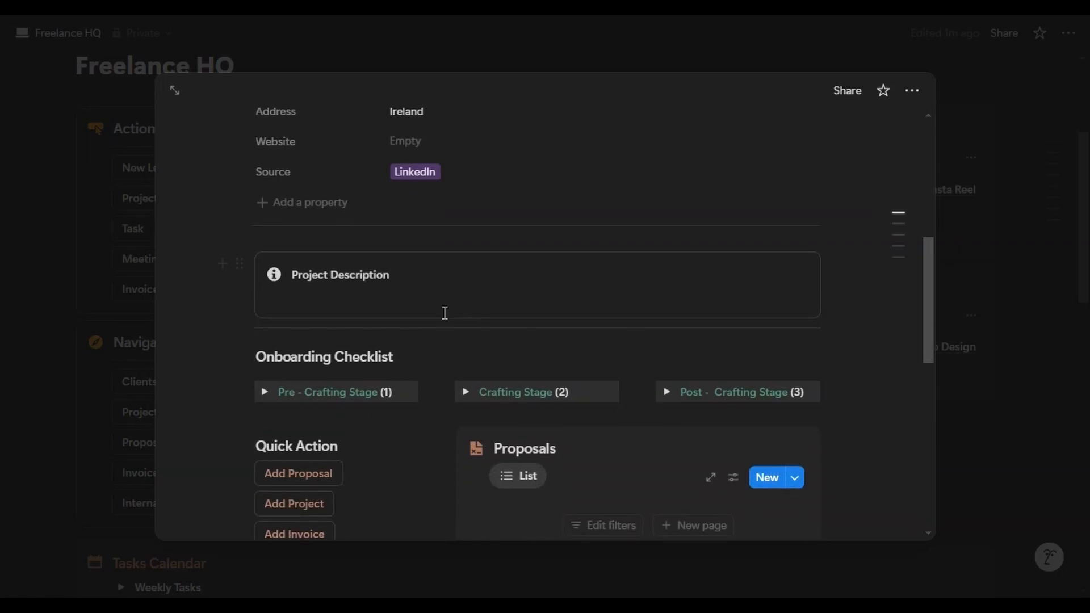
{"action": "scroll", "coordinate": [443, 313], "scroll_direction": "up", "scroll_amount": 6}
{"action": "scroll", "coordinate": [443, 319], "scroll_direction": "down", "scroll_amount": 4}
{"action": "left_click", "coordinate": [392, 377]}
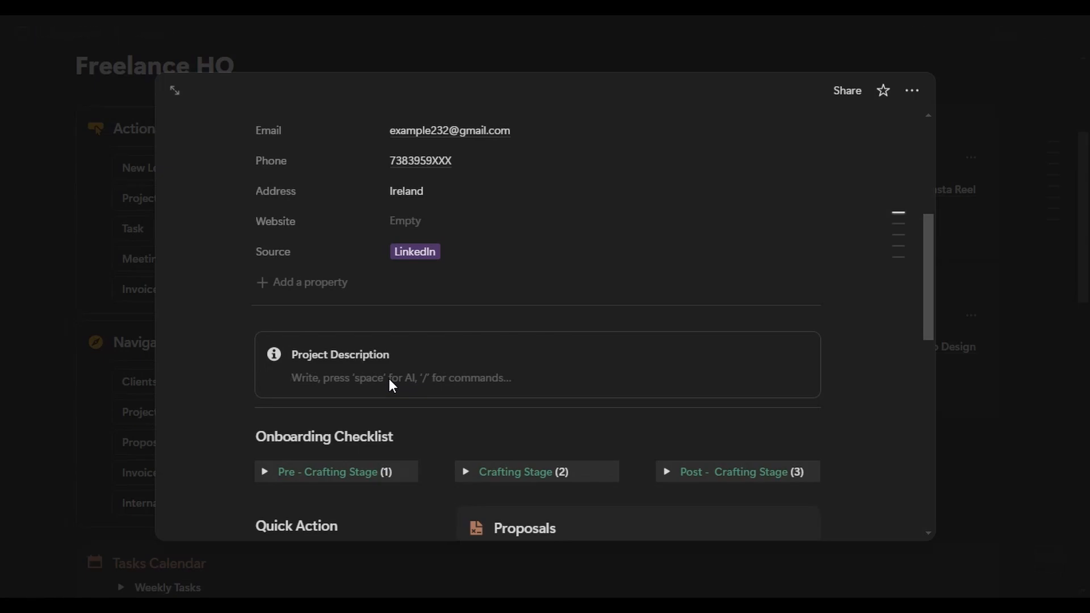
{"action": "scroll", "coordinate": [484, 193], "scroll_direction": "down", "scroll_amount": 5}
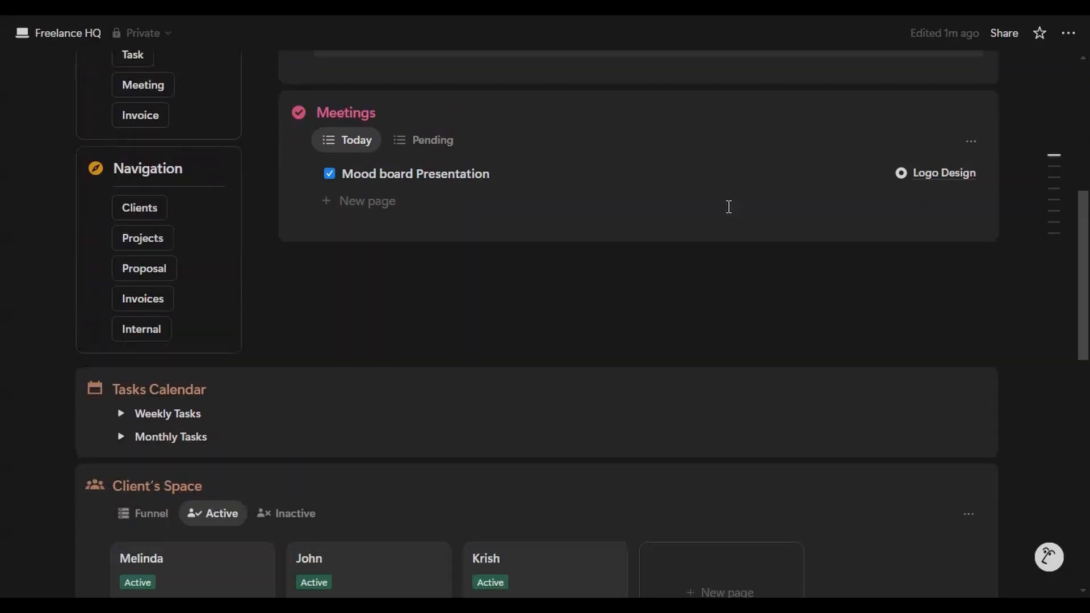
{"action": "scroll", "coordinate": [721, 213], "scroll_direction": "down", "scroll_amount": 7}
- Move Example Client into the Closed funnel stage and set its status to Active
{"action": "scroll", "coordinate": [703, 242], "scroll_direction": "down", "scroll_amount": 1}
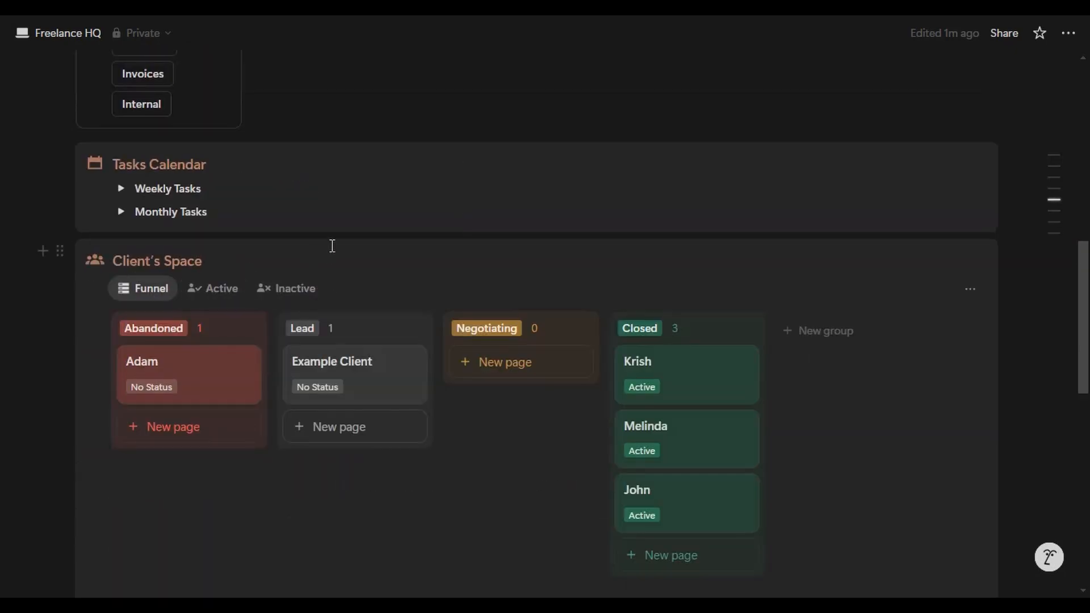
{"action": "scroll", "coordinate": [334, 244], "scroll_direction": "down", "scroll_amount": 2}
{"action": "left_click_drag", "start_coordinate": [430, 328], "coordinate": [721, 480]}
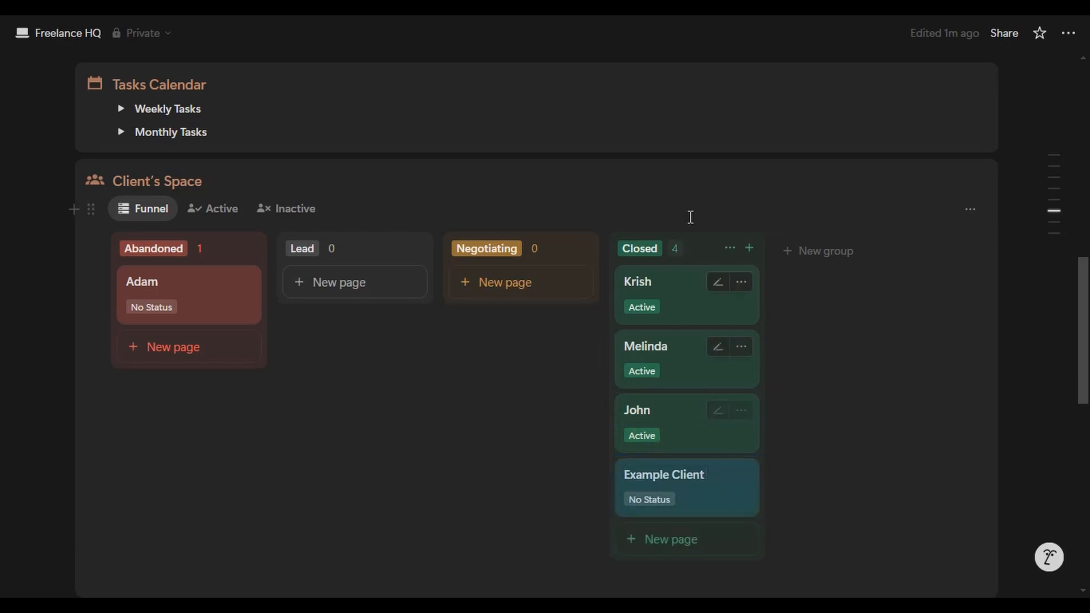
{"action": "scroll", "coordinate": [786, 203], "scroll_direction": "down", "scroll_amount": 2}
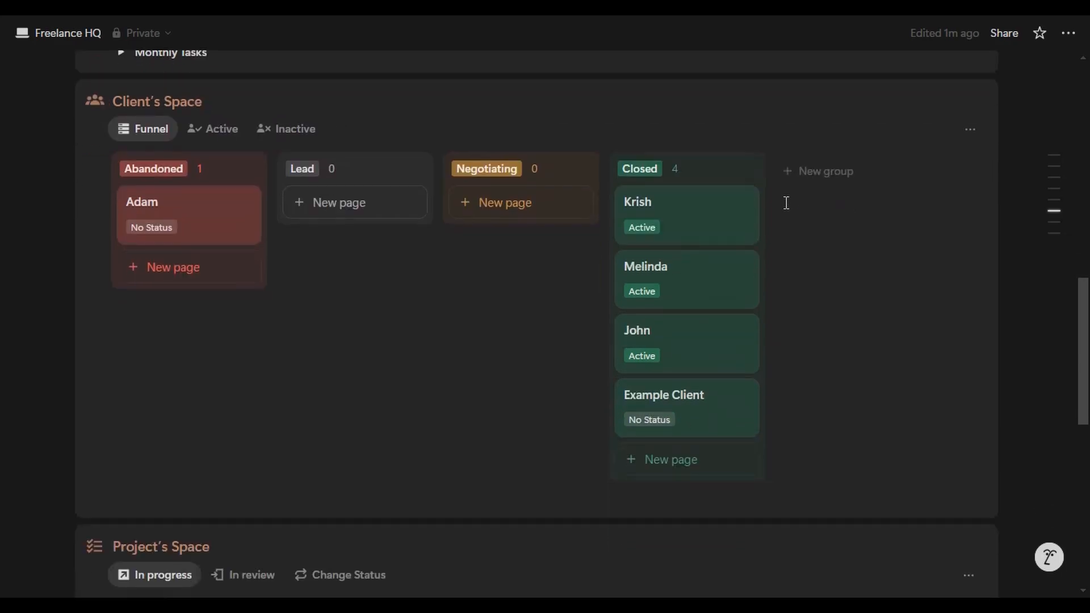
{"action": "left_click", "coordinate": [647, 423]}
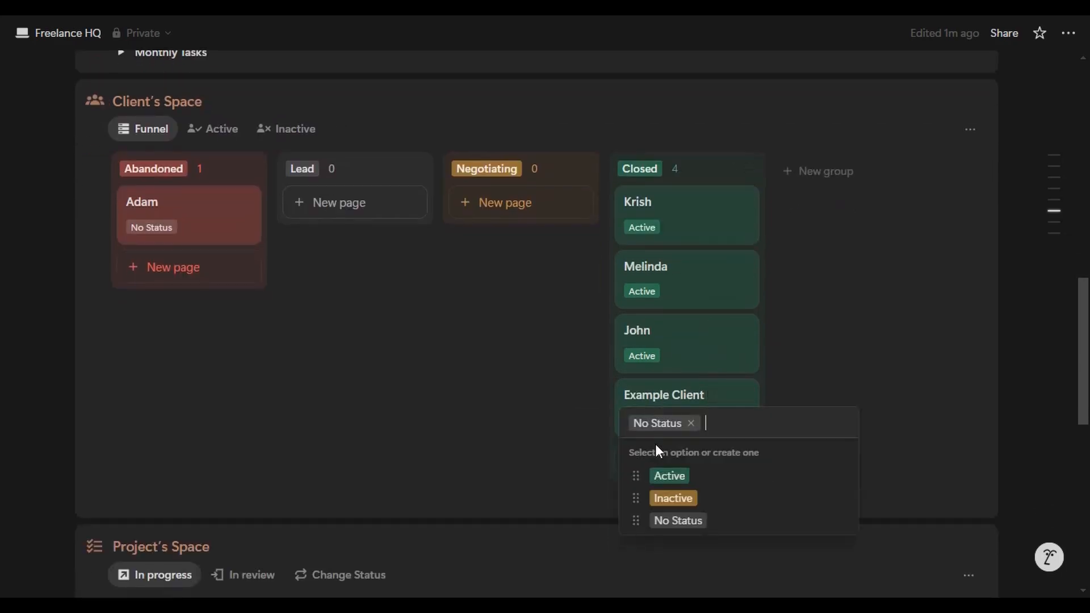
{"action": "left_click", "coordinate": [669, 479]}
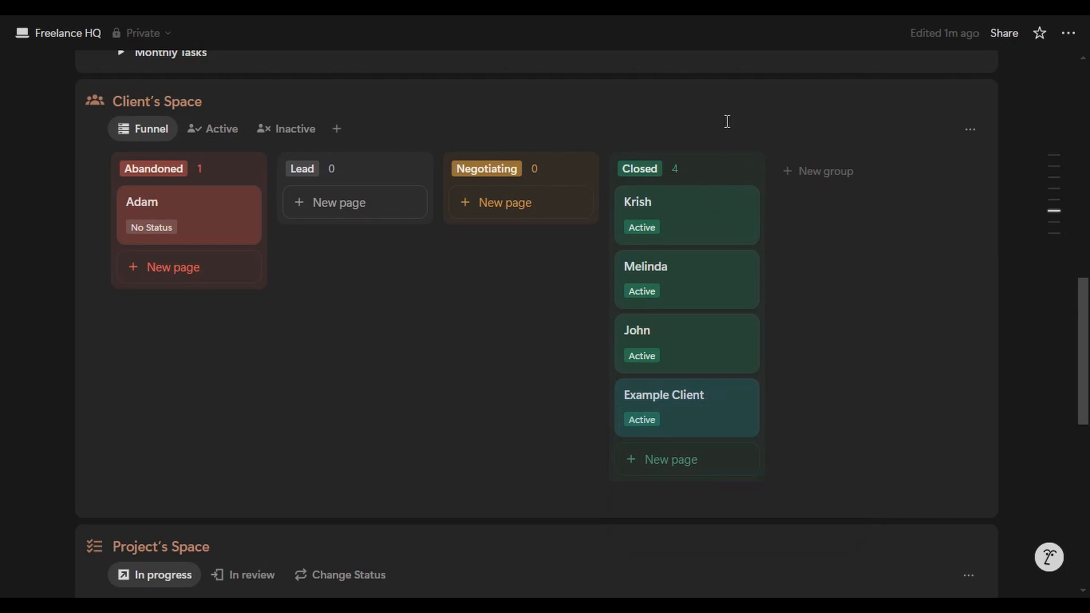
- Filter to the Active clients and open the Example Client page
{"action": "scroll", "coordinate": [438, 155], "scroll_direction": "up", "scroll_amount": 1}
{"action": "scroll", "coordinate": [307, 321], "scroll_direction": "up", "scroll_amount": 4}
{"action": "left_click", "coordinate": [219, 369]}
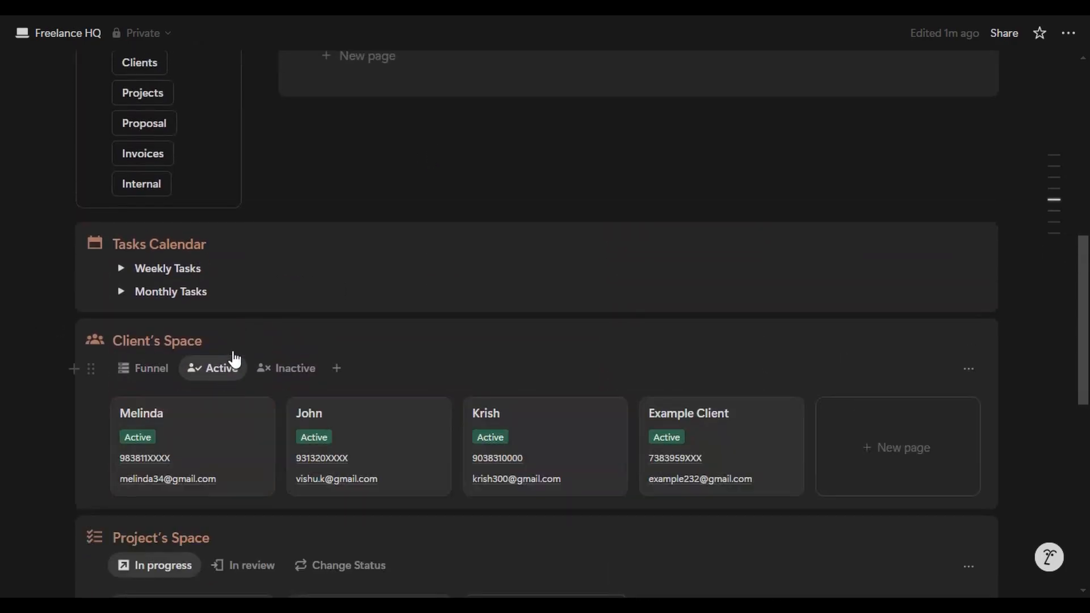
{"action": "scroll", "coordinate": [233, 357], "scroll_direction": "down", "scroll_amount": 3}
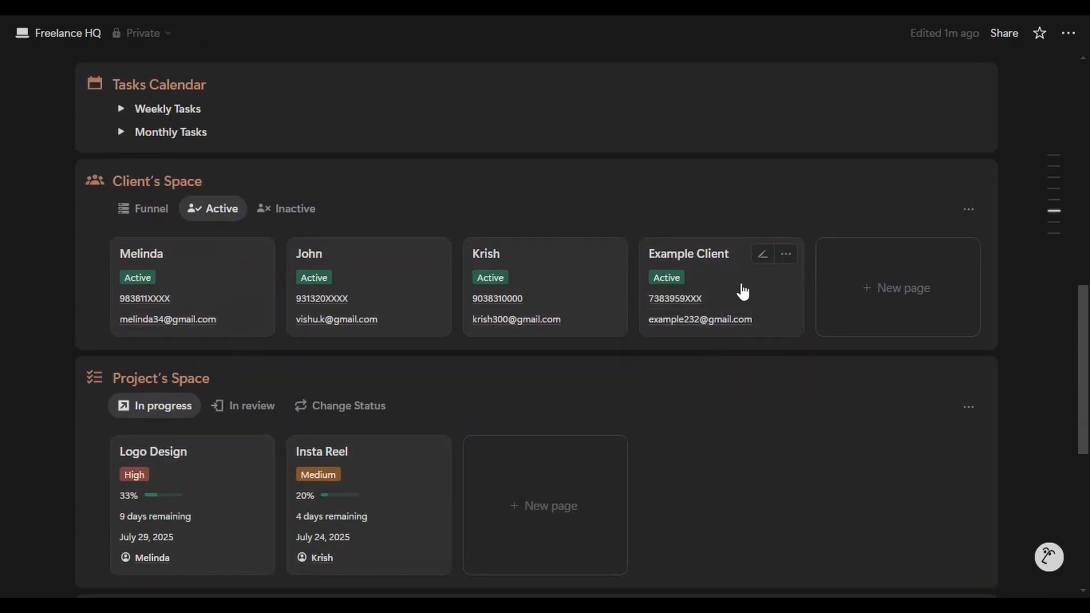
{"action": "left_click", "coordinate": [768, 309]}
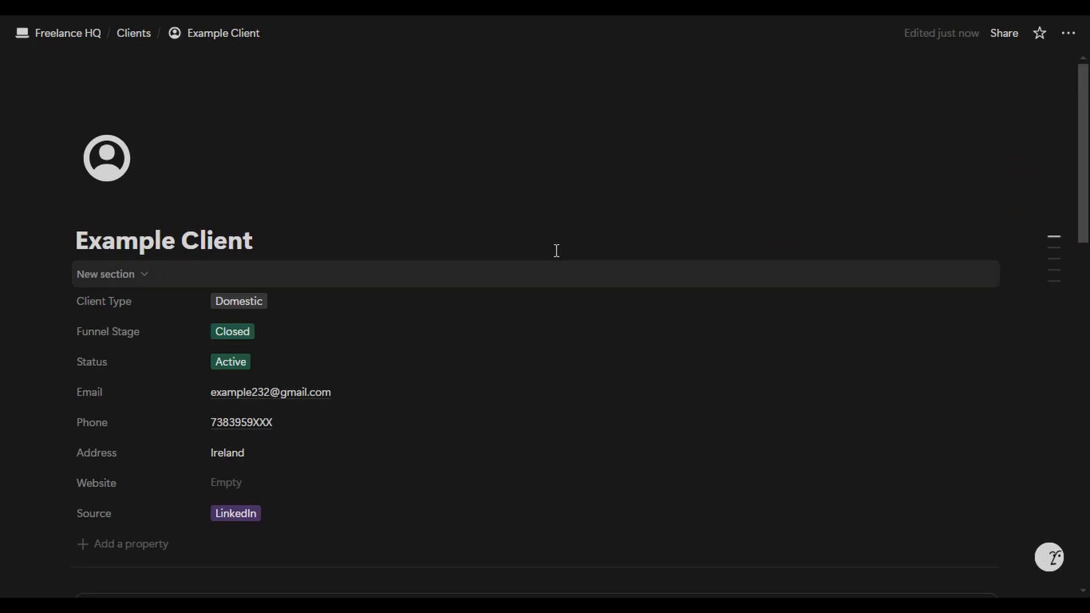
- Expand the Pre - Crafting Stage checklist and tick off Send Project Proposal
{"action": "scroll", "coordinate": [545, 238], "scroll_direction": "down", "scroll_amount": 3}
{"action": "scroll", "coordinate": [553, 248], "scroll_direction": "down", "scroll_amount": 6}
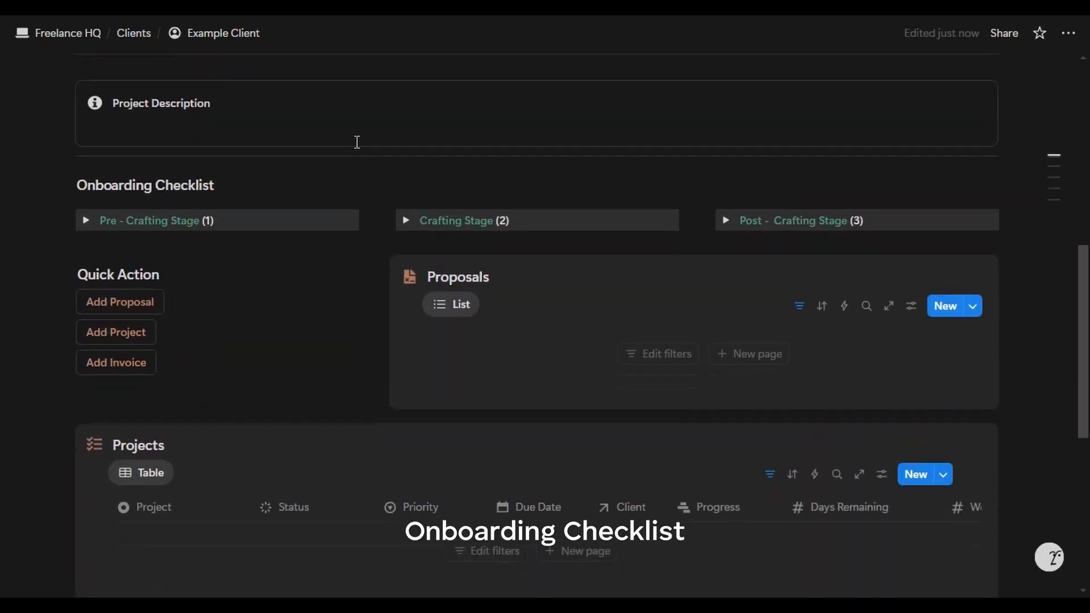
{"action": "left_click_drag", "start_coordinate": [87, 139], "coordinate": [192, 138]}
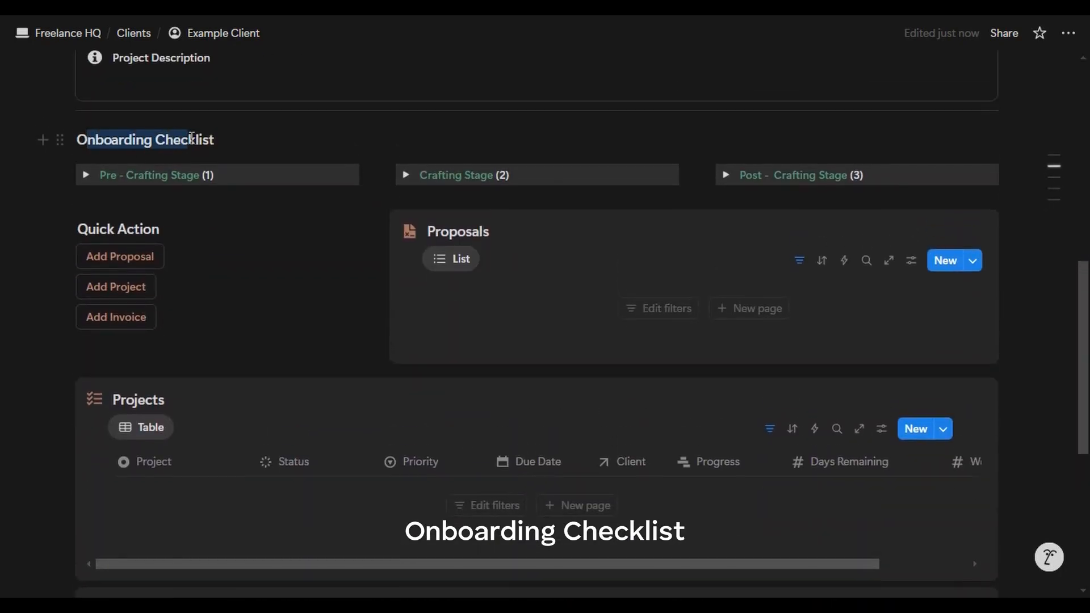
{"action": "left_click", "coordinate": [265, 138]}
{"action": "left_click", "coordinate": [86, 175]}
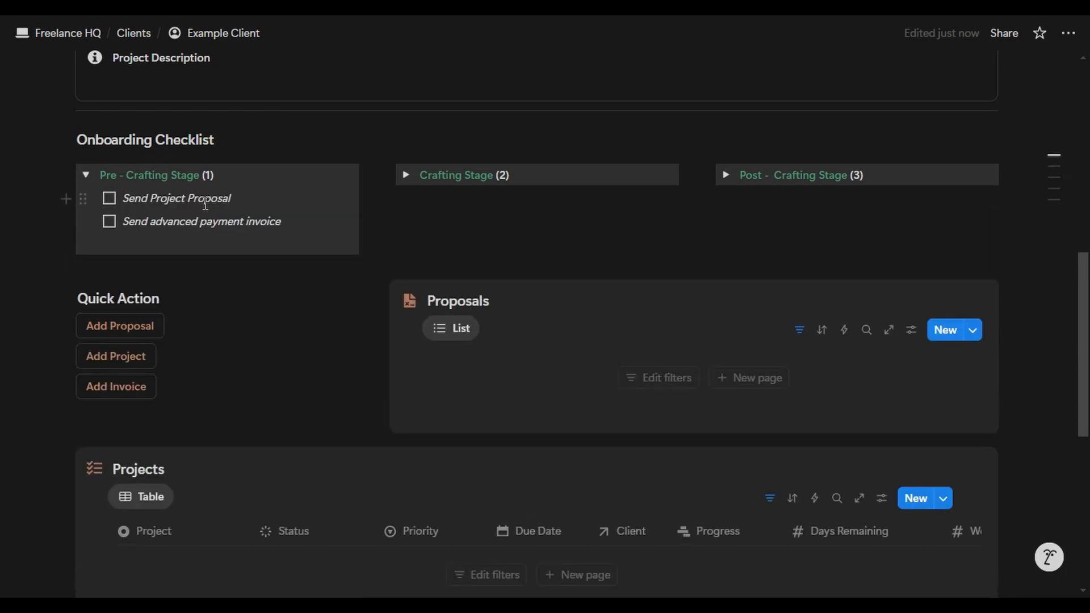
{"action": "left_click", "coordinate": [109, 200]}
- Add a new Client Proposal for Example Client and review it in the preview
{"action": "scroll", "coordinate": [414, 230], "scroll_direction": "down", "scroll_amount": 3}
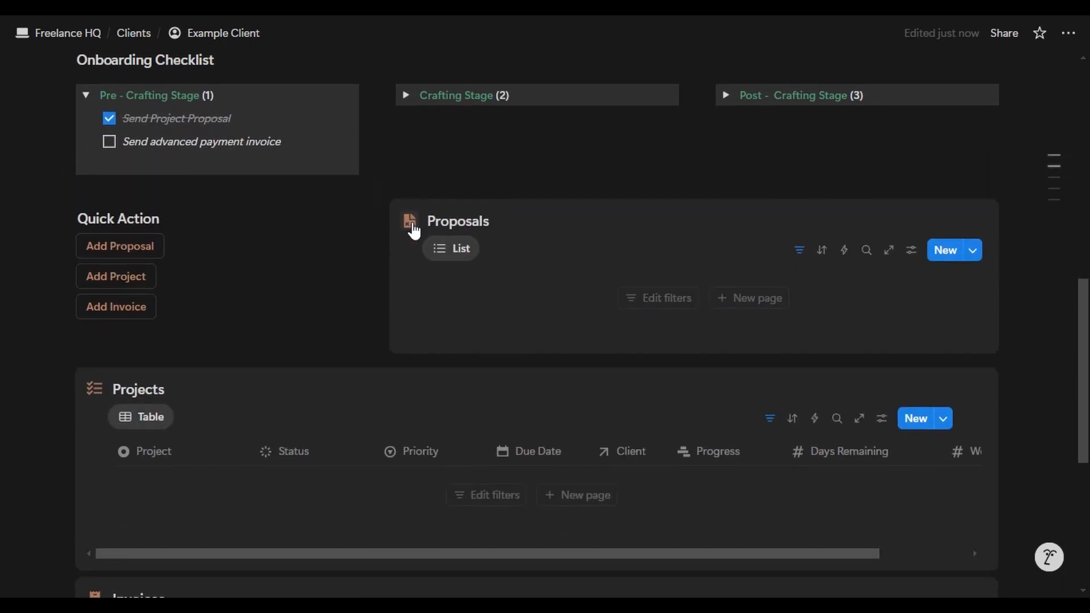
{"action": "scroll", "coordinate": [384, 223], "scroll_direction": "down", "scroll_amount": 3}
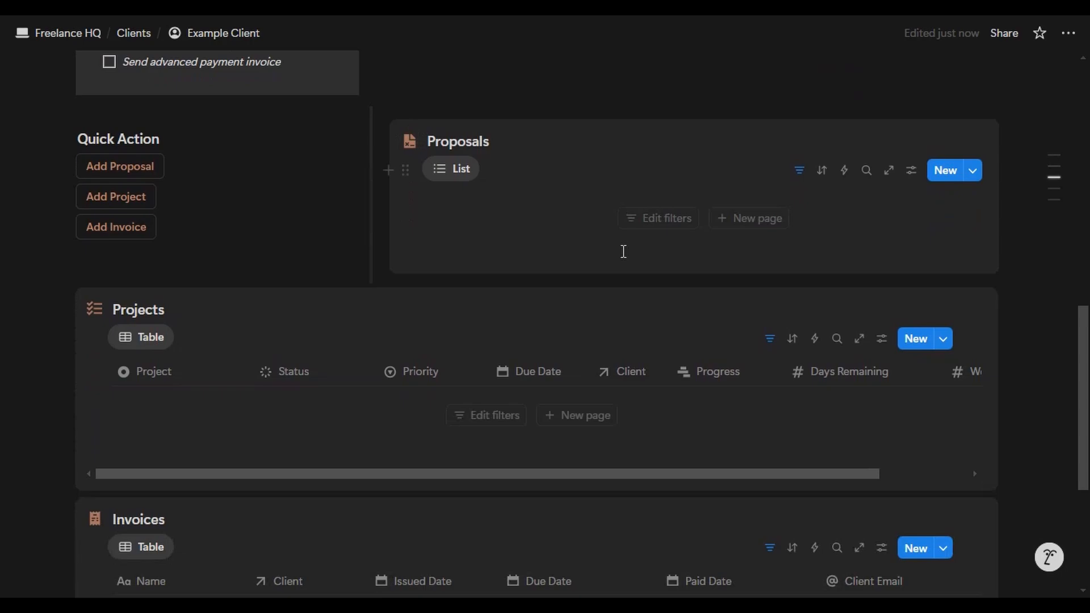
{"action": "left_click", "coordinate": [738, 228]}
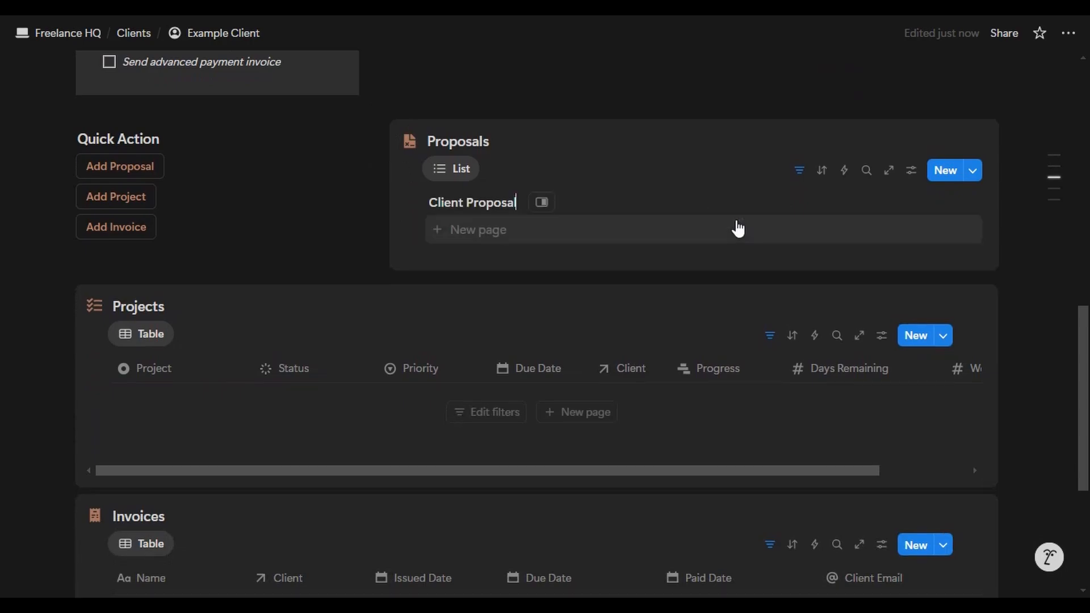
{"action": "left_click", "coordinate": [542, 203]}
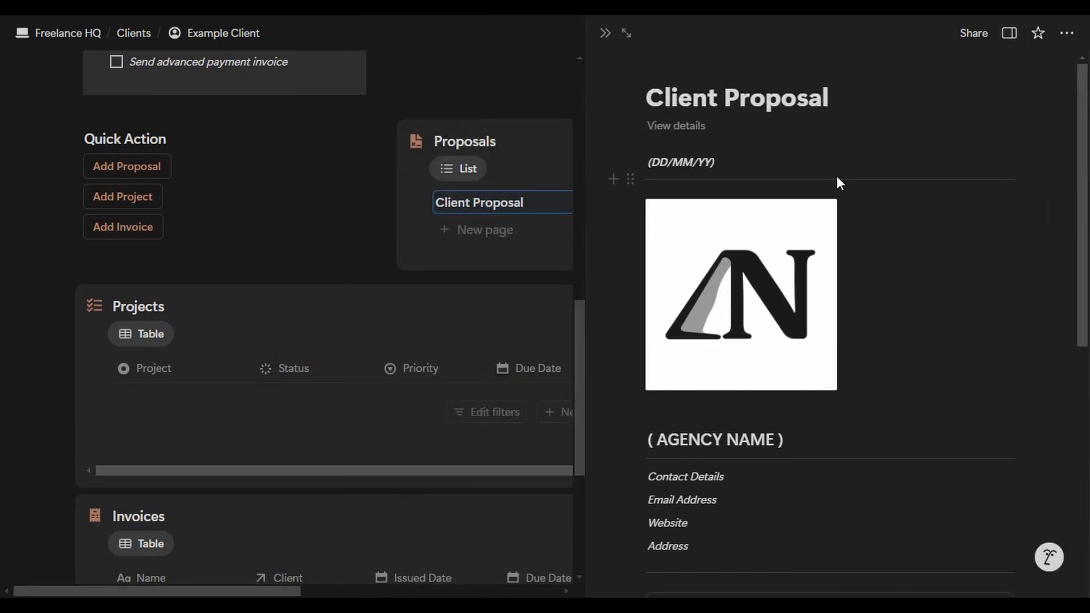
{"action": "scroll", "coordinate": [806, 256], "scroll_direction": "down", "scroll_amount": 3}
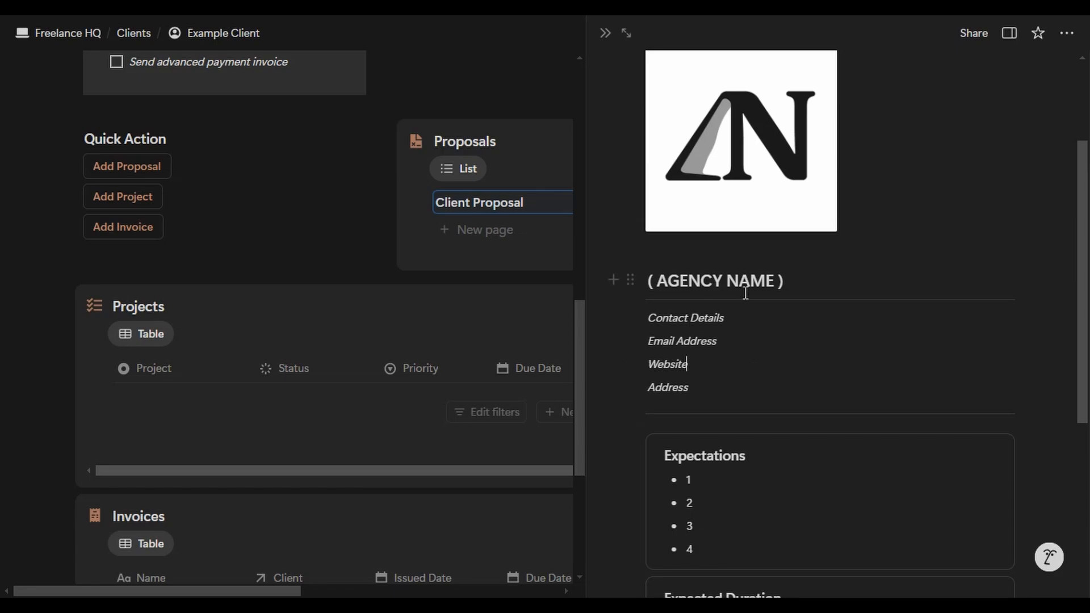
{"action": "scroll", "coordinate": [745, 293], "scroll_direction": "down", "scroll_amount": 6}
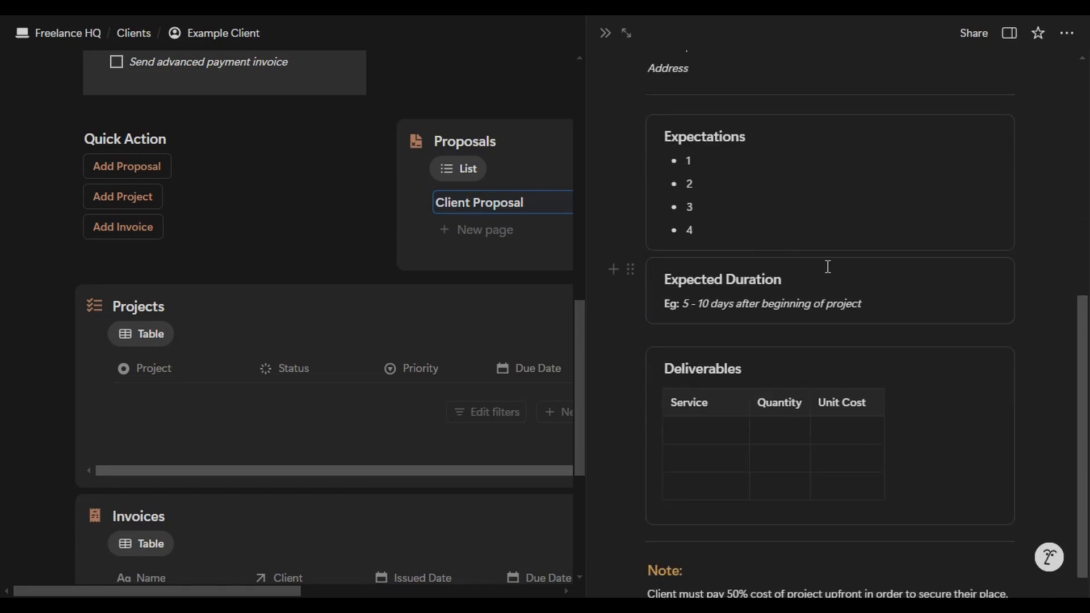
{"action": "scroll", "coordinate": [828, 266], "scroll_direction": "down", "scroll_amount": 2}
{"action": "scroll", "coordinate": [718, 275], "scroll_direction": "up", "scroll_amount": 10}
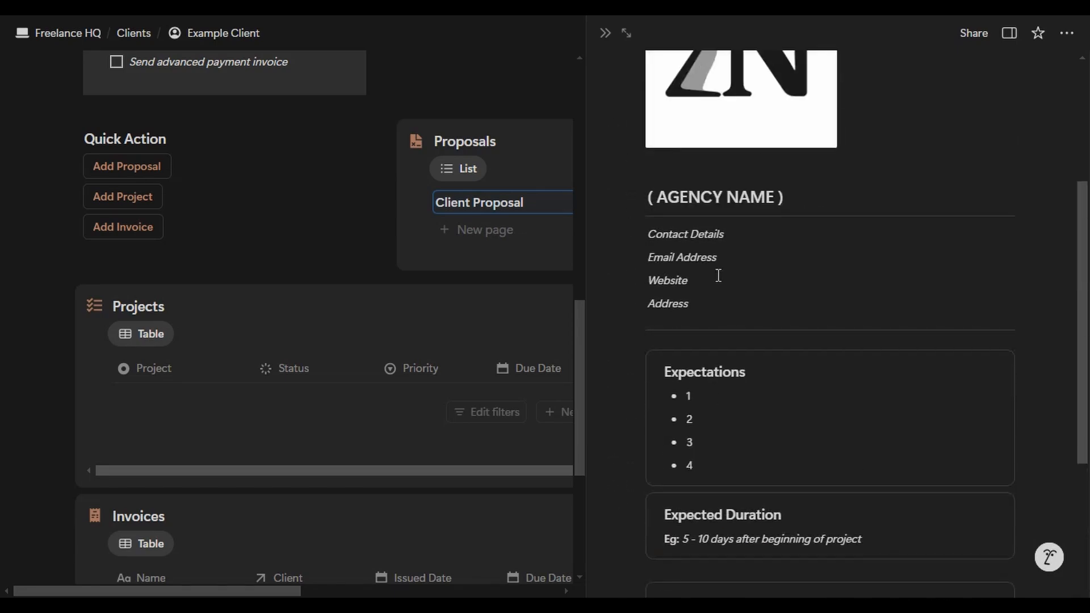
- Close the Client Proposal preview and scroll down the client page to the invoices
{"action": "left_click", "coordinate": [607, 34]}
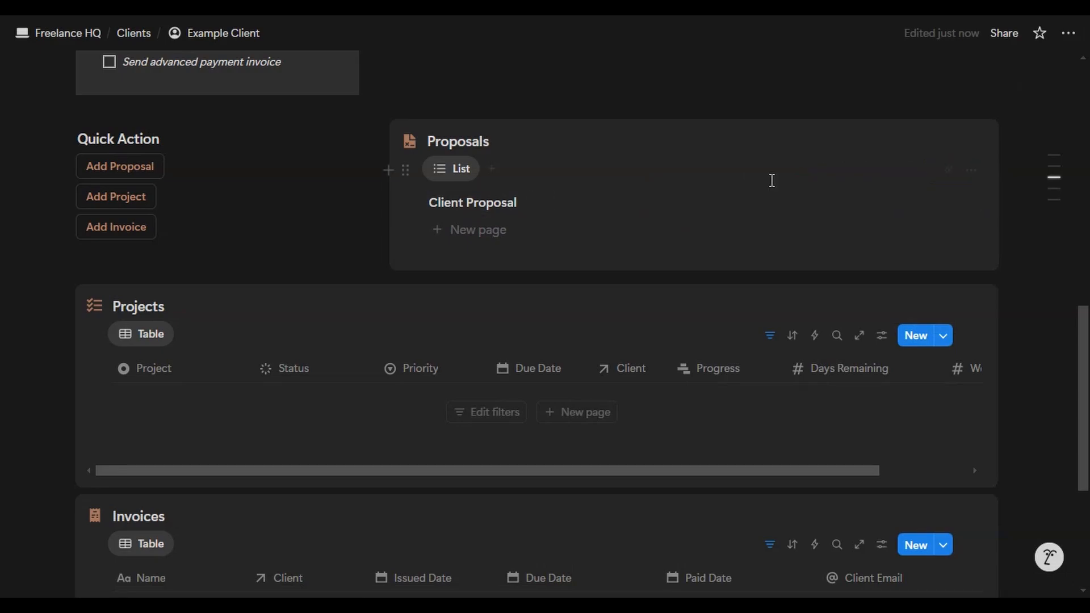
{"action": "scroll", "coordinate": [771, 178], "scroll_direction": "down", "scroll_amount": 3}
{"action": "scroll", "coordinate": [380, 236], "scroll_direction": "up", "scroll_amount": 8}
{"action": "scroll", "coordinate": [141, 387], "scroll_direction": "down", "scroll_amount": 1}
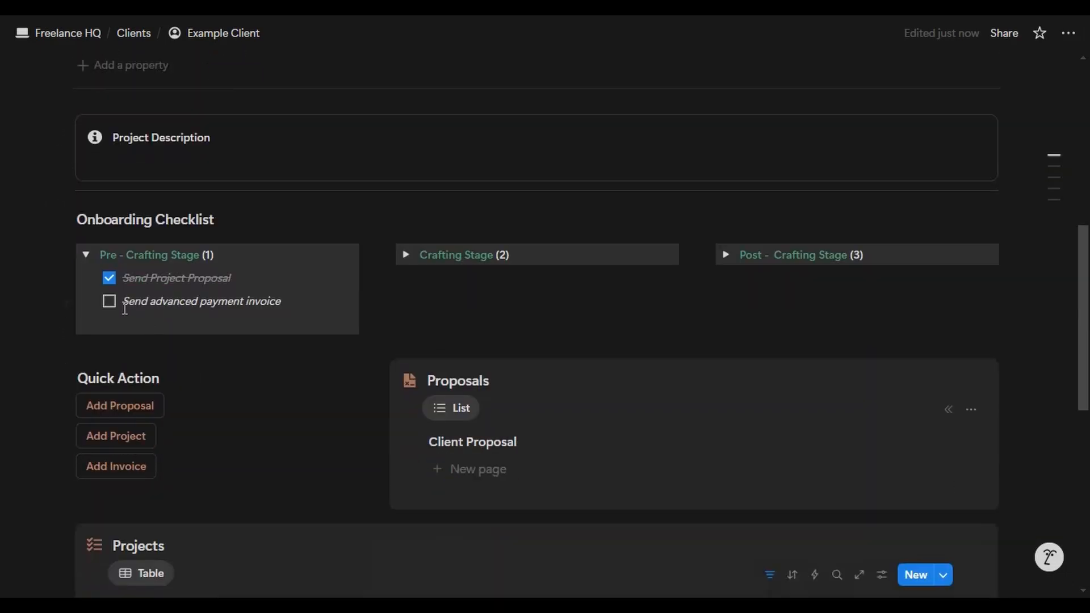
{"action": "scroll", "coordinate": [141, 236], "scroll_direction": "down", "scroll_amount": 4}
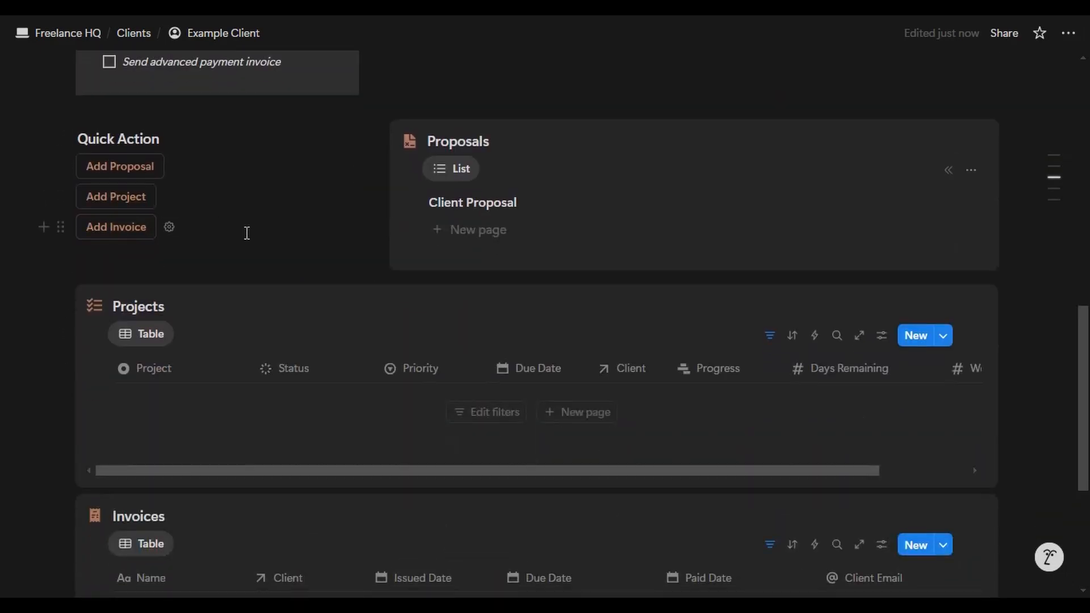
{"action": "scroll", "coordinate": [253, 239], "scroll_direction": "up", "scroll_amount": 3}
{"action": "scroll", "coordinate": [253, 239], "scroll_direction": "down", "scroll_amount": 3}
- Create a new Tax Invoice for the client and open it as a full page
{"action": "left_click", "coordinate": [131, 150]}
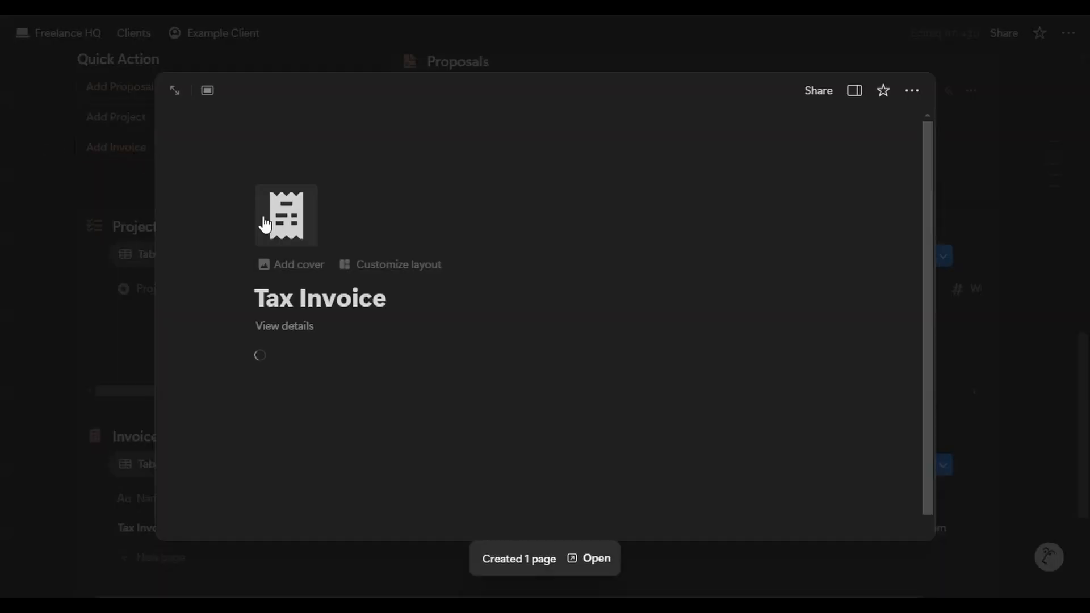
{"action": "left_click", "coordinate": [173, 92]}
{"action": "scroll", "coordinate": [471, 223], "scroll_direction": "down", "scroll_amount": 8}
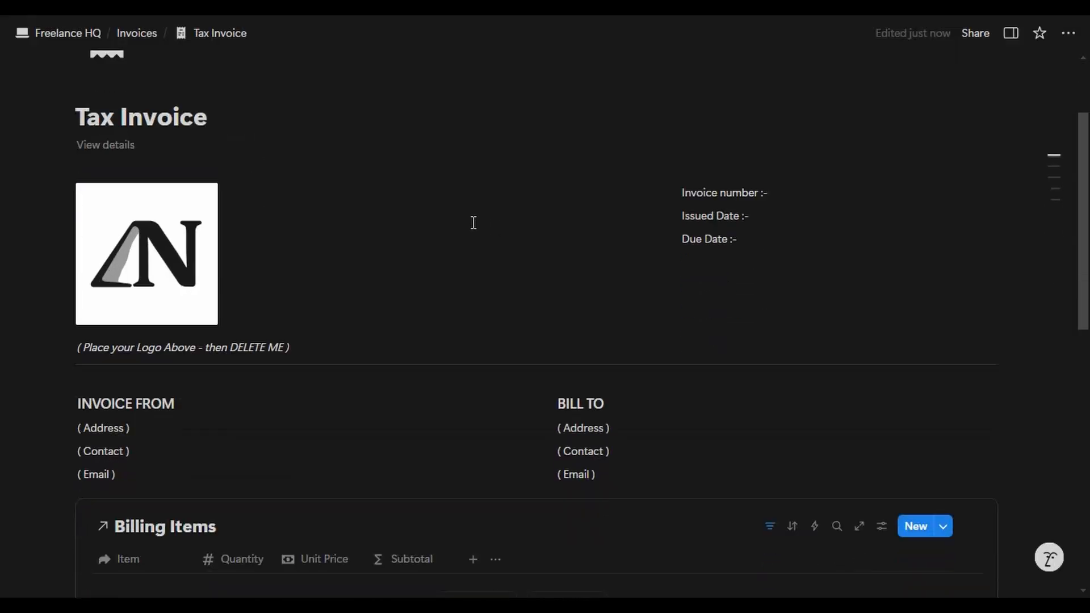
{"action": "scroll", "coordinate": [472, 222], "scroll_direction": "down", "scroll_amount": 4}
{"action": "scroll", "coordinate": [496, 222], "scroll_direction": "up", "scroll_amount": 10}
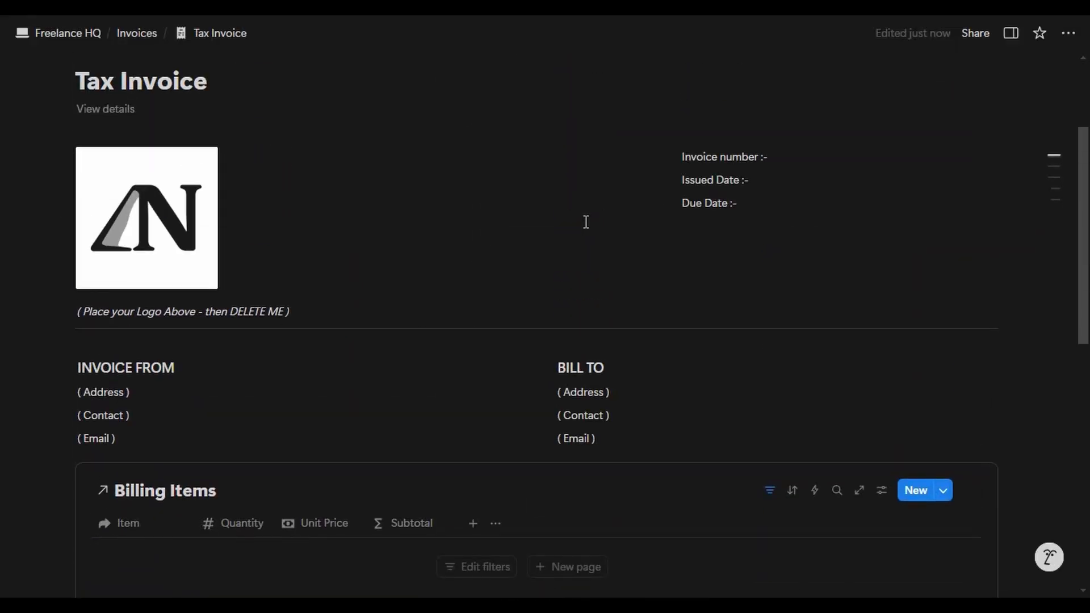
{"action": "scroll", "coordinate": [778, 162], "scroll_direction": "up", "scroll_amount": 3}
- Set Issued Date July 22, Due Date July 23 and Invoice type Initial Pay
{"action": "left_click", "coordinate": [130, 270]}
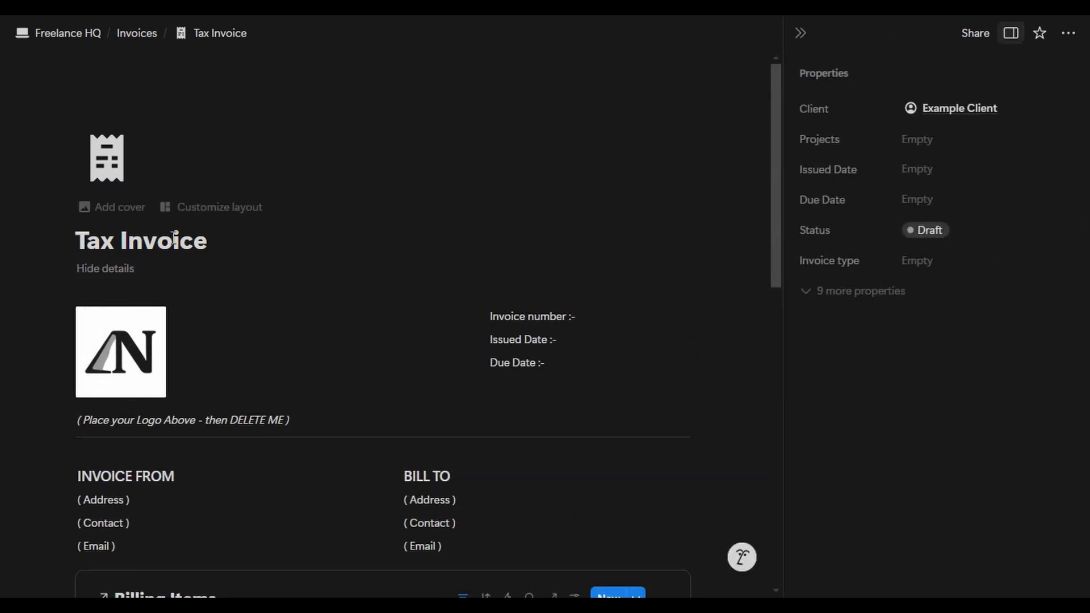
{"action": "left_click", "coordinate": [962, 142]}
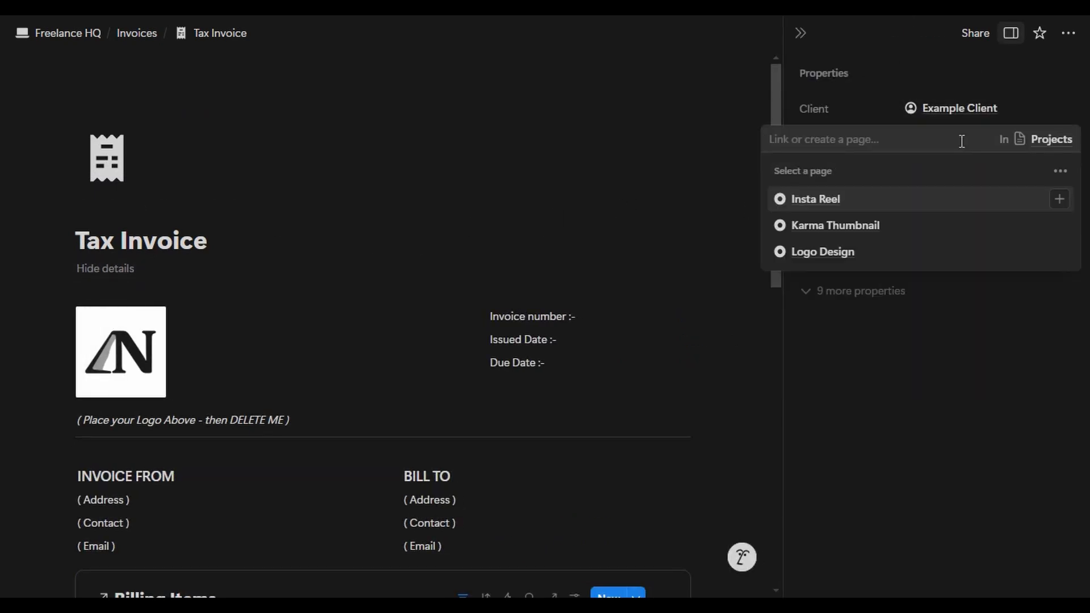
{"action": "left_click", "coordinate": [949, 170]}
{"action": "left_click", "coordinate": [934, 179]}
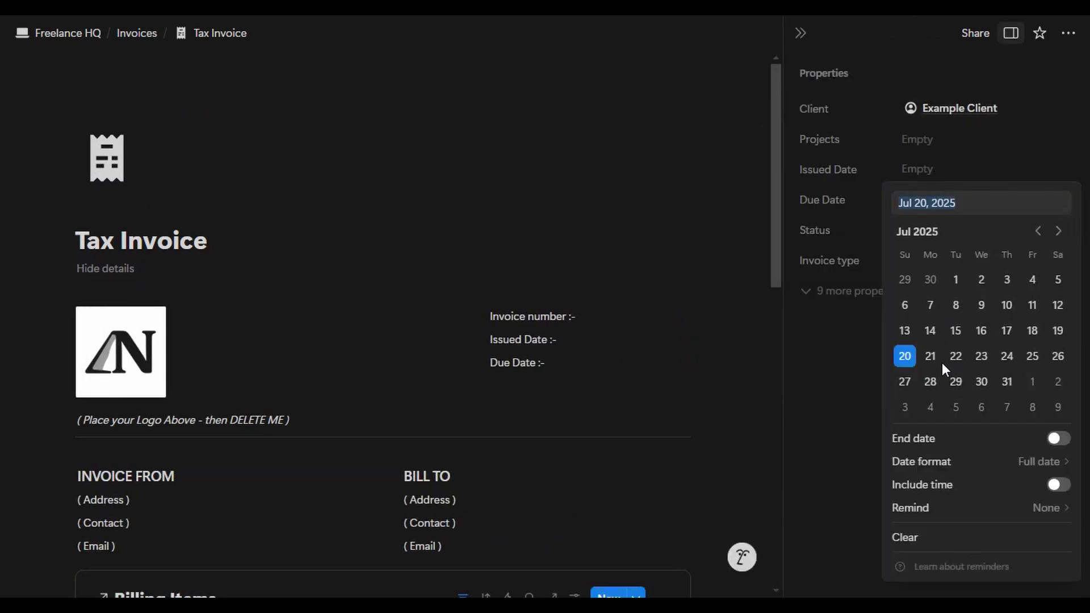
{"action": "left_click", "coordinate": [956, 356]}
{"action": "left_click", "coordinate": [931, 260]}
{"action": "left_click", "coordinate": [897, 311]}
- Write the issue date and due date 23/07/25 in the invoice body
{"action": "left_click", "coordinate": [642, 322]}
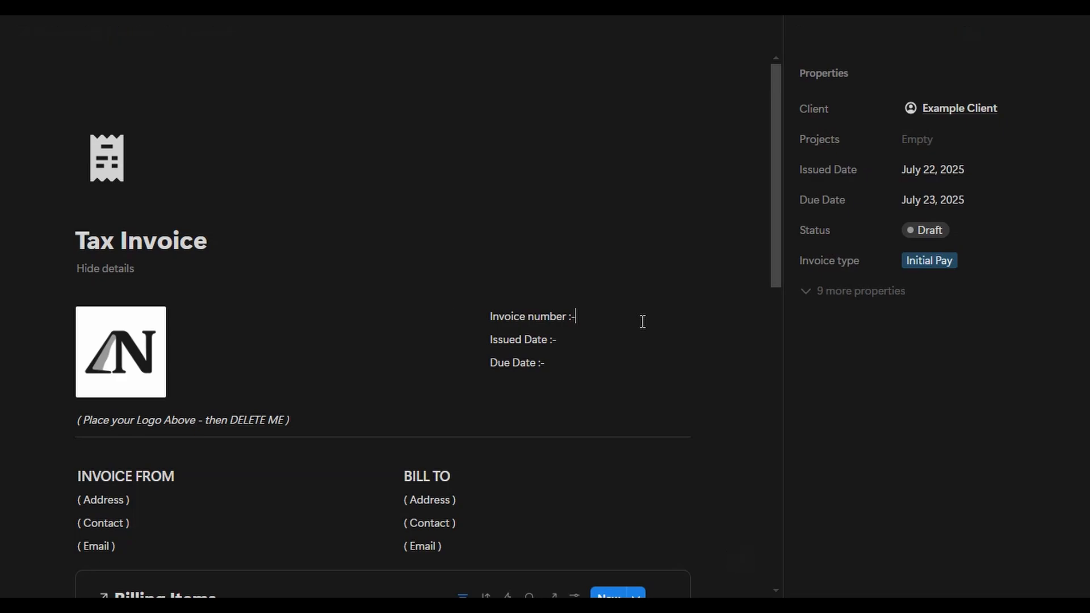
{"action": "left_click", "coordinate": [634, 345]}
{"action": "type", "text": "22/07/25"}
{"action": "left_click", "coordinate": [642, 362]}
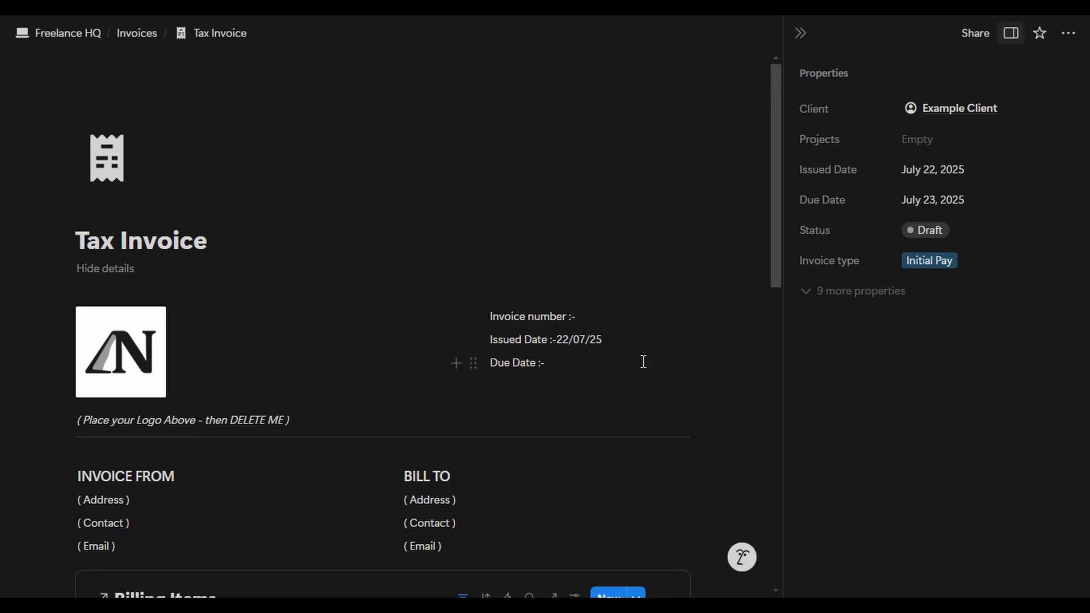
{"action": "type", "text": "23/07/25"}
{"action": "scroll", "coordinate": [126, 141], "scroll_direction": "down", "scroll_amount": 3}
{"action": "scroll", "coordinate": [126, 141], "scroll_direction": "down", "scroll_amount": 3}
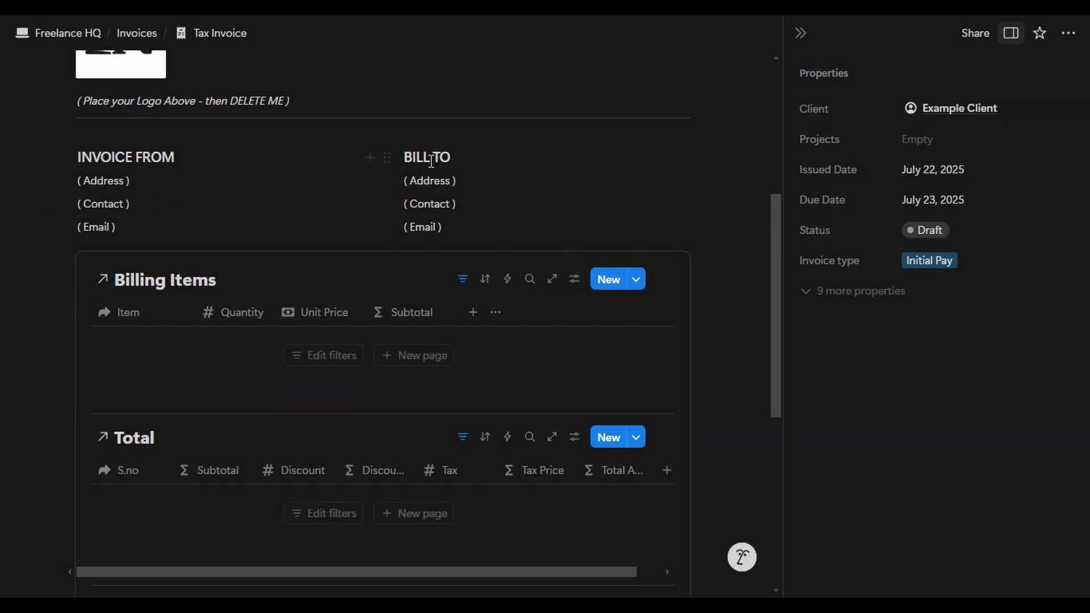
- Fill the BILL TO lines with the client's address, phone number and e-mail
{"action": "left_click", "coordinate": [851, 290]}
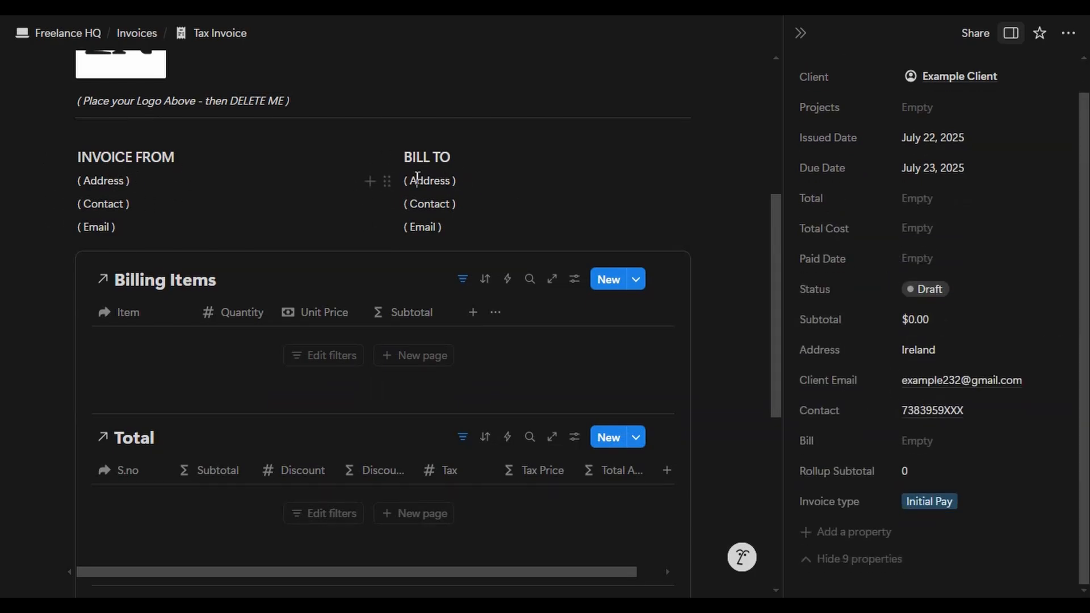
{"action": "triple_click", "coordinate": [462, 181]}
{"action": "type", "text": "Ireland"}
{"action": "key", "text": "BackSpace"}
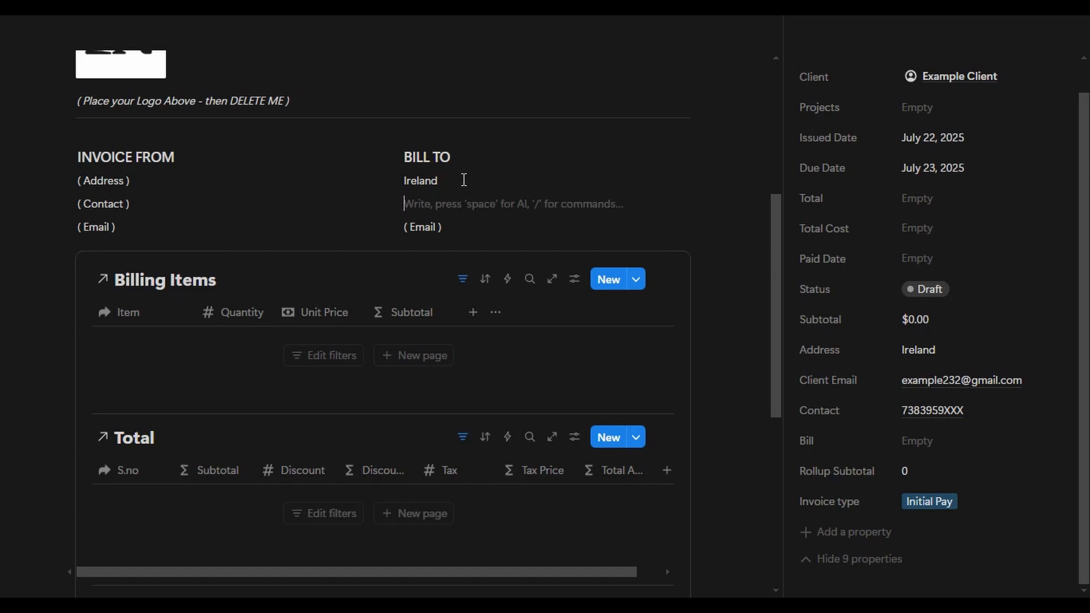
{"action": "type", "text": "738395XXX"}
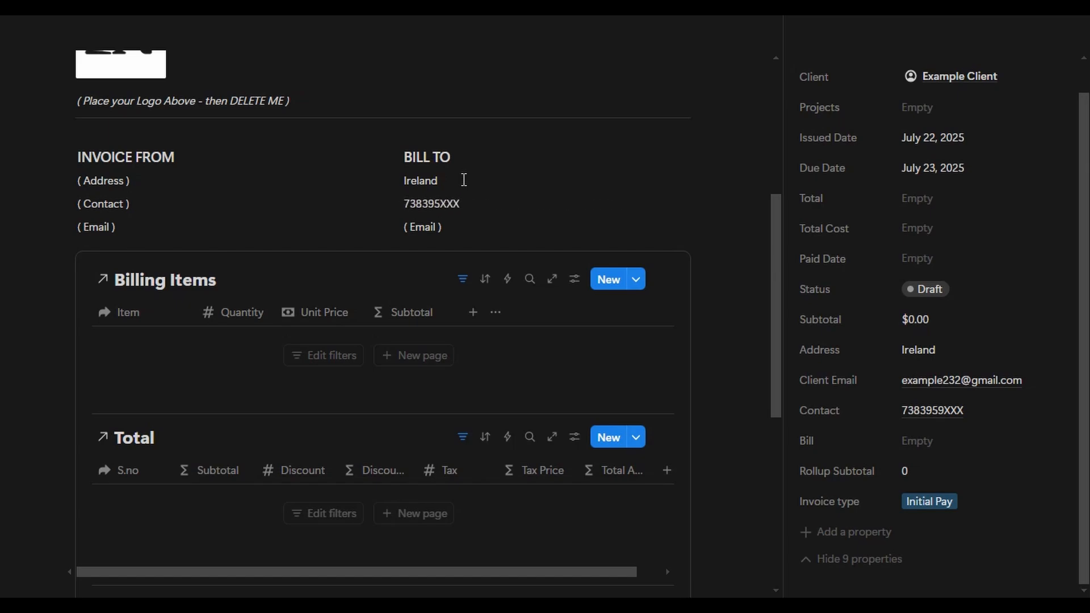
{"action": "key", "text": "Down"}
{"action": "key", "text": "ctrl+BackSpace"}
{"action": "key", "text": "ctrl+BackSpace"}
{"action": "key", "text": "ctrl+BackSpace"}
{"action": "type", "text": "w"}
{"action": "type", "text": "anced Payement"}
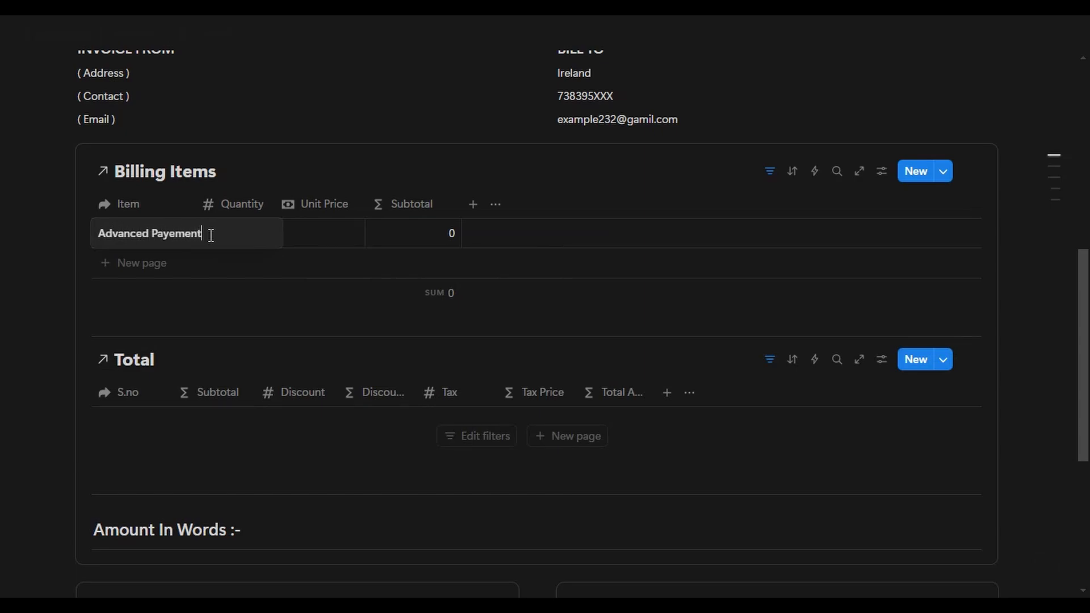
- Correct the item name to Advanced Payment with Quantity 1 and Unit Price 50
{"action": "left_click", "coordinate": [169, 234]}
{"action": "key", "text": "Delete"}
{"action": "left_click", "coordinate": [263, 172]}
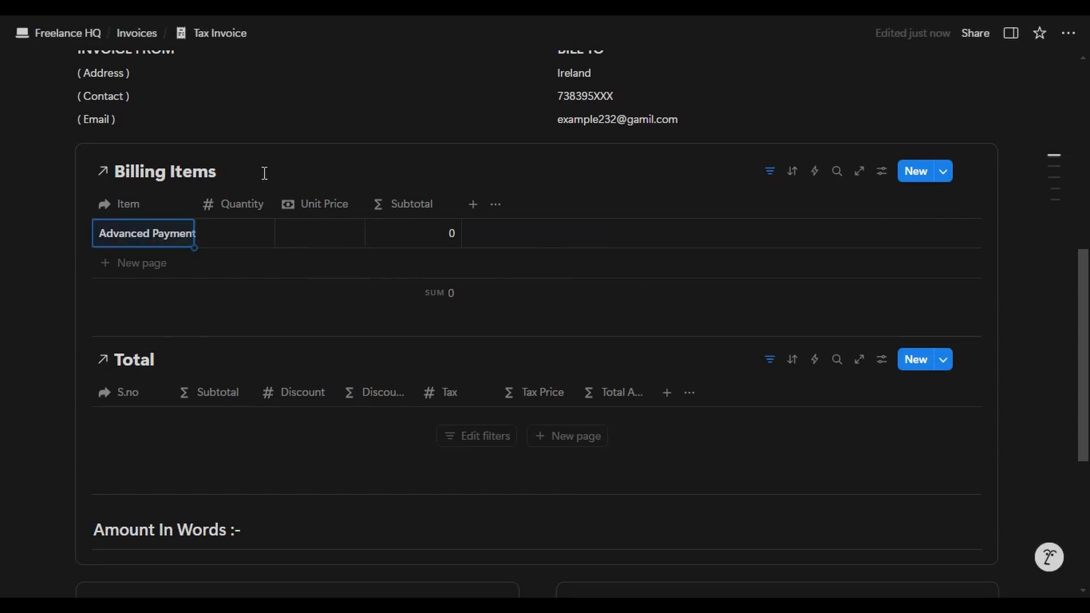
{"action": "left_click", "coordinate": [250, 230]}
{"action": "type", "text": "1"}
{"action": "left_click", "coordinate": [376, 203]}
{"action": "left_click", "coordinate": [320, 226]}
{"action": "type", "text": "50"}
{"action": "key", "text": "Return"}
{"action": "left_click", "coordinate": [395, 239]}
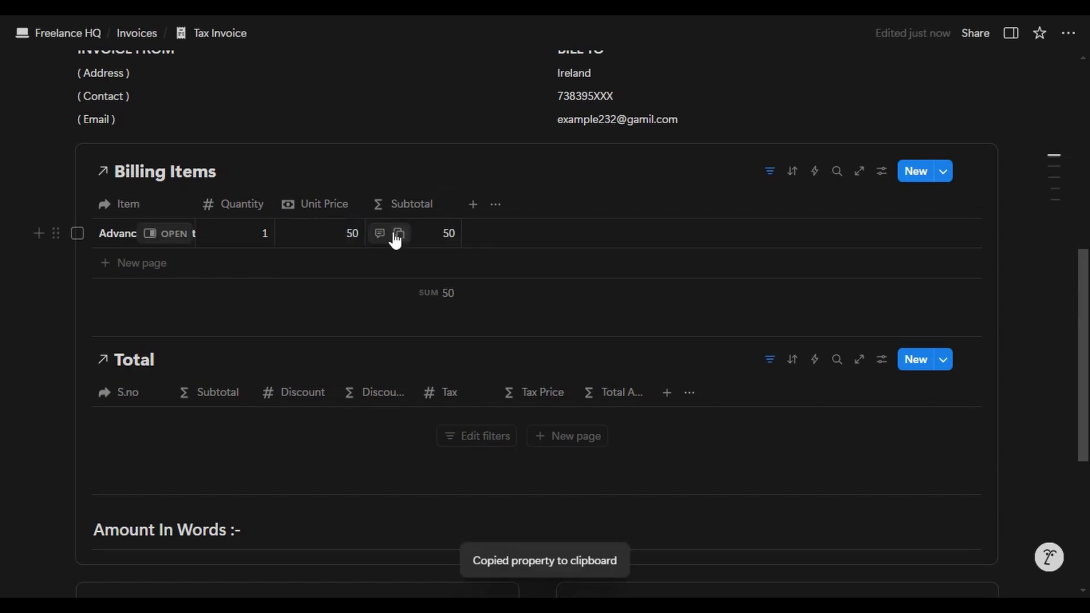
{"action": "scroll", "coordinate": [163, 265], "scroll_direction": "down", "scroll_amount": 3}
{"action": "left_click", "coordinate": [567, 276]}
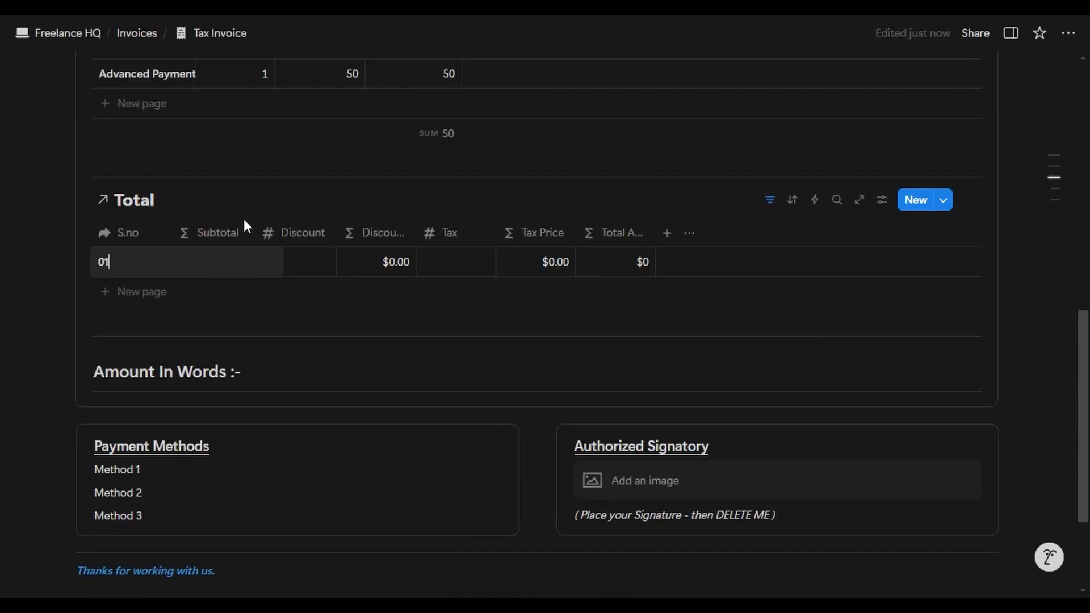
- Enter Subtotal 50, Discount 0 and Tax 25 in the invoice's Total table
{"action": "left_click", "coordinate": [222, 268]}
{"action": "type", "text": "50"}
{"action": "key", "text": "Return"}
{"action": "left_click", "coordinate": [304, 266]}
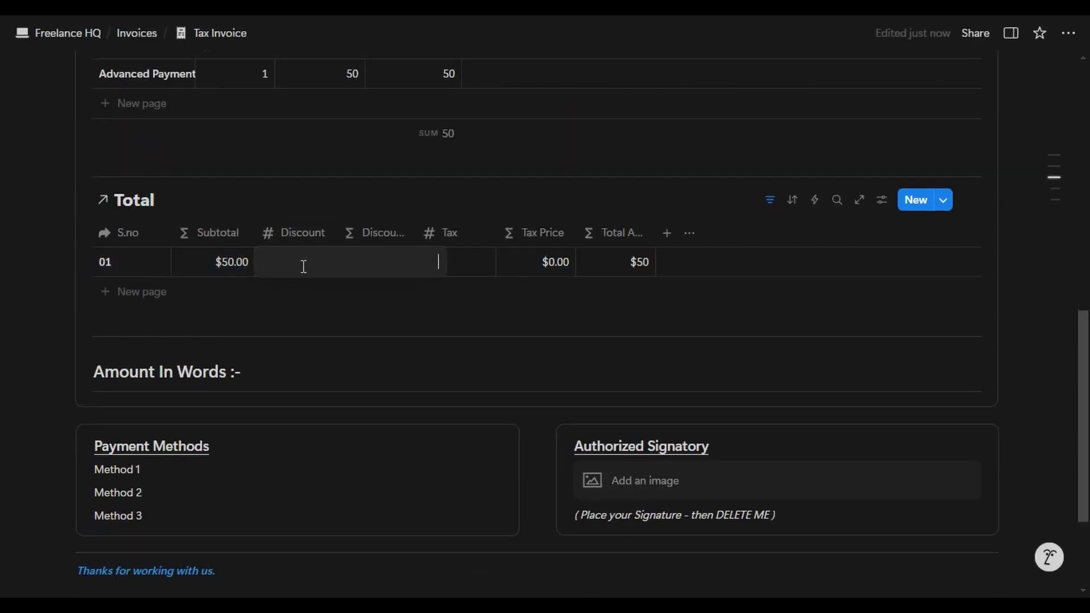
{"action": "type", "text": "0"}
{"action": "key", "text": "Return"}
{"action": "left_click", "coordinate": [460, 259]}
{"action": "type", "text": "25"}
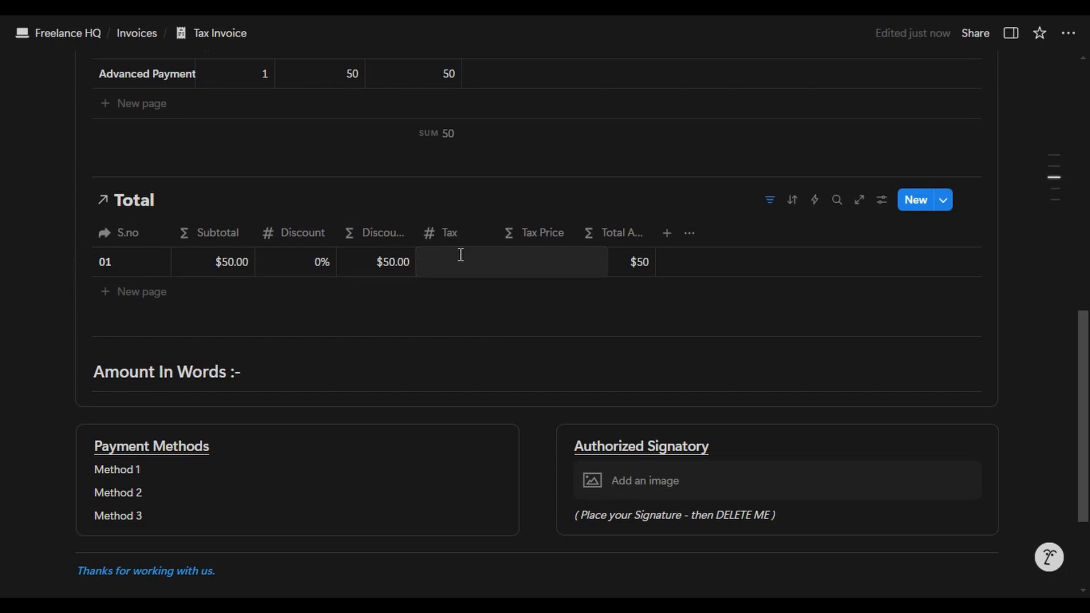
{"action": "key", "text": "Return"}
- Write 'Sixty Three Dollars only.' after the Amount In Words heading
{"action": "left_click", "coordinate": [355, 367]}
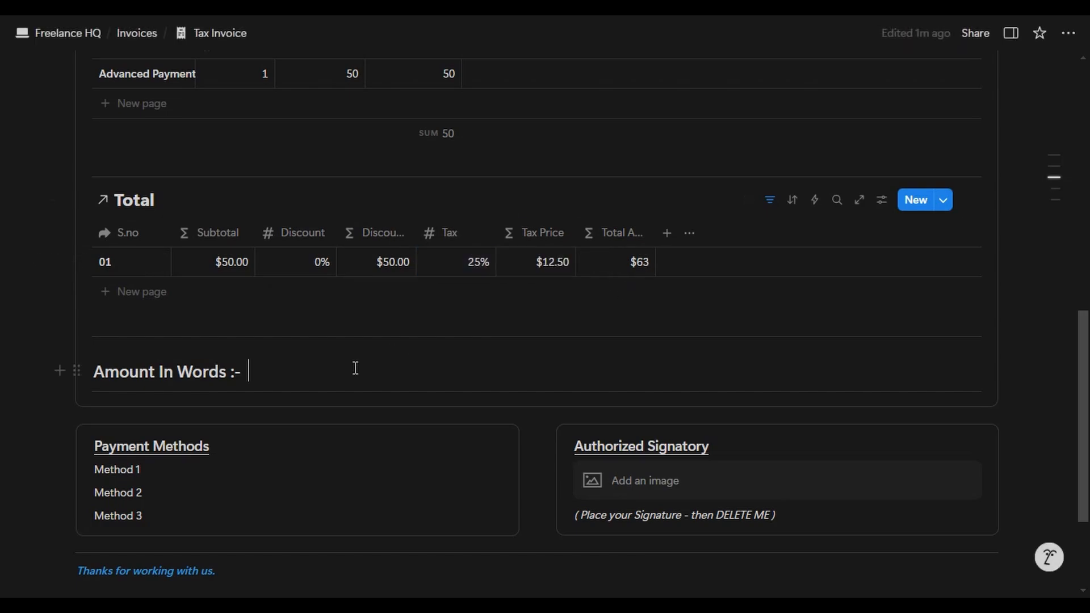
{"action": "type", "text": "Sixty Three Dollar"}
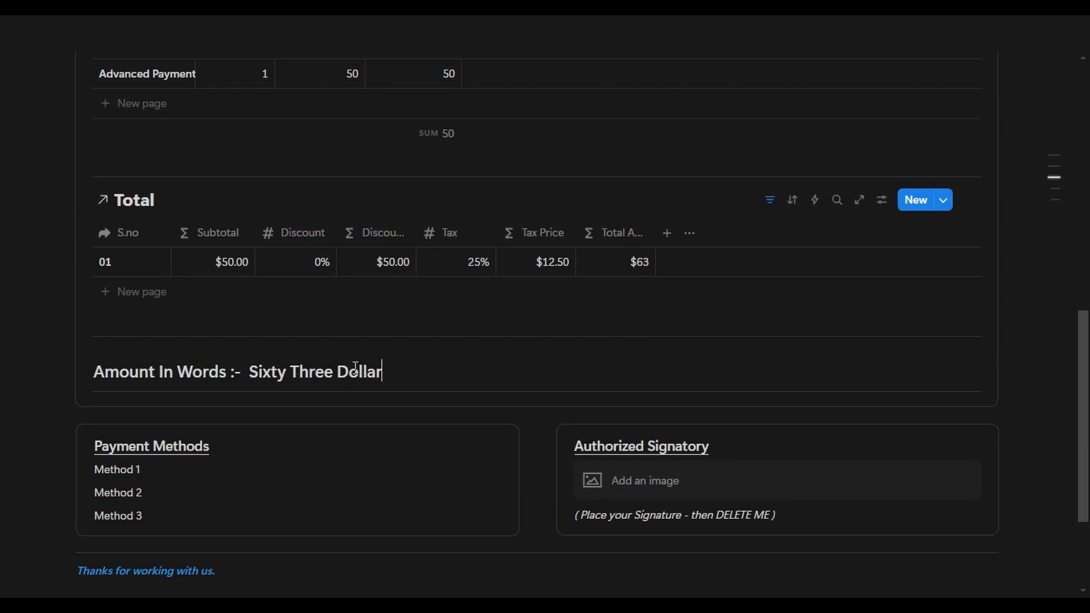
{"action": "type", "text": "s only."}
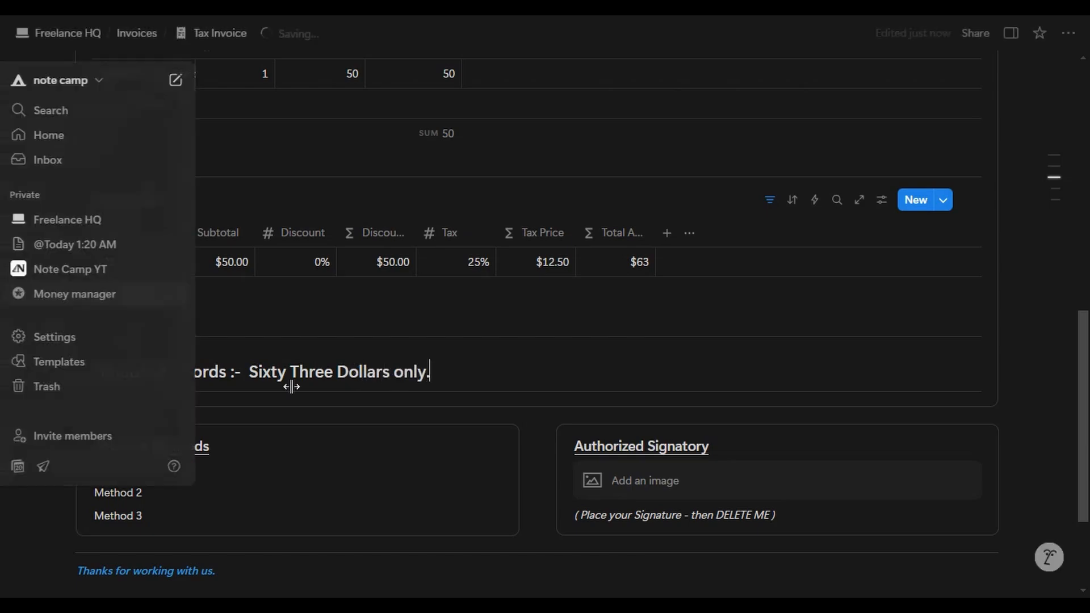
{"action": "scroll", "coordinate": [324, 451], "scroll_direction": "down", "scroll_amount": 2}
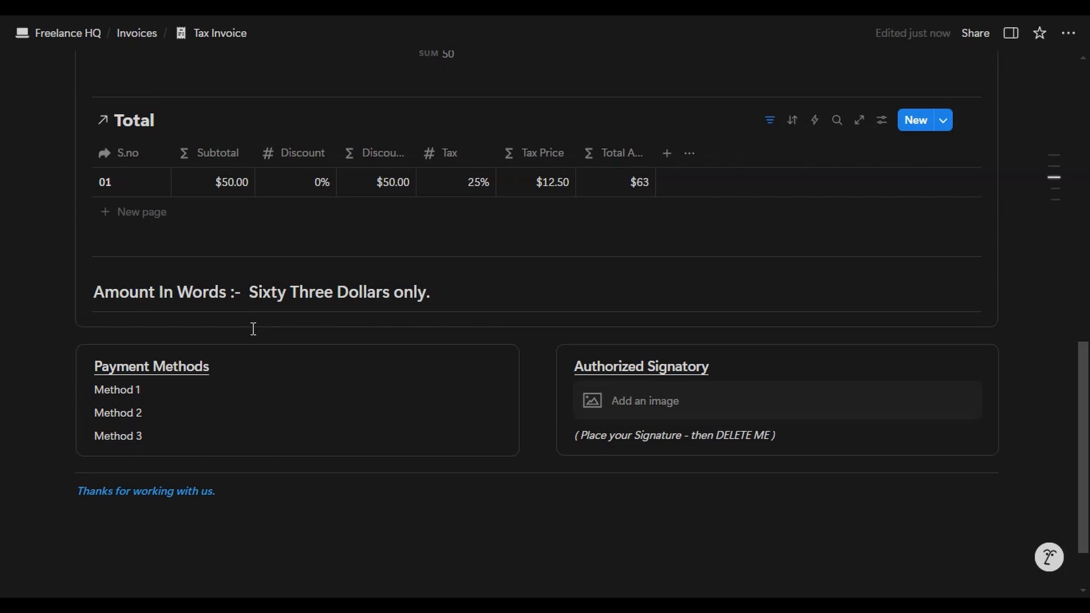
{"action": "scroll", "coordinate": [160, 460], "scroll_direction": "down", "scroll_amount": 1}
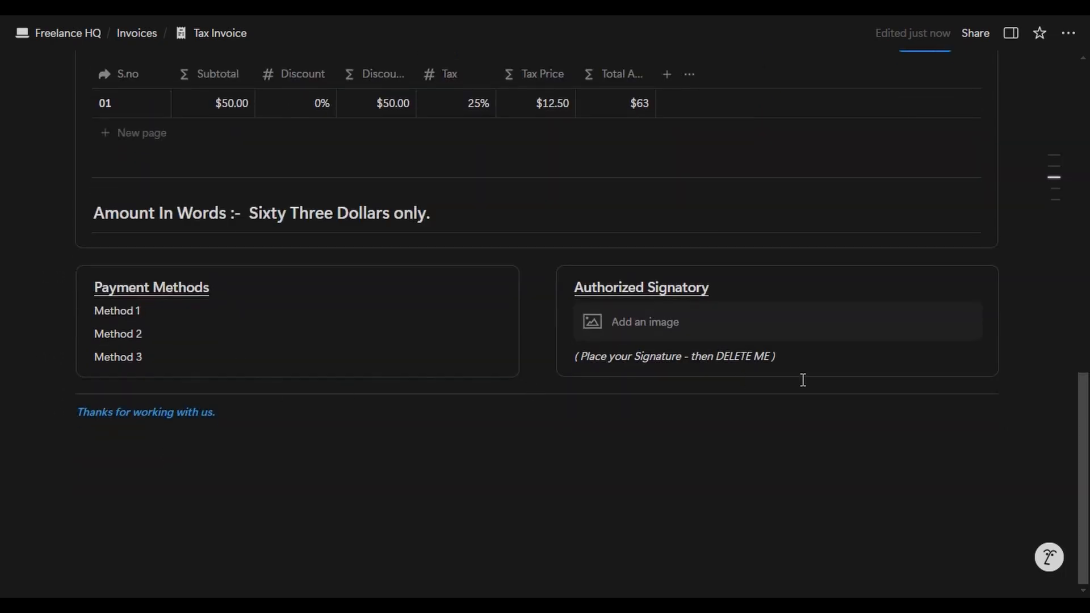
{"action": "scroll", "coordinate": [738, 369], "scroll_direction": "up", "scroll_amount": 15}
- Back on Example Client's page, tick Send advanced payment invoice and the Add Project to-do
{"action": "left_click", "coordinate": [90, 33]}
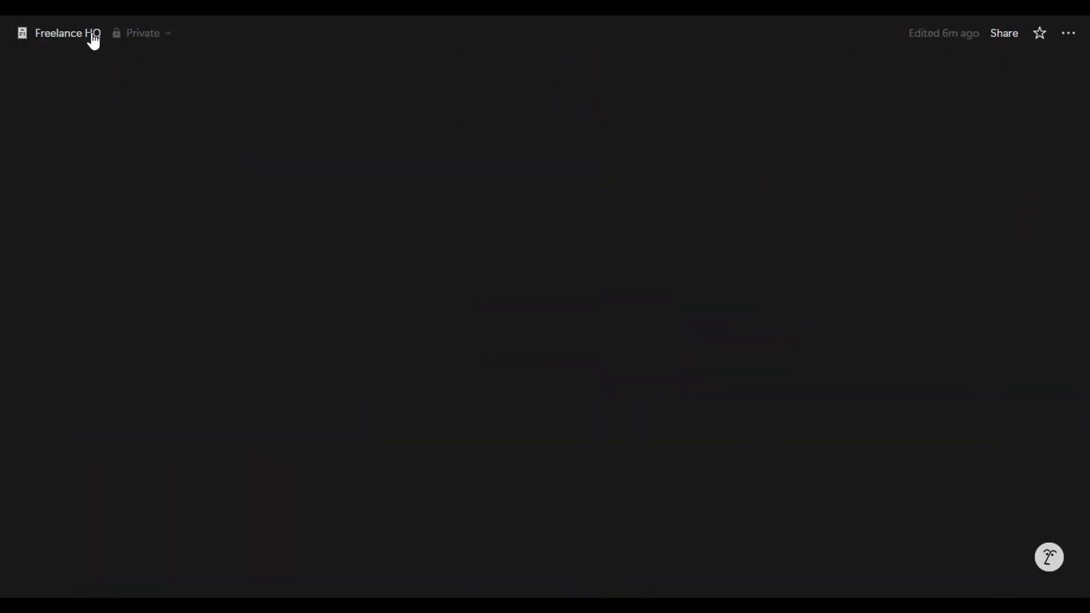
{"action": "scroll", "coordinate": [506, 162], "scroll_direction": "down", "scroll_amount": 10}
{"action": "left_click", "coordinate": [738, 306]}
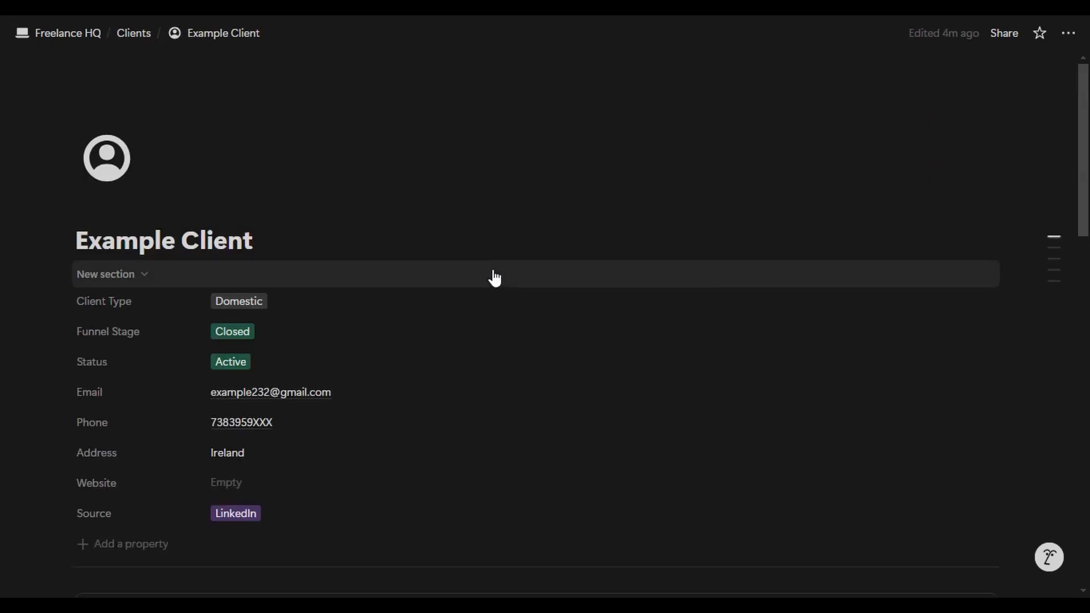
{"action": "scroll", "coordinate": [494, 270], "scroll_direction": "down", "scroll_amount": 10}
{"action": "left_click", "coordinate": [109, 141]}
{"action": "left_click", "coordinate": [406, 96]}
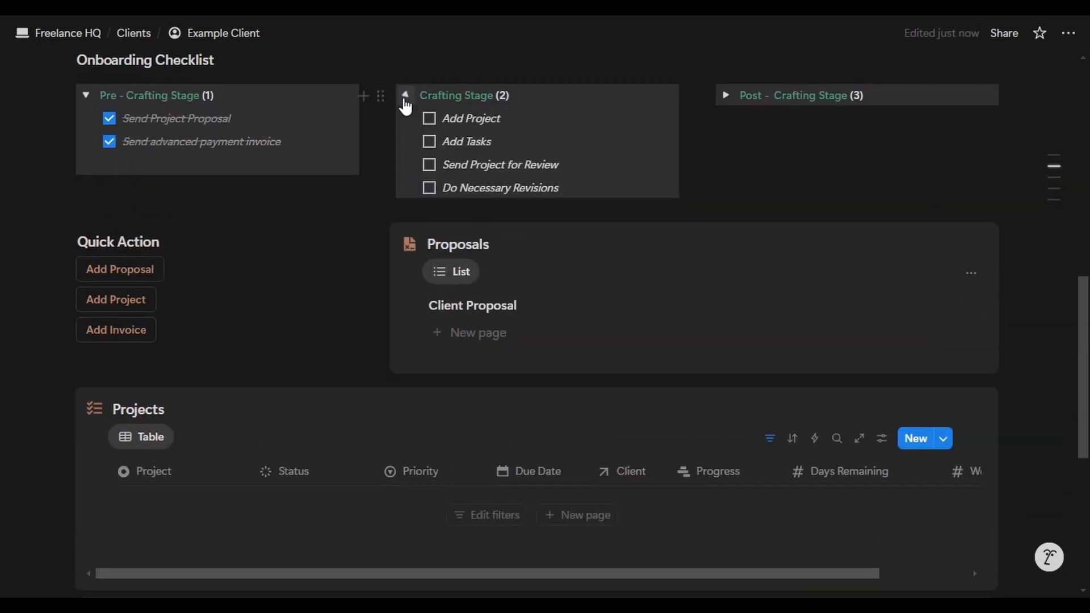
{"action": "left_click", "coordinate": [427, 119]}
- Add a project named Logo re-design with Medium priority
{"action": "scroll", "coordinate": [401, 165], "scroll_direction": "down", "scroll_amount": 5}
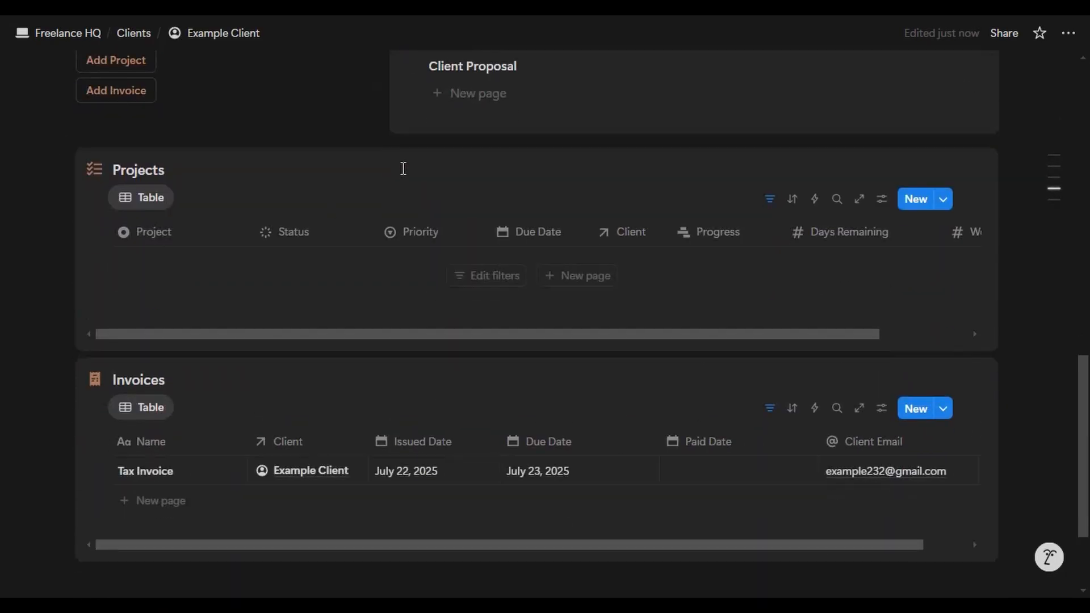
{"action": "left_click", "coordinate": [567, 278]}
{"action": "key", "text": "ctrl+BackSpace"}
{"action": "key", "text": "ctrl+BackSpace"}
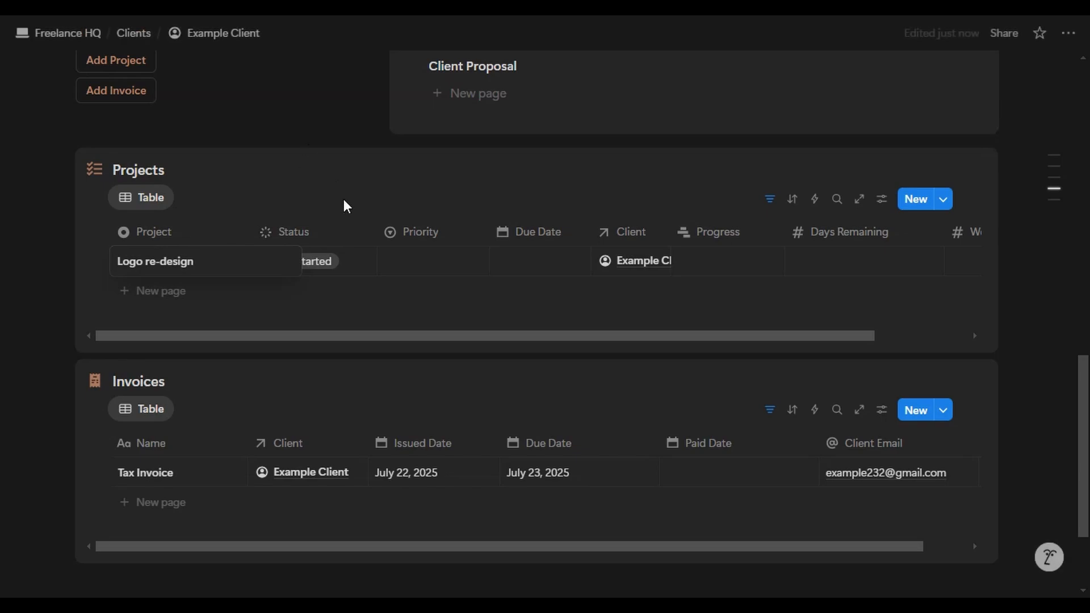
{"action": "left_click", "coordinate": [451, 270]}
{"action": "left_click", "coordinate": [451, 269]}
{"action": "left_click", "coordinate": [455, 336]}
- Set the project's due date to July 31, 2025 and open Logo re-design in a peek
{"action": "left_click", "coordinate": [539, 261]}
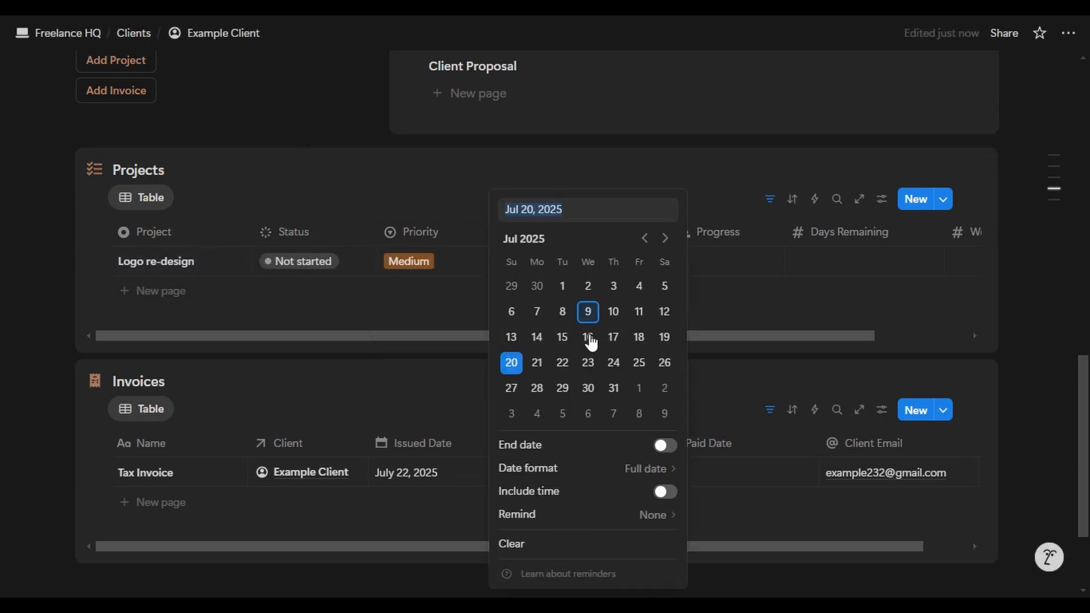
{"action": "left_click", "coordinate": [618, 396]}
{"action": "key", "text": "Escape"}
{"action": "left_click", "coordinate": [719, 261]}
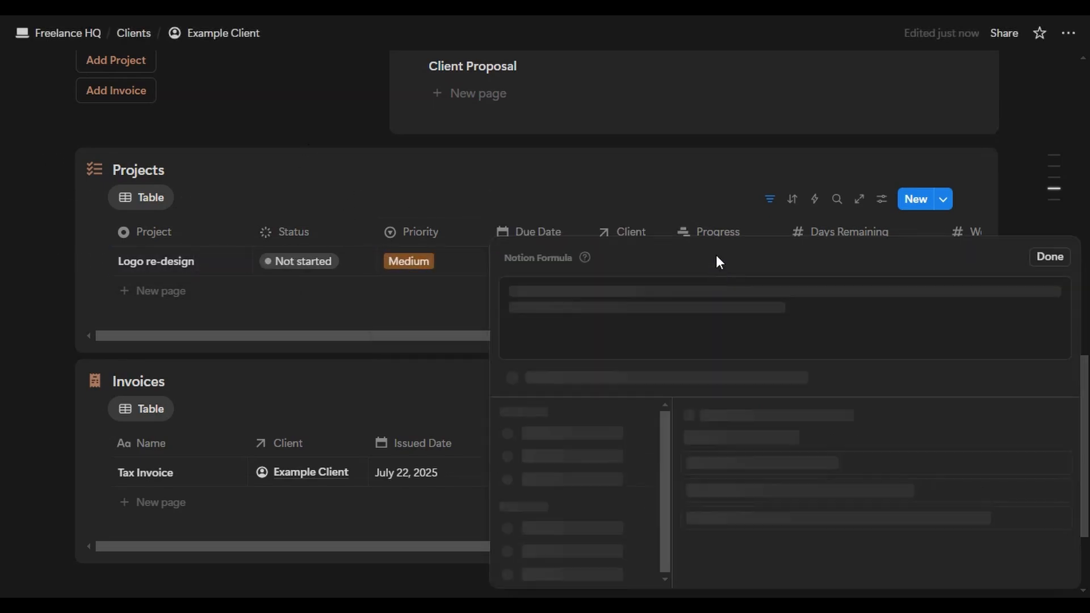
{"action": "left_click", "coordinate": [724, 208]}
{"action": "left_click", "coordinate": [611, 201]}
{"action": "scroll", "coordinate": [247, 199], "scroll_direction": "down", "scroll_amount": 3}
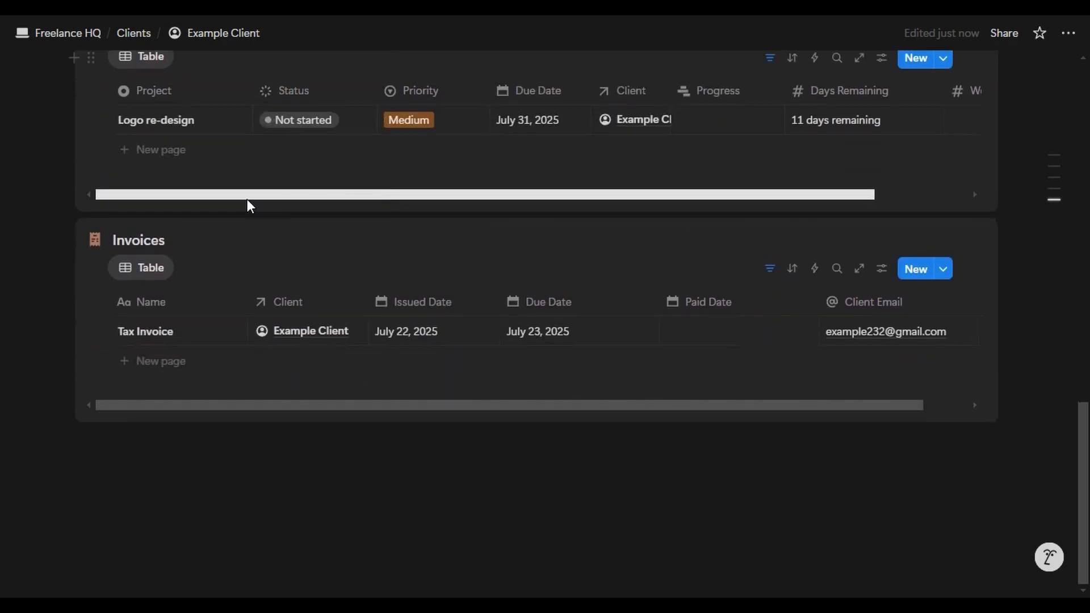
{"action": "scroll", "coordinate": [247, 199], "scroll_direction": "up", "scroll_amount": 2}
{"action": "left_click", "coordinate": [241, 201]}
- Add task Logo 1 to Logo re-design, assigned to July 24
{"action": "scroll", "coordinate": [372, 217], "scroll_direction": "down", "scroll_amount": 5}
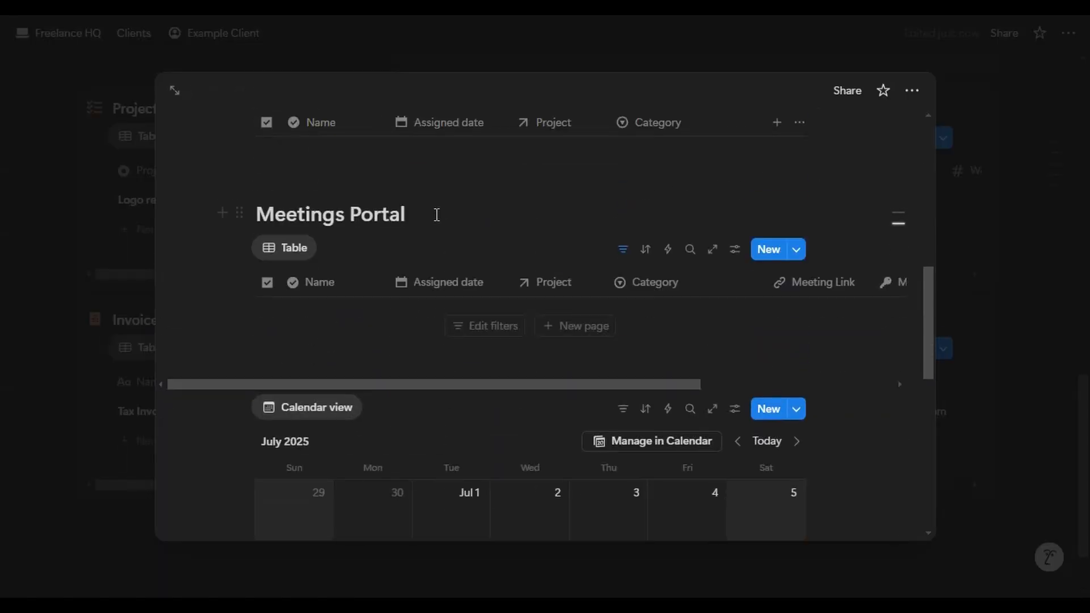
{"action": "scroll", "coordinate": [608, 255], "scroll_direction": "up", "scroll_amount": 4}
{"action": "left_click", "coordinate": [555, 363]}
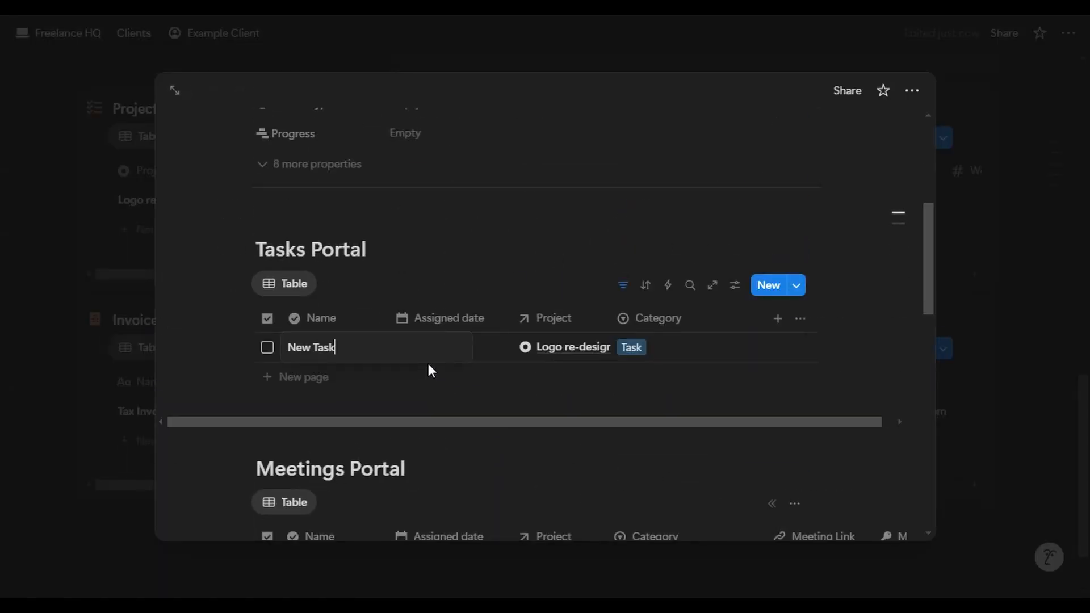
{"action": "key", "text": "BackSpace"}
{"action": "key", "text": "BackSpace"}
{"action": "key", "text": "BackSpace"}
{"action": "key", "text": "BackSpace"}
{"action": "key", "text": "BackSpace"}
{"action": "key", "text": "BackSpace"}
{"action": "key", "text": "BackSpace"}
{"action": "key", "text": "BackSpace"}
{"action": "type", "text": "Logo 1"}
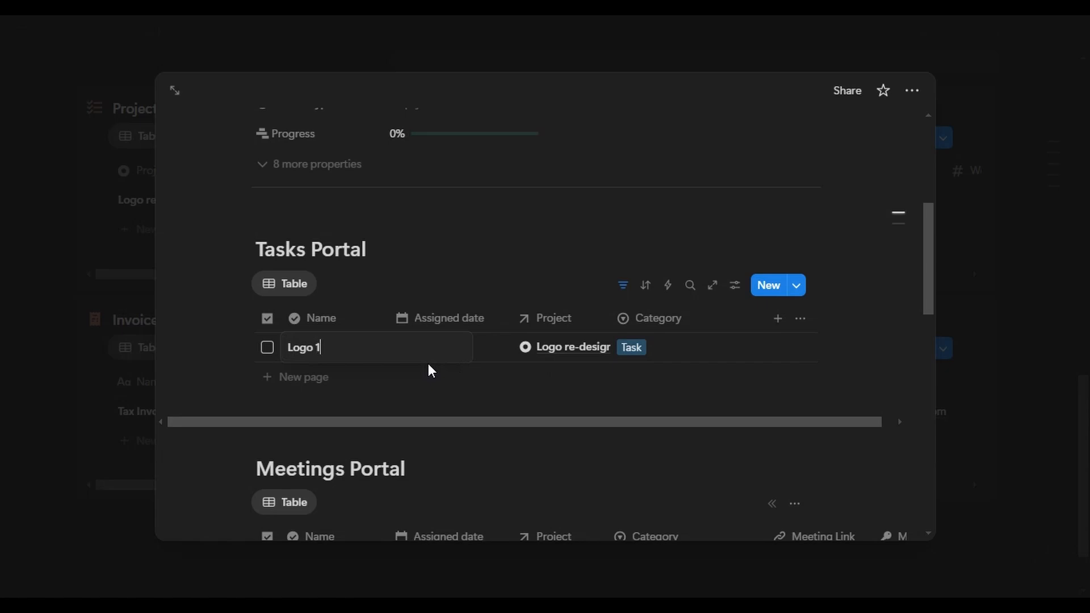
{"action": "key", "text": "Tab"}
{"action": "left_click", "coordinate": [474, 349]}
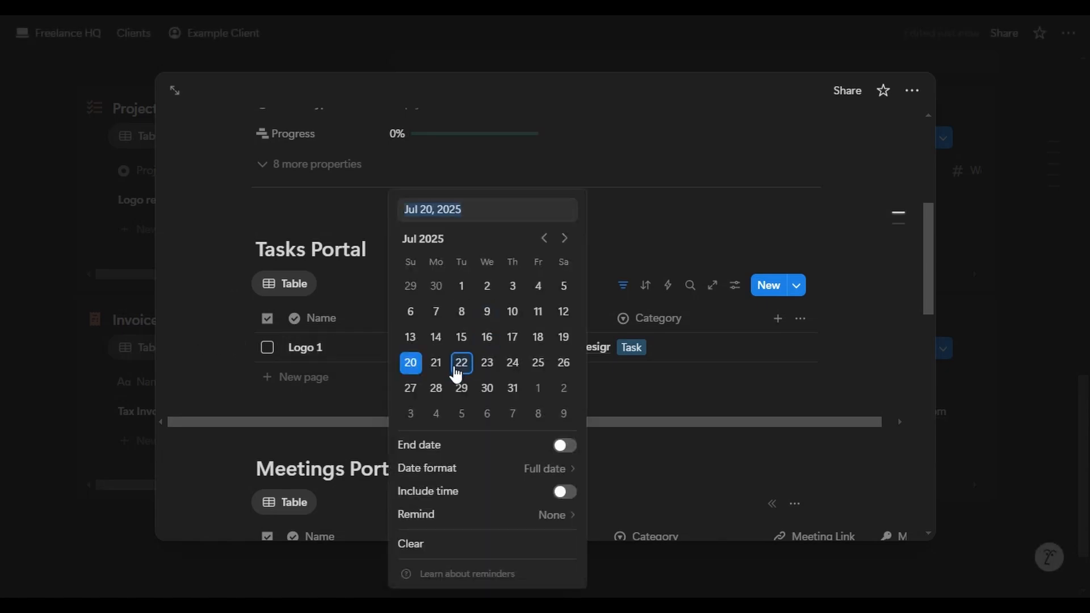
{"action": "left_click", "coordinate": [513, 363]}
{"action": "key", "text": "Escape"}
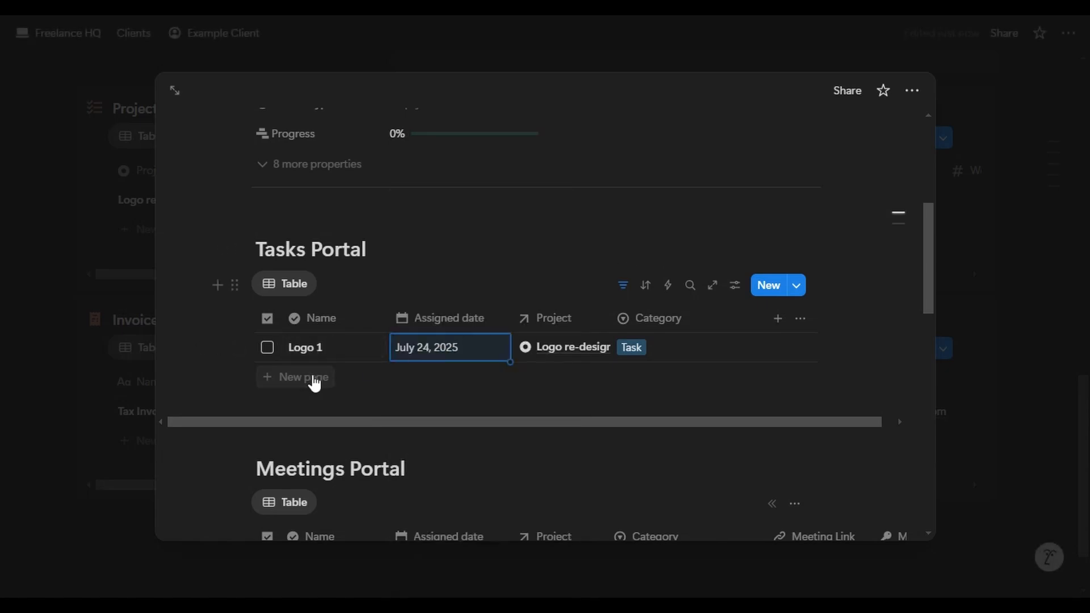
- Add tasks Logo 2 dated July 25 and logo 3 dated July 26
{"action": "left_click", "coordinate": [312, 377]}
{"action": "key", "text": "BackSpace"}
{"action": "key", "text": "BackSpace"}
{"action": "key", "text": "BackSpace"}
{"action": "key", "text": "BackSpace"}
{"action": "key", "text": "BackSpace"}
{"action": "key", "text": "BackSpace"}
{"action": "key", "text": "BackSpace"}
{"action": "key", "text": "BackSpace"}
{"action": "type", "text": "Logo 2"}
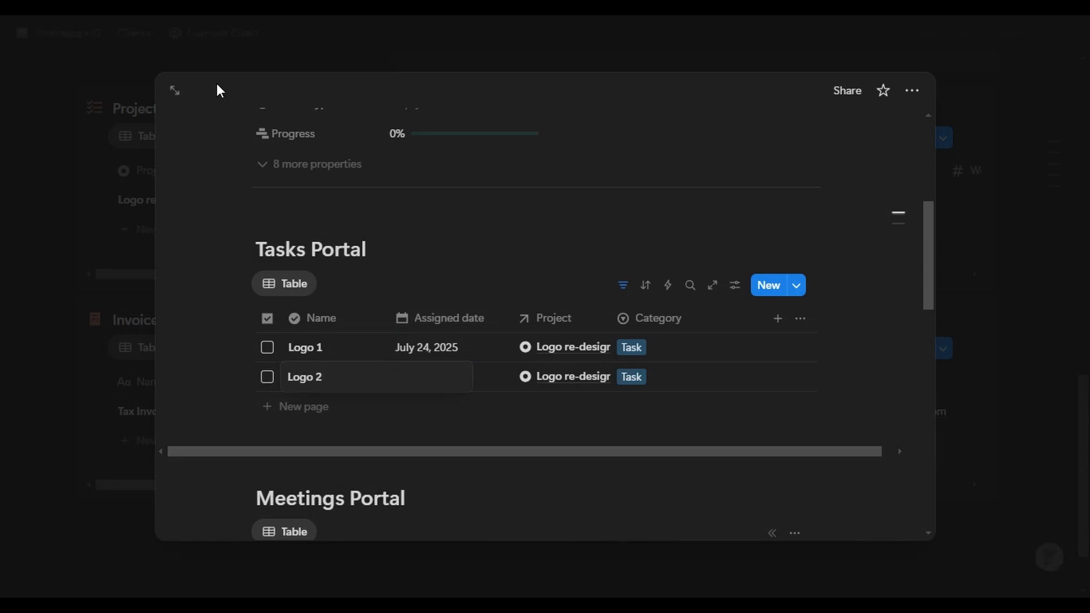
{"action": "key", "text": "Escape"}
{"action": "left_click", "coordinate": [451, 378]}
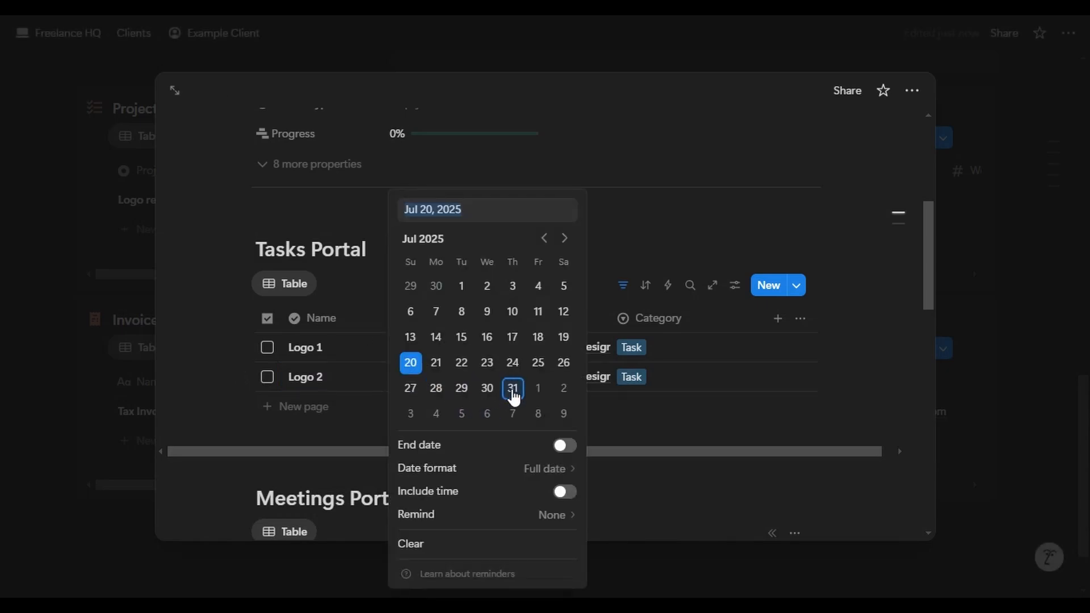
{"action": "left_click", "coordinate": [538, 363]}
{"action": "key", "text": "Escape"}
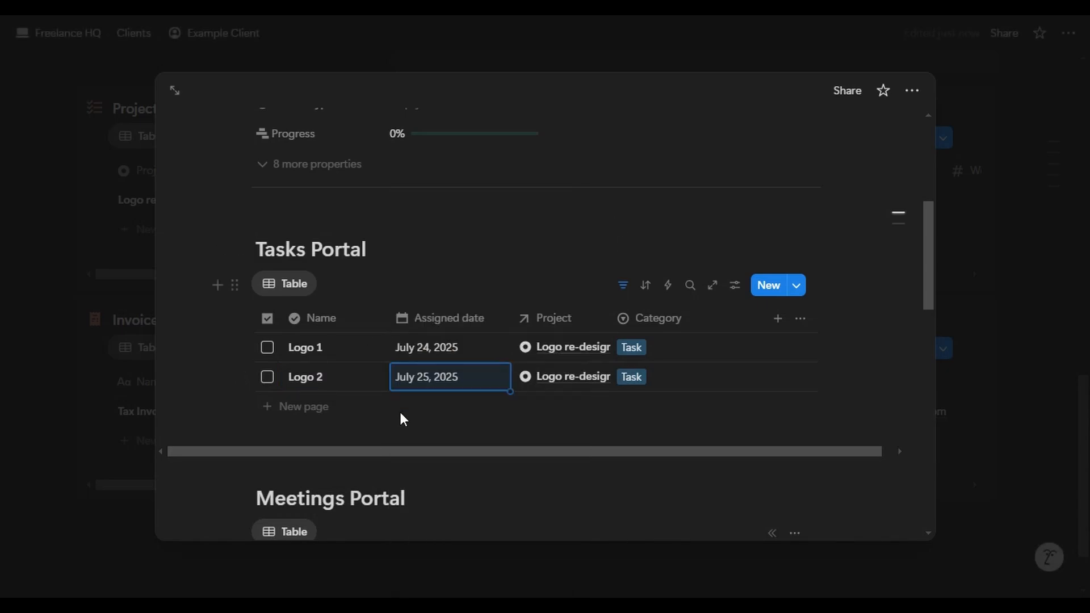
{"action": "left_click", "coordinate": [400, 408]}
{"action": "key", "text": "BackSpace"}
{"action": "type", "text": "3"}
{"action": "key", "text": "Escape"}
{"action": "left_click", "coordinate": [445, 409]}
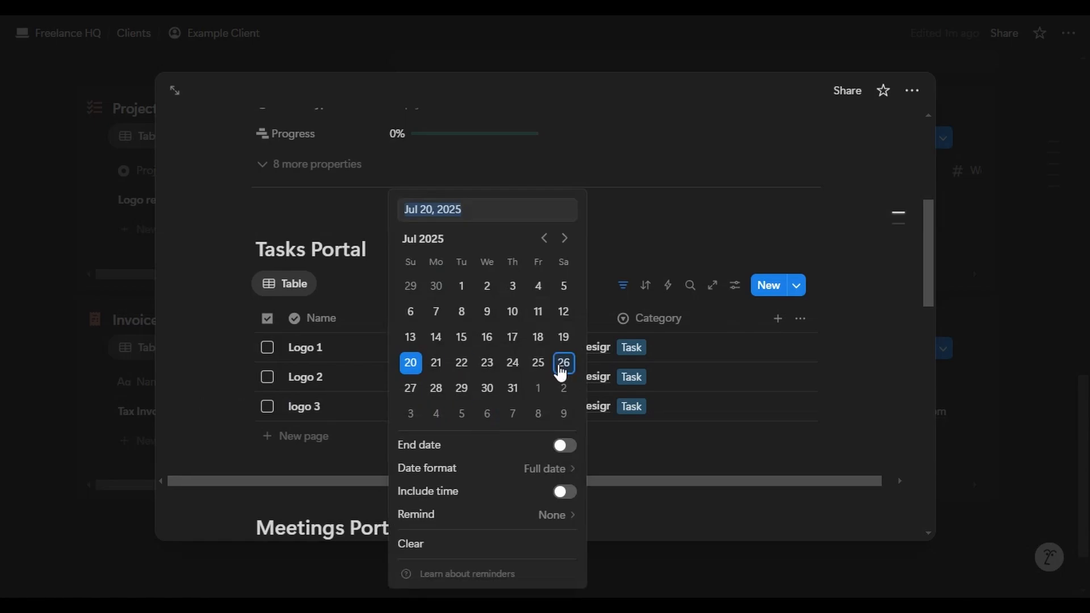
{"action": "left_click", "coordinate": [561, 365]}
- Add meeting 1 scheduled for July 27, then close the project peek
{"action": "scroll", "coordinate": [539, 273], "scroll_direction": "down", "scroll_amount": 5}
{"action": "left_click", "coordinate": [549, 417]}
{"action": "key", "text": "BackSpace"}
{"action": "key", "text": "BackSpace"}
{"action": "key", "text": "BackSpace"}
{"action": "key", "text": "BackSpace"}
{"action": "key", "text": "BackSpace"}
{"action": "key", "text": "BackSpace"}
{"action": "key", "text": "BackSpace"}
{"action": "key", "text": "BackSpace"}
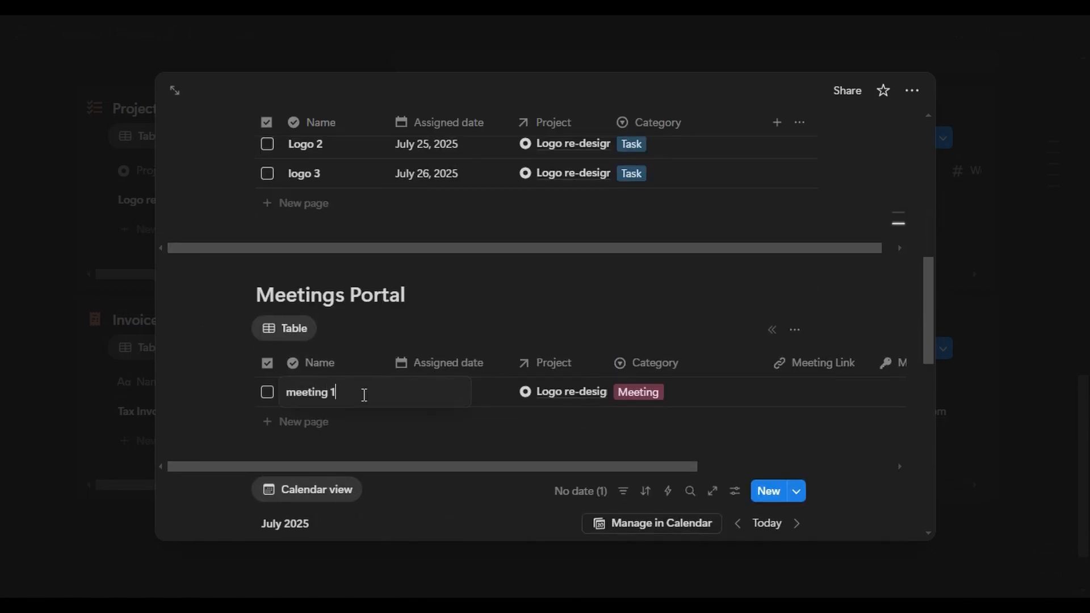
{"action": "key", "text": "Escape"}
{"action": "left_click", "coordinate": [448, 391]}
{"action": "left_click", "coordinate": [414, 391]}
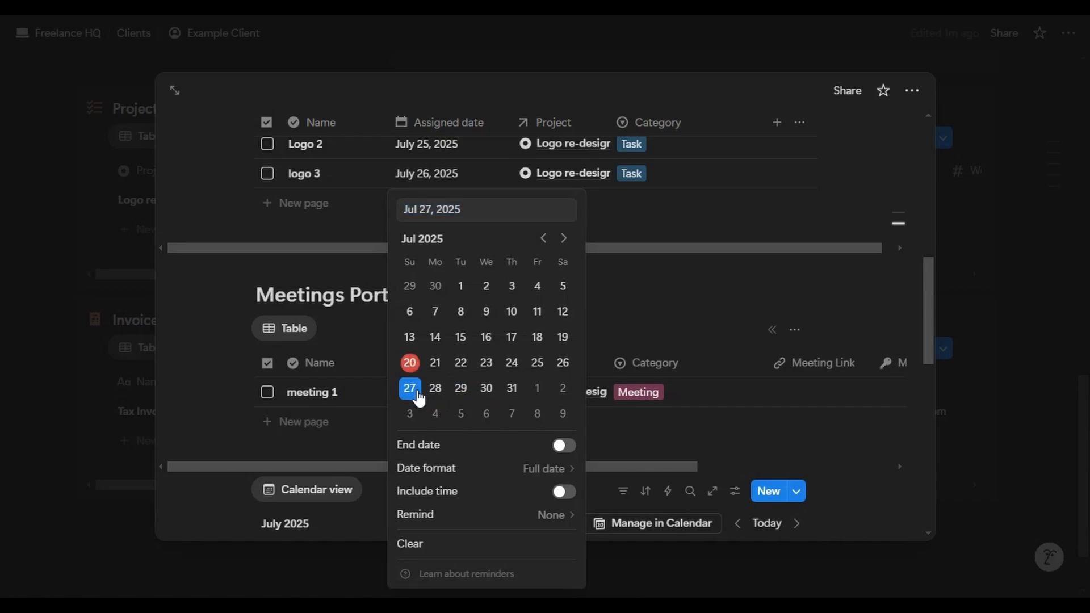
{"action": "key", "text": "Escape"}
{"action": "key", "text": "Escape"}
{"action": "scroll", "coordinate": [550, 318], "scroll_direction": "down", "scroll_amount": 7}
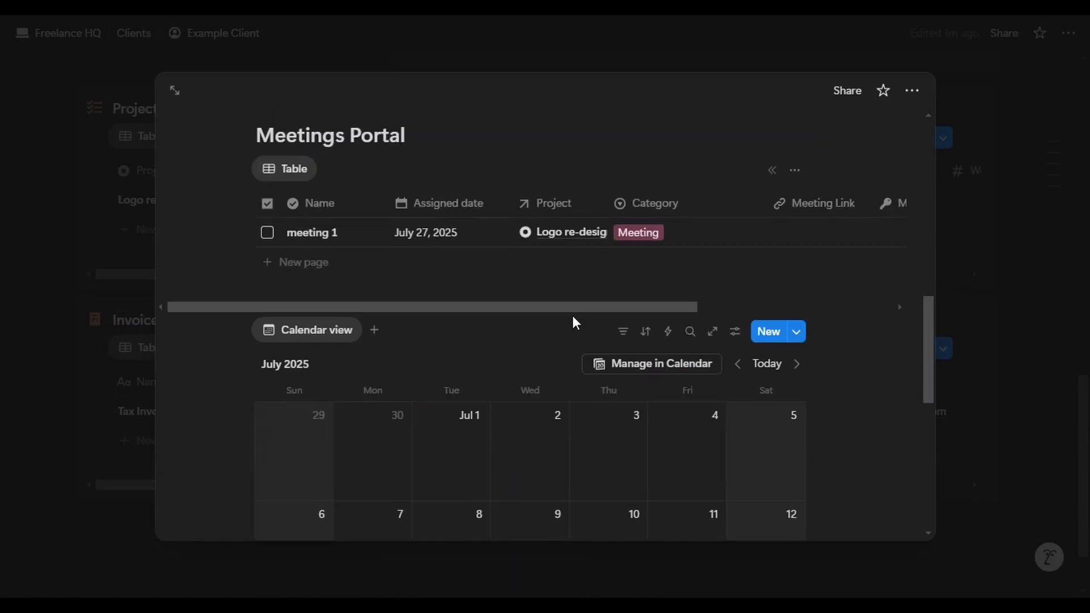
{"action": "scroll", "coordinate": [634, 371], "scroll_direction": "down", "scroll_amount": 2}
{"action": "scroll", "coordinate": [576, 404], "scroll_direction": "down", "scroll_amount": 2}
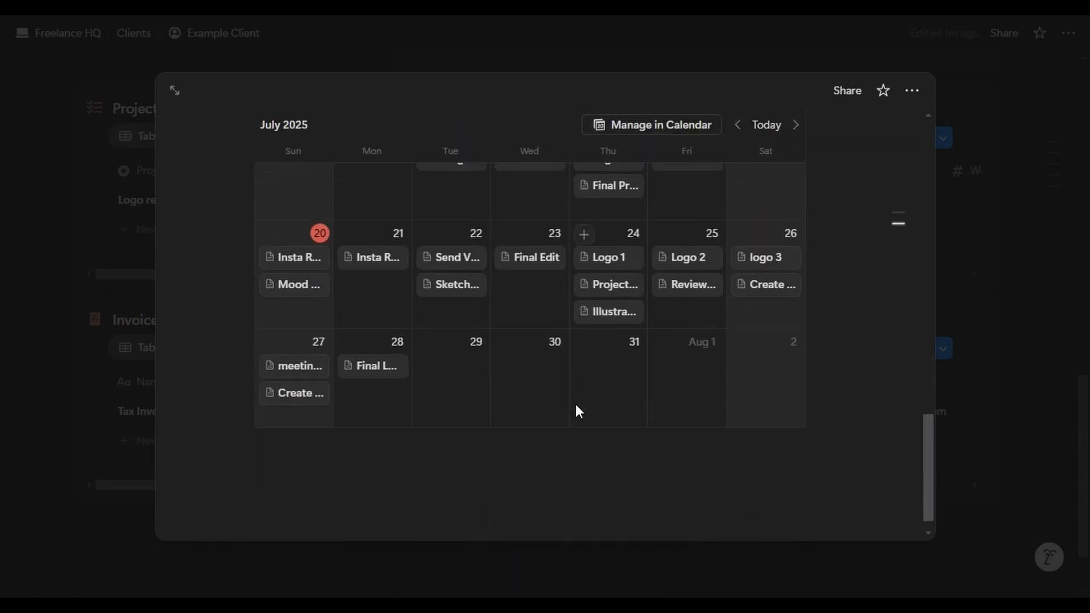
{"action": "scroll", "coordinate": [568, 387], "scroll_direction": "up", "scroll_amount": 20}
{"action": "left_click", "coordinate": [985, 227]}
{"action": "scroll", "coordinate": [495, 234], "scroll_direction": "up", "scroll_amount": 10}
- On the Freelance HQ dashboard, tick Logo 1, Logo 2 and logo 3 in the Weekly Tasks calendar
{"action": "scroll", "coordinate": [496, 234], "scroll_direction": "up", "scroll_amount": 6}
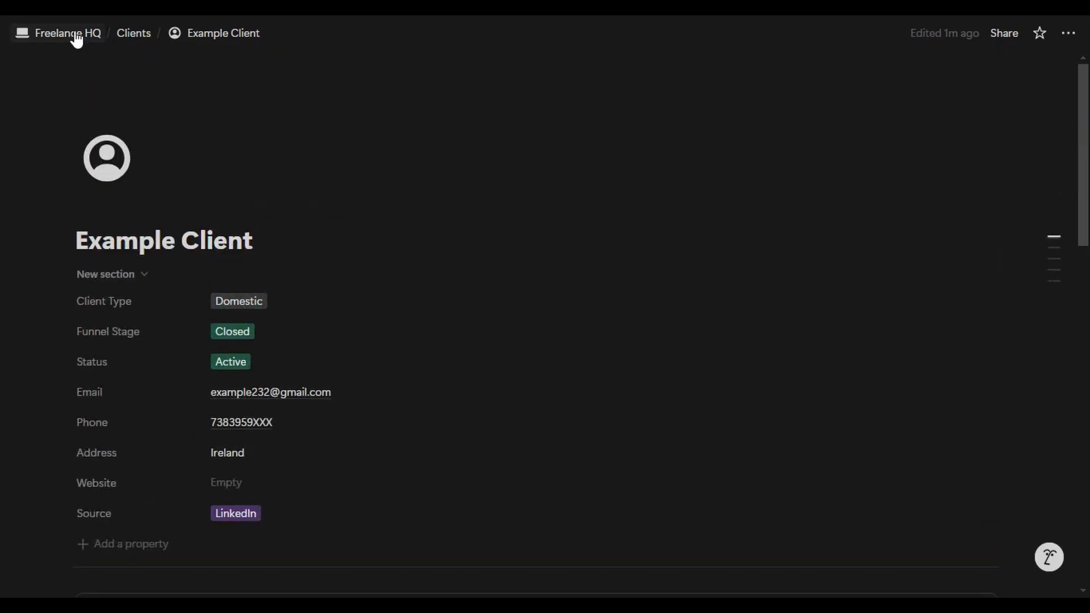
{"action": "left_click", "coordinate": [71, 34]}
{"action": "scroll", "coordinate": [382, 175], "scroll_direction": "down", "scroll_amount": 10}
{"action": "left_click", "coordinate": [123, 272]}
{"action": "scroll", "coordinate": [121, 121], "scroll_direction": "down", "scroll_amount": 3}
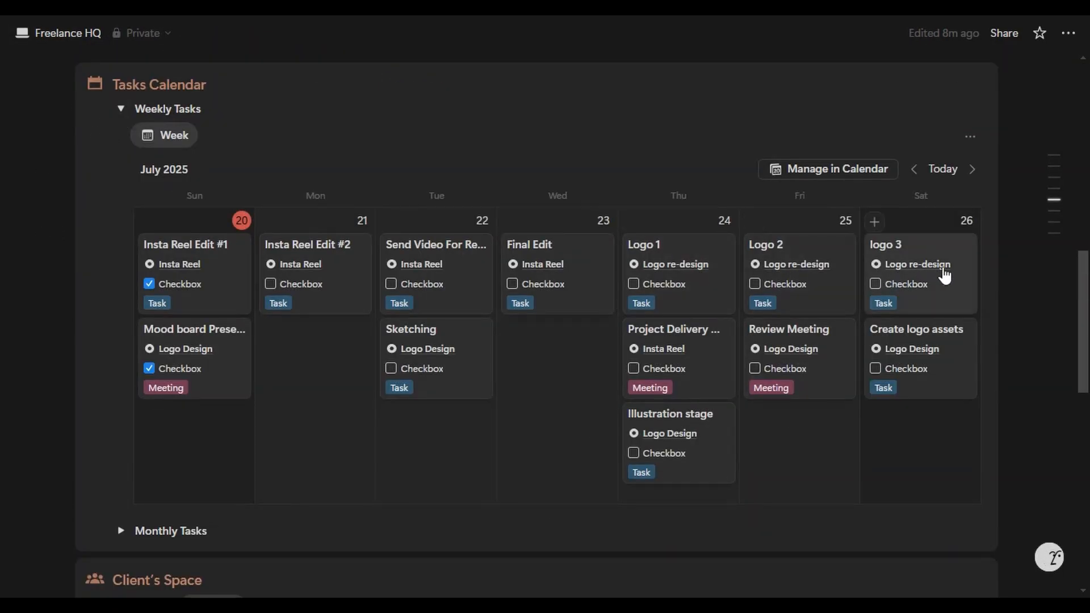
{"action": "left_click", "coordinate": [633, 283]}
{"action": "left_click", "coordinate": [755, 283]}
{"action": "left_click", "coordinate": [874, 284]}
{"action": "left_click", "coordinate": [121, 109]}
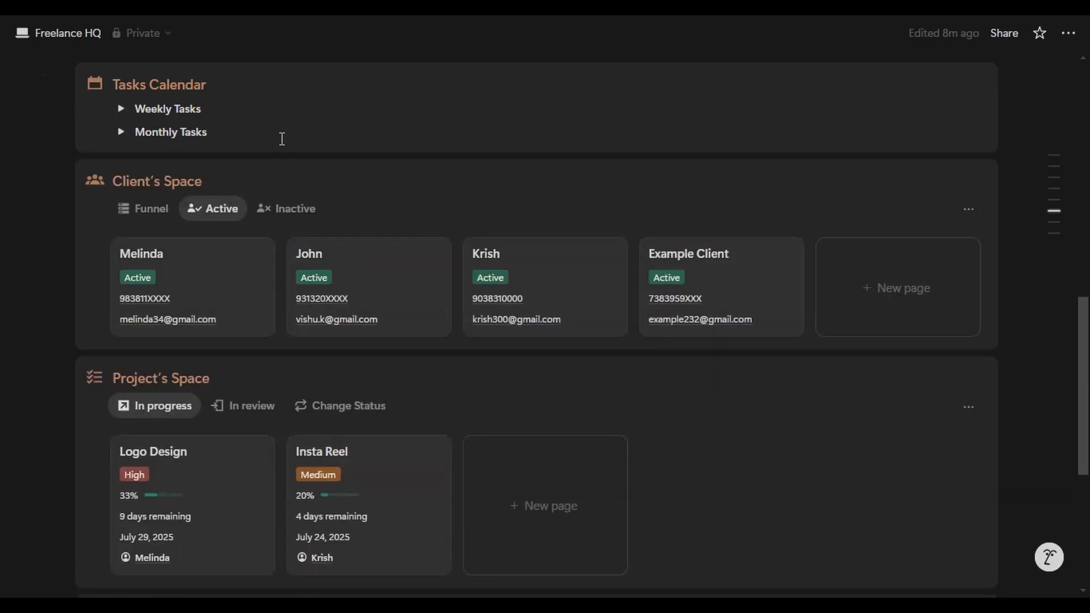
{"action": "scroll", "coordinate": [282, 139], "scroll_direction": "down", "scroll_amount": 3}
{"action": "scroll", "coordinate": [375, 170], "scroll_direction": "down", "scroll_amount": 2}
- Move the Logo re-design card from Not started to the Done column on the status board
{"action": "left_click", "coordinate": [374, 168]}
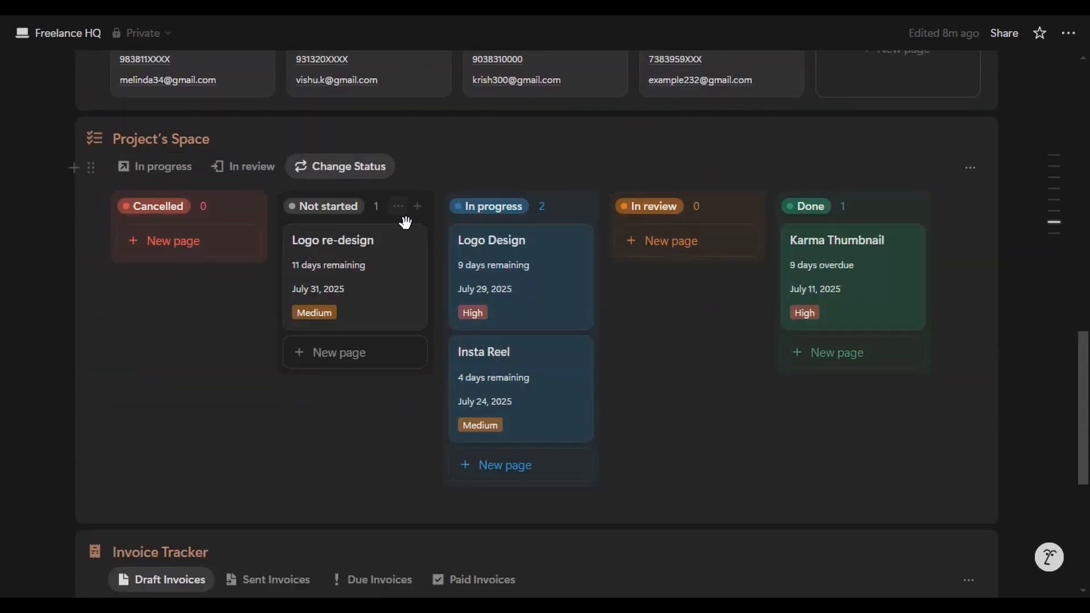
{"action": "left_click_drag", "start_coordinate": [383, 330], "coordinate": [827, 272]}
{"action": "scroll", "coordinate": [540, 455], "scroll_direction": "down", "scroll_amount": 2}
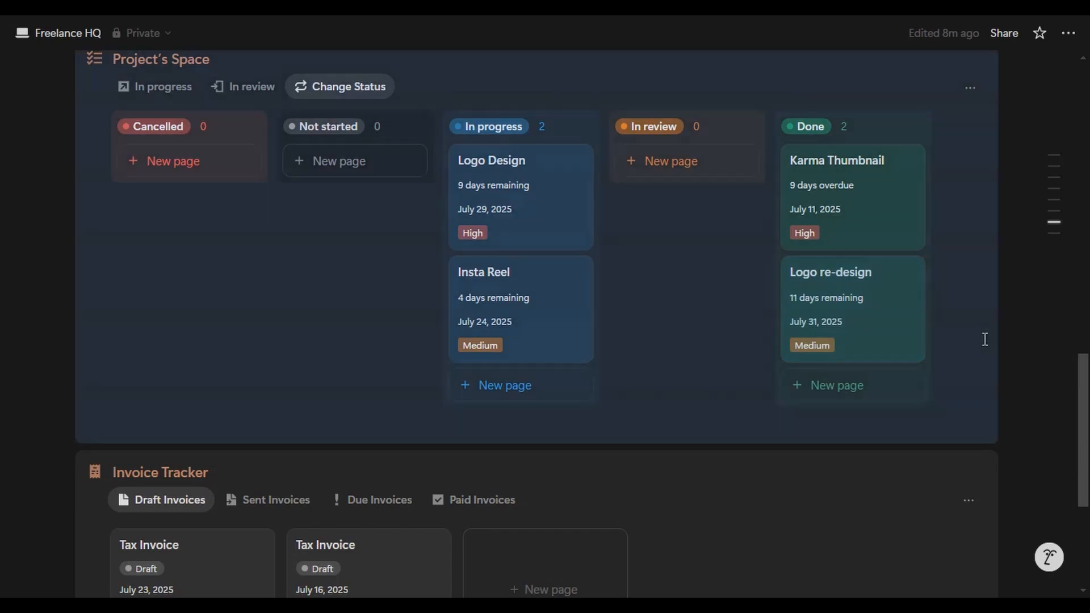
{"action": "scroll", "coordinate": [1035, 327], "scroll_direction": "up", "scroll_amount": 2}
{"action": "scroll", "coordinate": [164, 188], "scroll_direction": "up", "scroll_amount": 5}
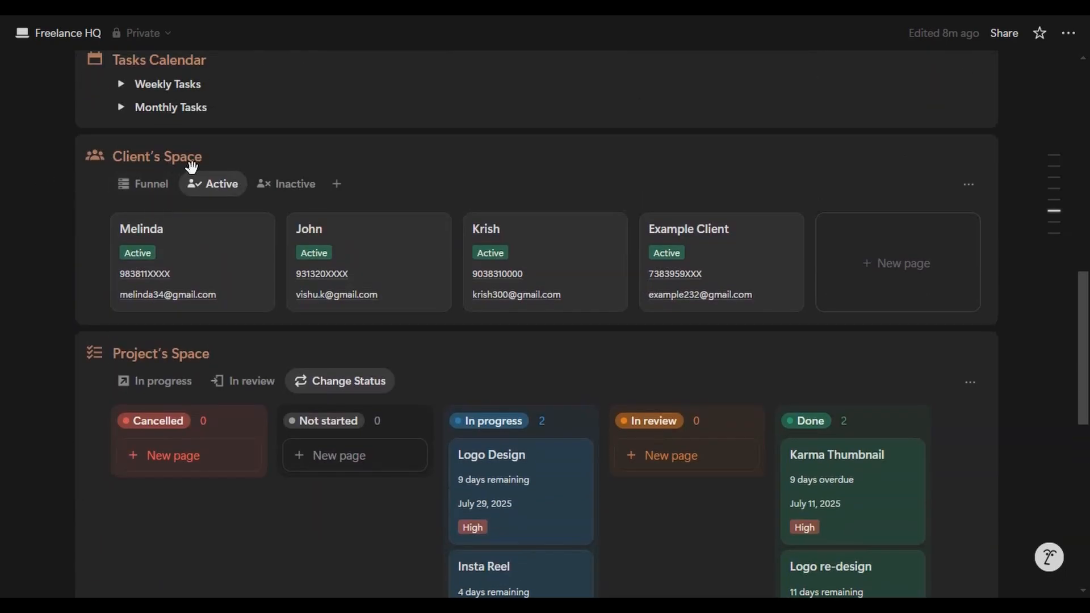
{"action": "left_click", "coordinate": [158, 184]}
{"action": "left_click", "coordinate": [214, 187]}
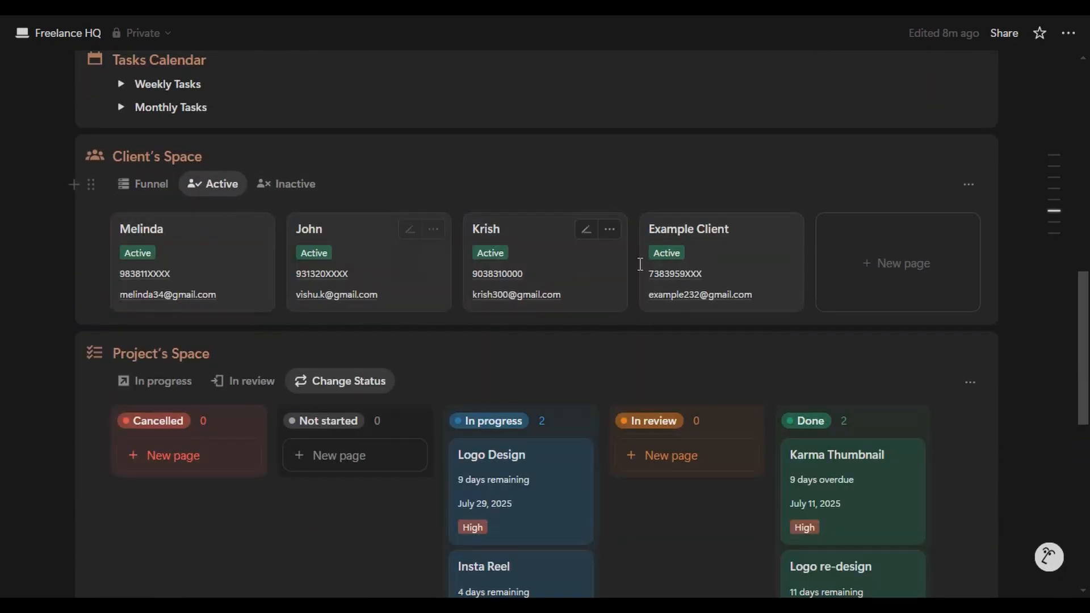
- On Example Client's Logo re-design project, mark meeting 1 as done
{"action": "left_click", "coordinate": [755, 267]}
{"action": "scroll", "coordinate": [631, 241], "scroll_direction": "down", "scroll_amount": 10}
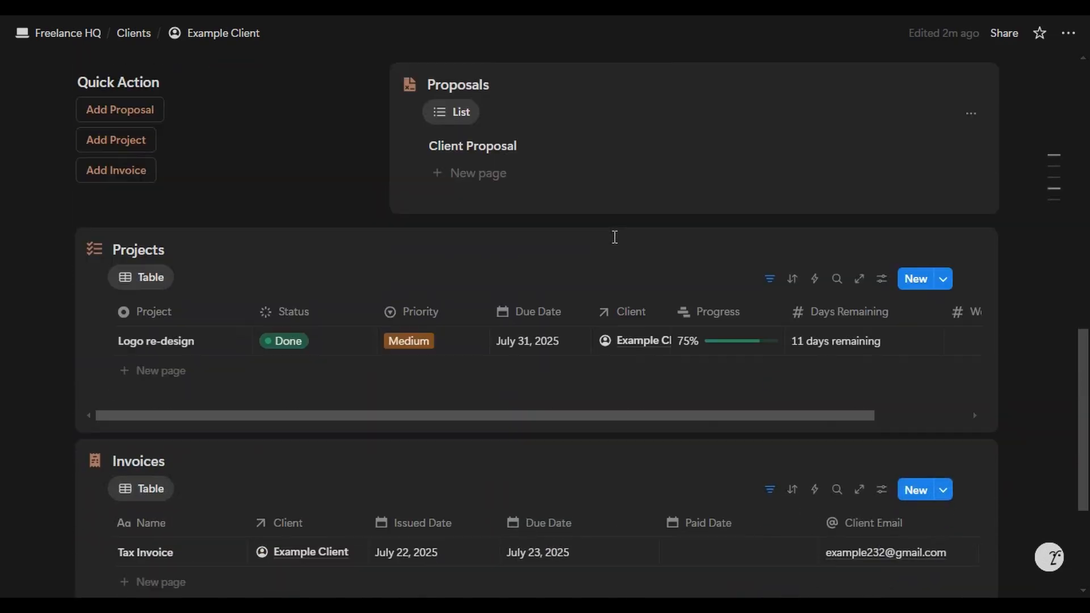
{"action": "scroll", "coordinate": [766, 187], "scroll_direction": "up", "scroll_amount": 3}
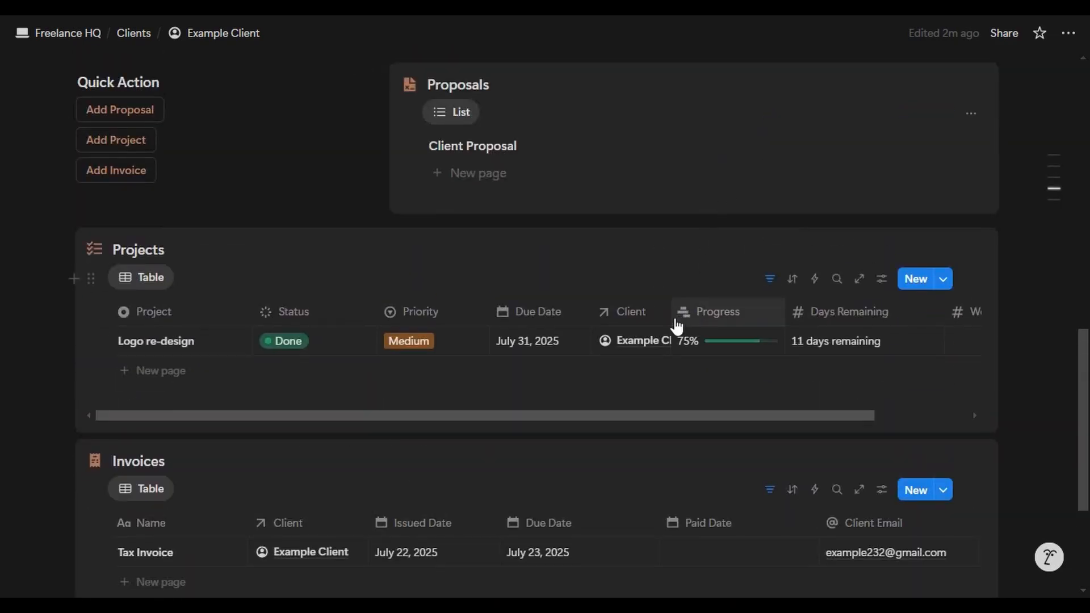
{"action": "scroll", "coordinate": [510, 210], "scroll_direction": "down", "scroll_amount": 4}
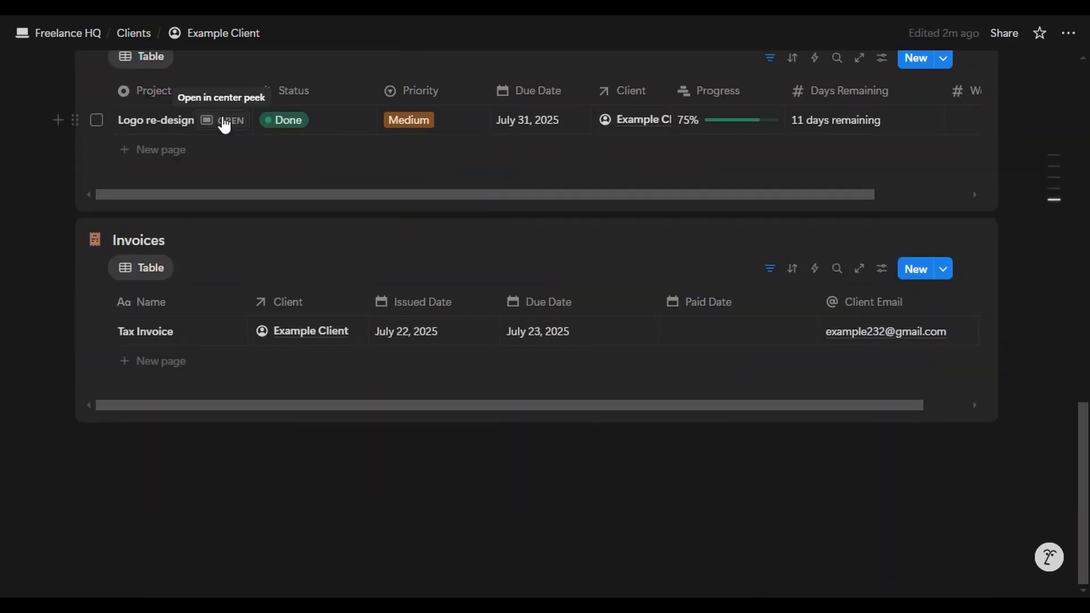
{"action": "left_click", "coordinate": [221, 119]}
{"action": "scroll", "coordinate": [500, 271], "scroll_direction": "down", "scroll_amount": 3}
{"action": "left_click", "coordinate": [266, 306]}
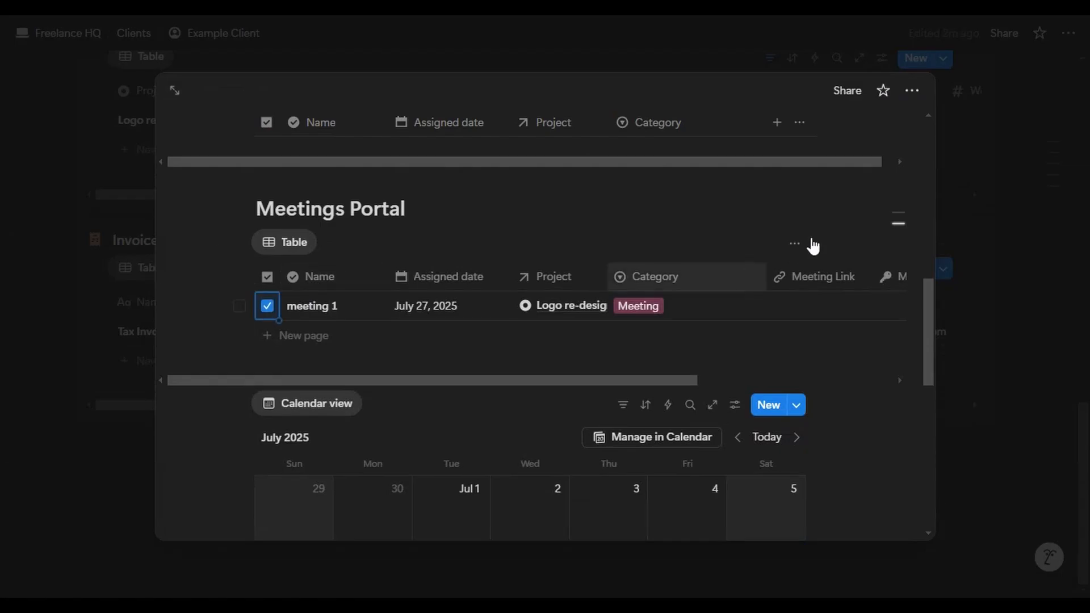
{"action": "key", "text": "Escape"}
- Tick Add Tasks, Send Project for Review, Do Necessary Revisions, Final Project Presentation and Send Final Payment Invoice
{"action": "scroll", "coordinate": [234, 214], "scroll_direction": "up", "scroll_amount": 8}
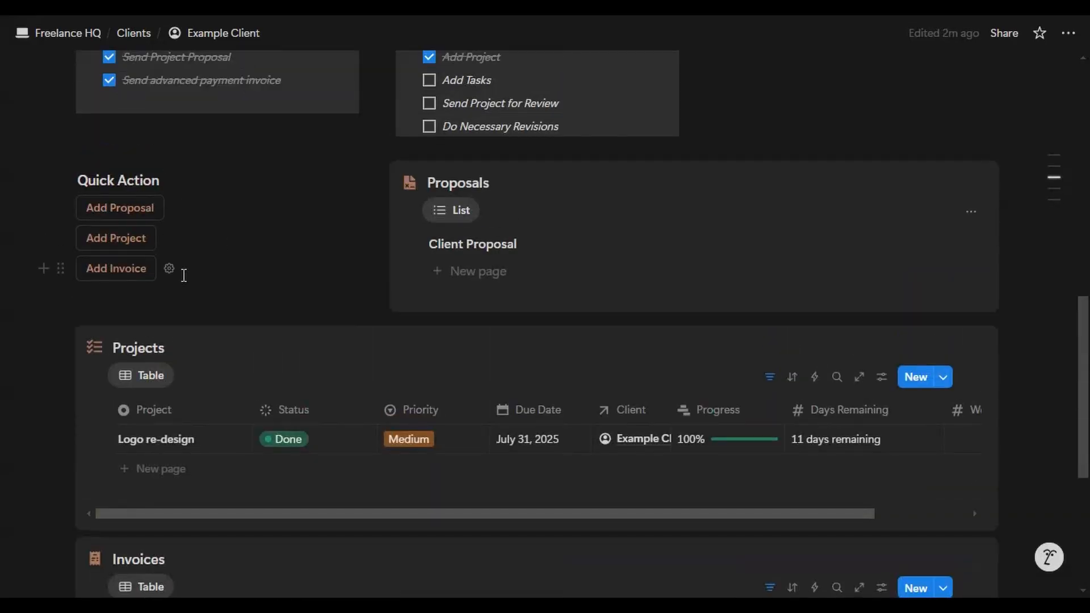
{"action": "left_click", "coordinate": [429, 240]}
{"action": "left_click", "coordinate": [429, 263]}
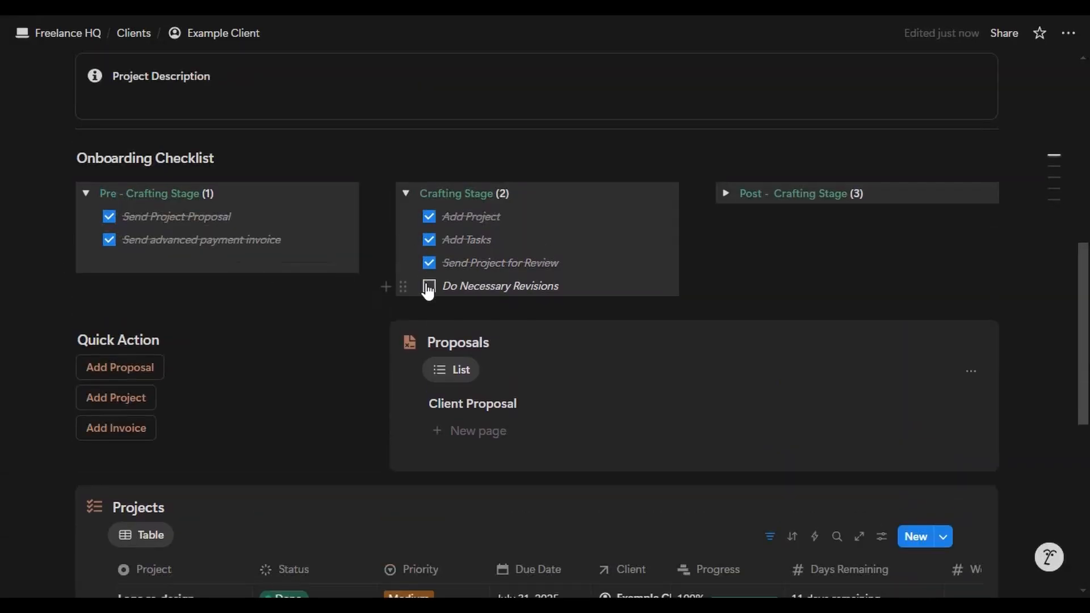
{"action": "left_click", "coordinate": [430, 287]}
{"action": "left_click", "coordinate": [726, 193]}
{"action": "left_click", "coordinate": [749, 216]}
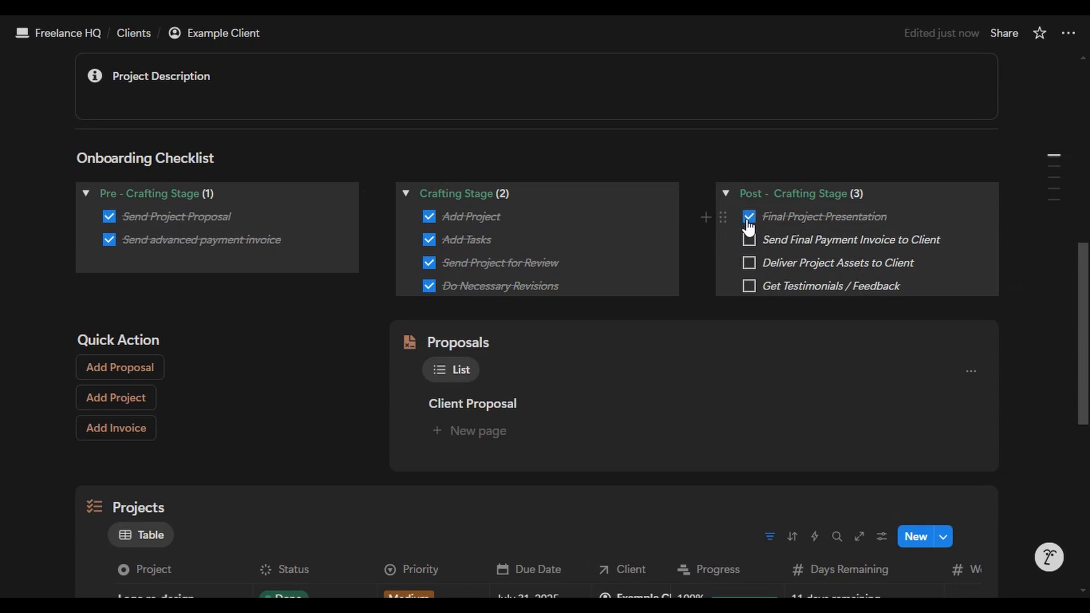
{"action": "left_click", "coordinate": [748, 241]}
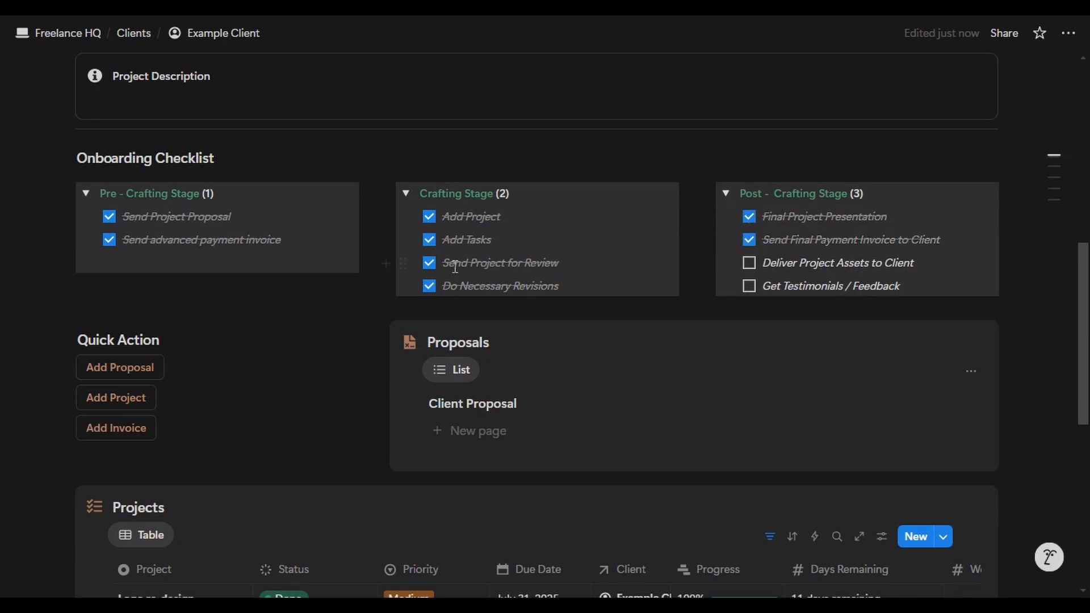
- Add a new Tax Invoice for Example Client from Quick Action
{"action": "scroll", "coordinate": [454, 266], "scroll_direction": "down", "scroll_amount": 4}
{"action": "left_click", "coordinate": [117, 188]}
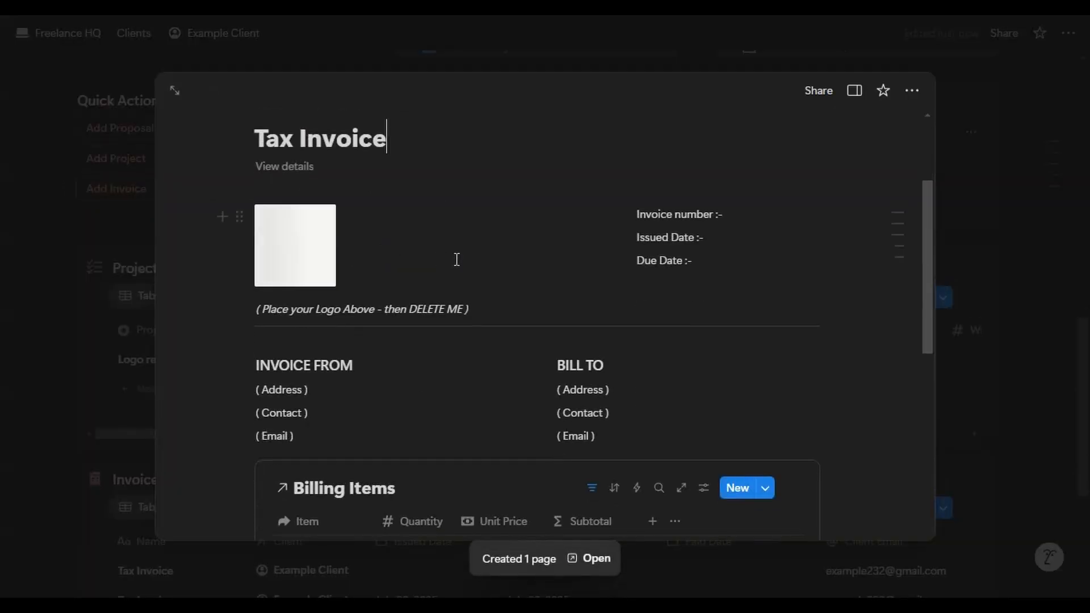
{"action": "scroll", "coordinate": [457, 259], "scroll_direction": "down", "scroll_amount": 2}
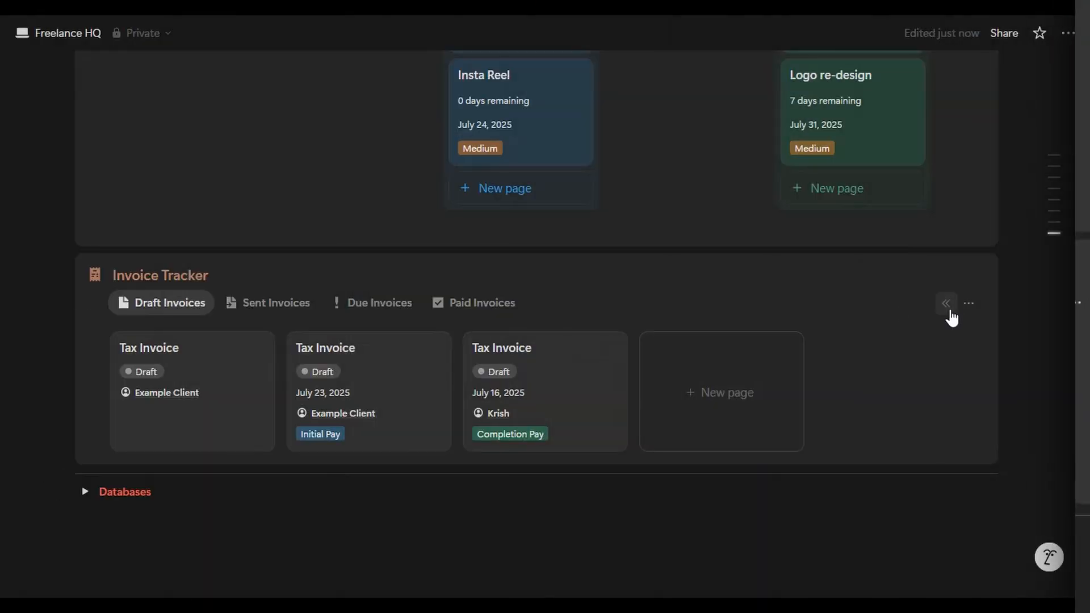
- Open the Tax Invoice template for editing as a full page
{"action": "left_click", "coordinate": [970, 303]}
{"action": "left_click", "coordinate": [1063, 365]}
{"action": "left_click", "coordinate": [1007, 409]}
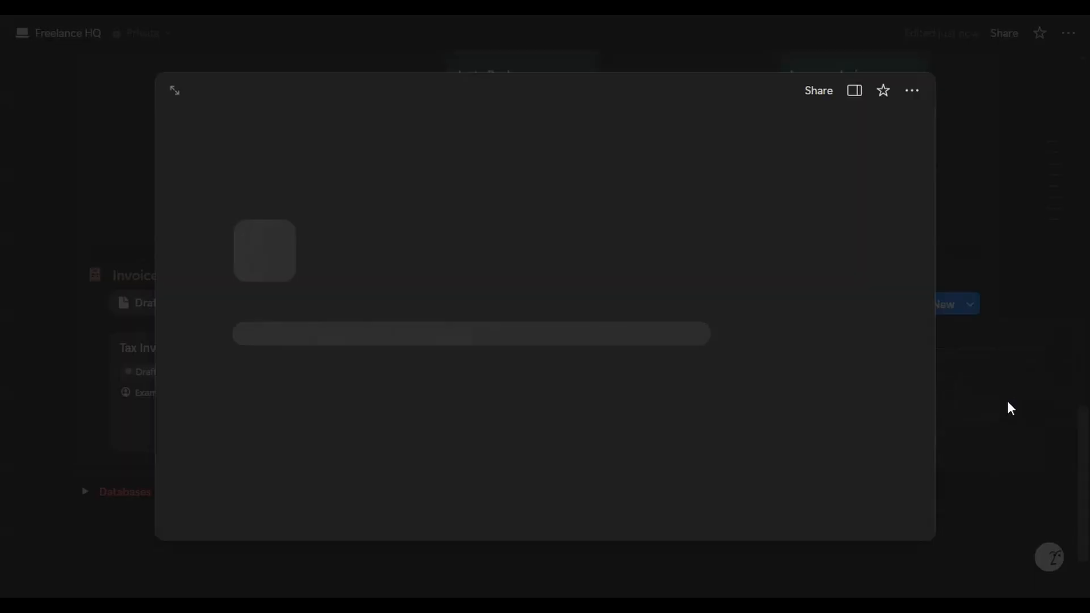
{"action": "scroll", "coordinate": [533, 311], "scroll_direction": "down", "scroll_amount": 1}
{"action": "left_click", "coordinate": [173, 89]}
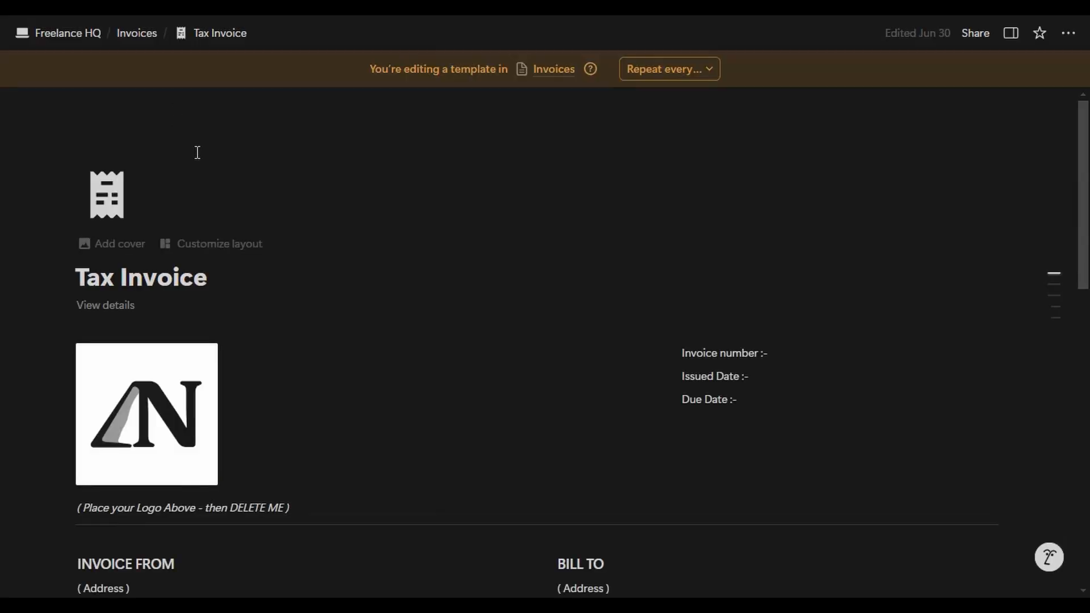
{"action": "scroll", "coordinate": [773, 223], "scroll_direction": "down", "scroll_amount": 2}
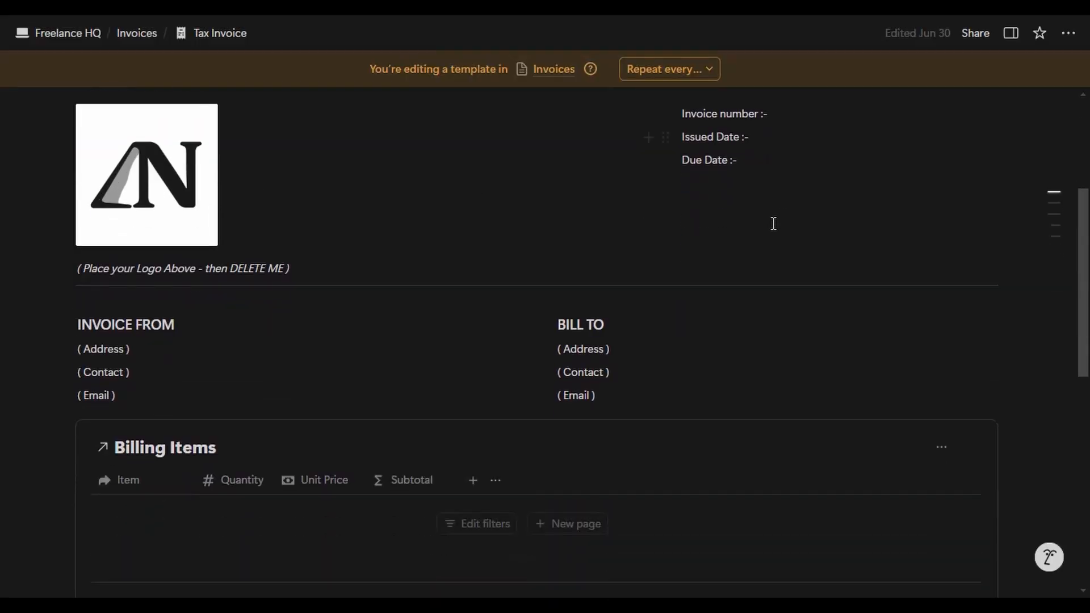
- Try replacing the logo image and adding a signature, dismissing both without uploading
{"action": "mouse_move", "coordinate": [107, 197]}
{"action": "left_click", "coordinate": [203, 117]}
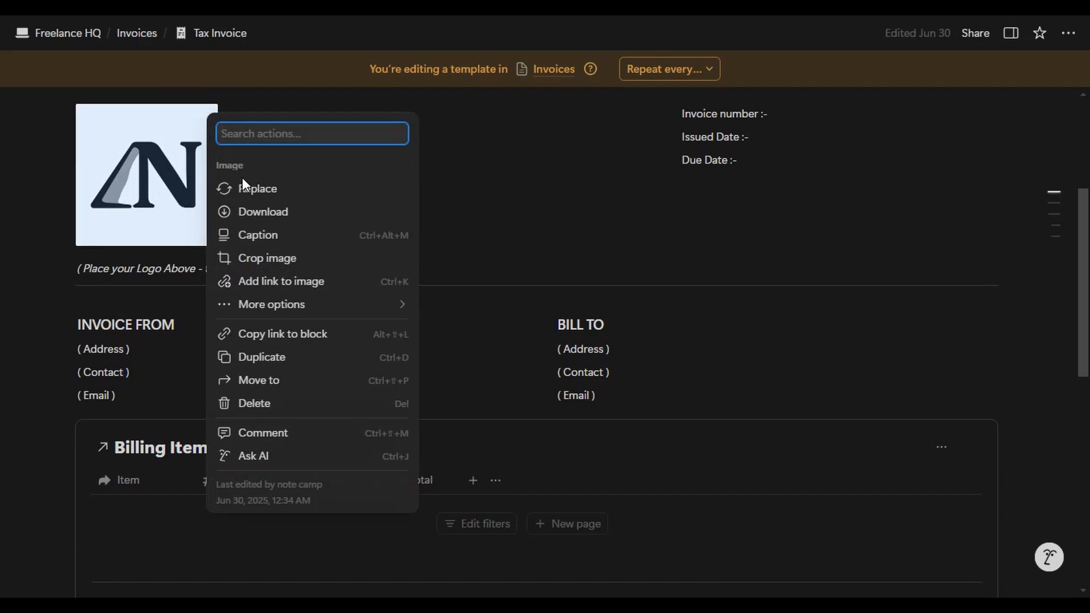
{"action": "left_click", "coordinate": [236, 187]}
{"action": "left_click", "coordinate": [219, 297]}
{"action": "key", "text": "Escape"}
{"action": "left_click", "coordinate": [722, 202]}
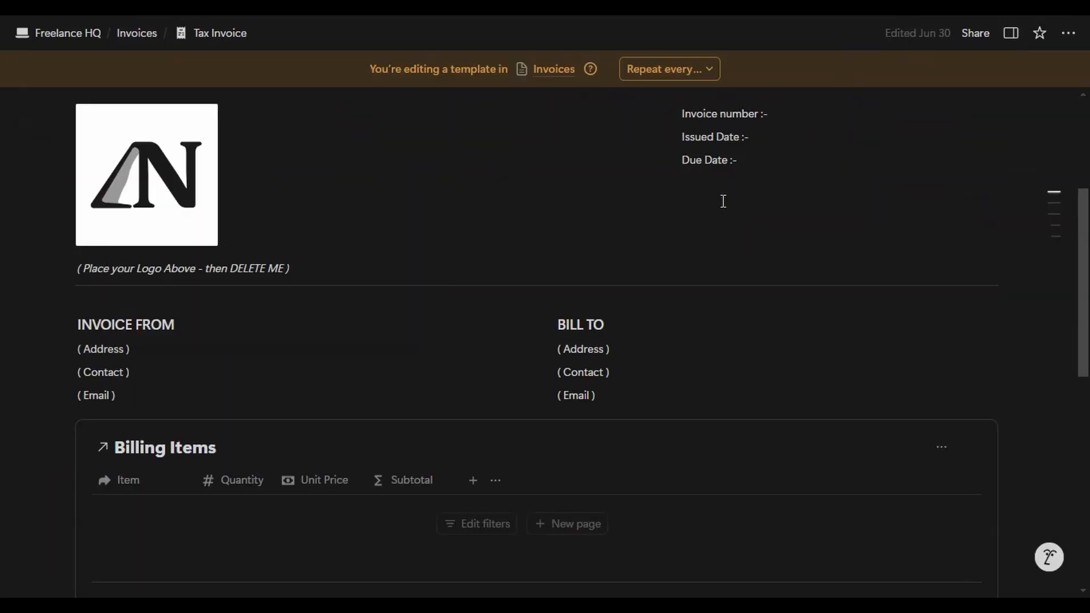
{"action": "scroll", "coordinate": [782, 224], "scroll_direction": "down", "scroll_amount": 2}
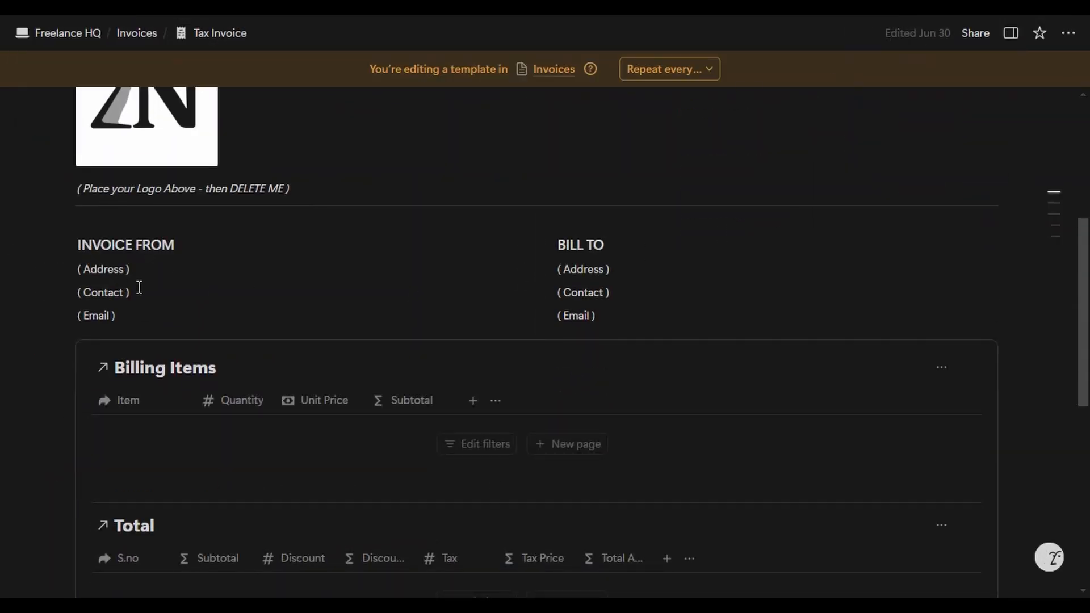
{"action": "scroll", "coordinate": [284, 318], "scroll_direction": "down", "scroll_amount": 8}
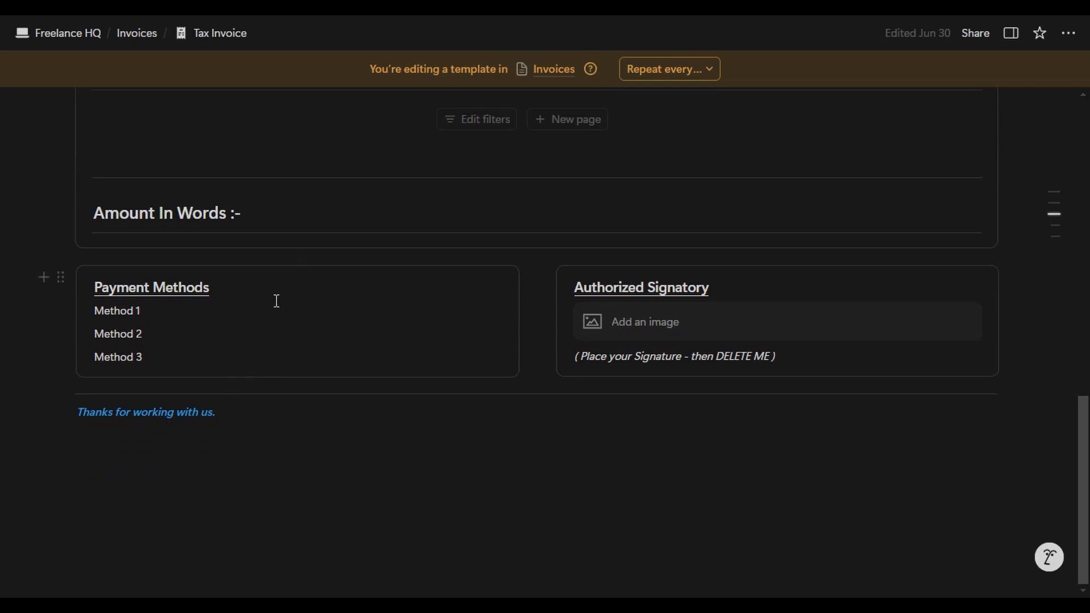
{"action": "left_click", "coordinate": [776, 334]}
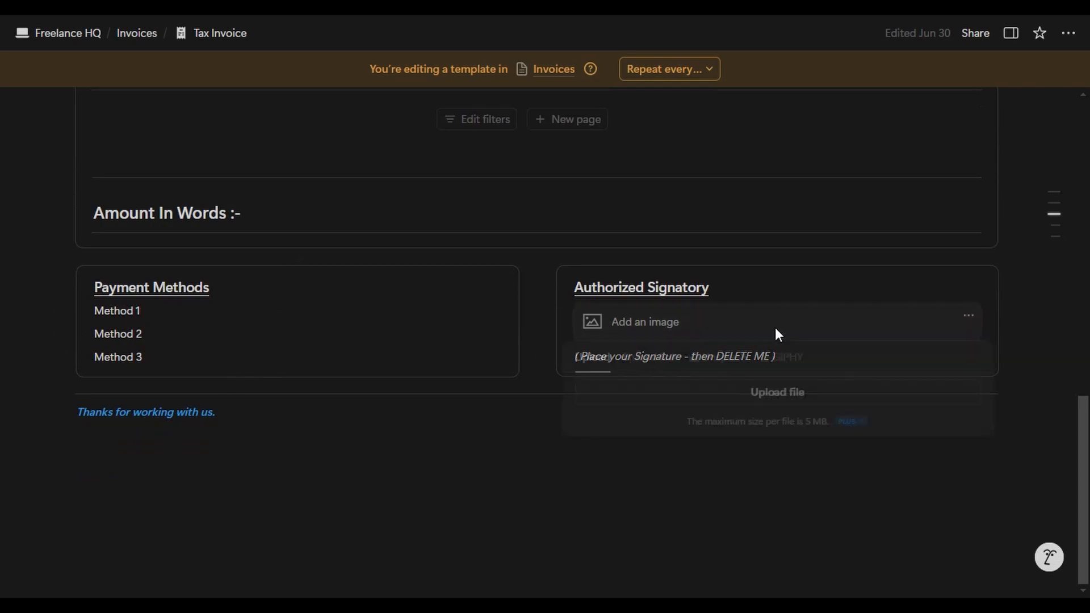
{"action": "left_click", "coordinate": [831, 282]}
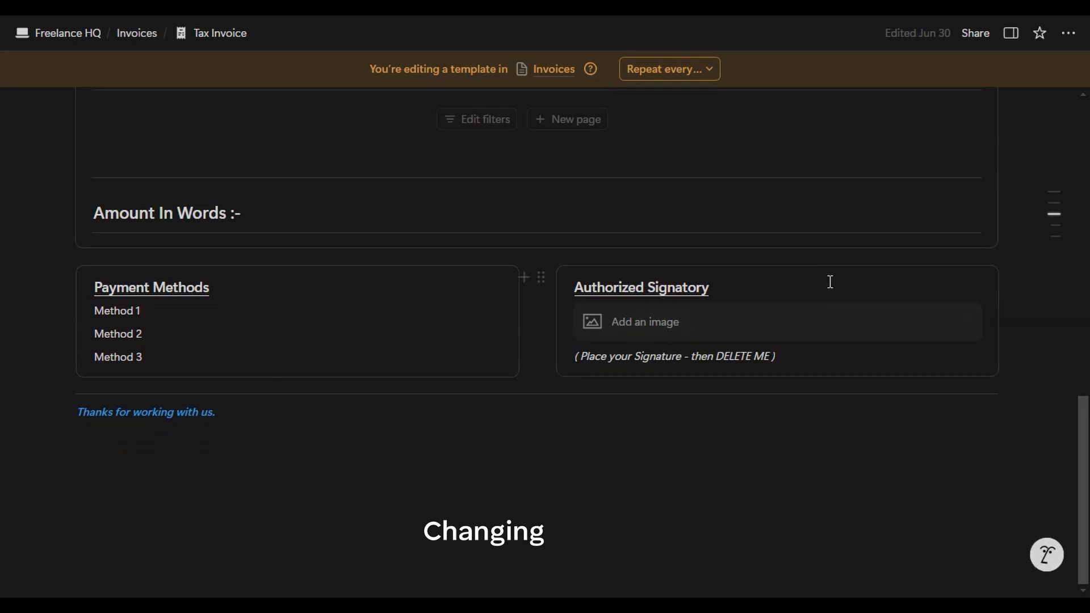
{"action": "scroll", "coordinate": [830, 282], "scroll_direction": "up", "scroll_amount": 4}
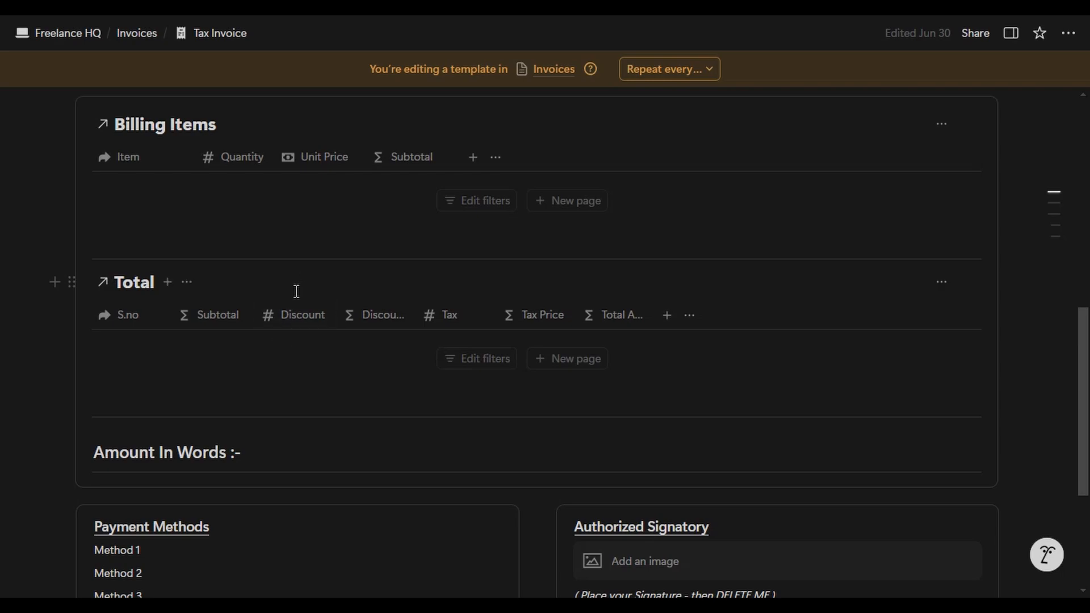
- Set the Subtotal and Discounted Price number formats to Euro
{"action": "left_click", "coordinate": [237, 319]}
{"action": "mouse_move", "coordinate": [272, 293]}
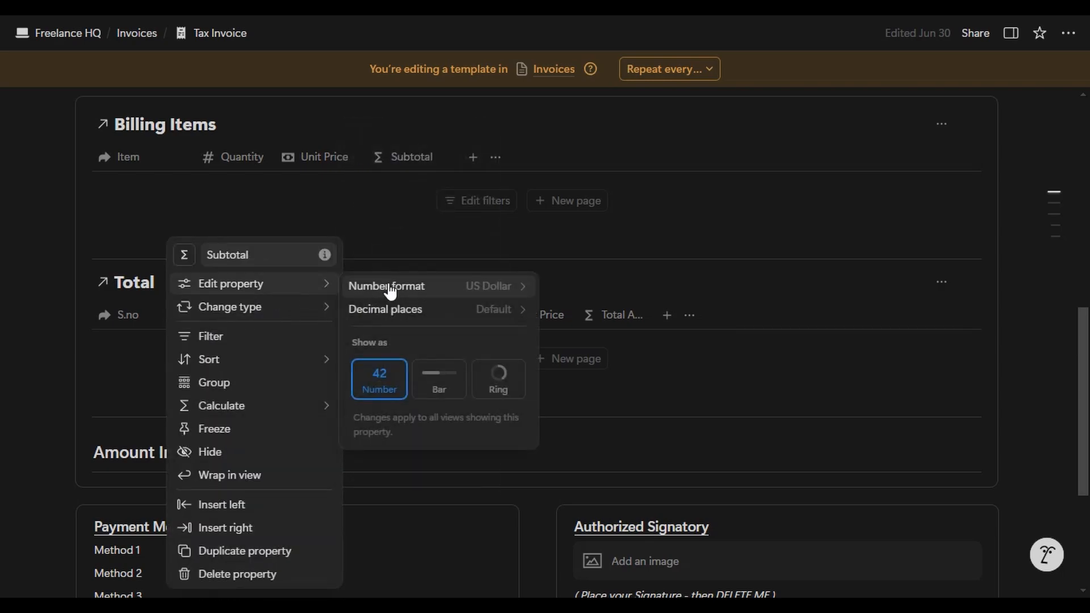
{"action": "left_click", "coordinate": [426, 288]}
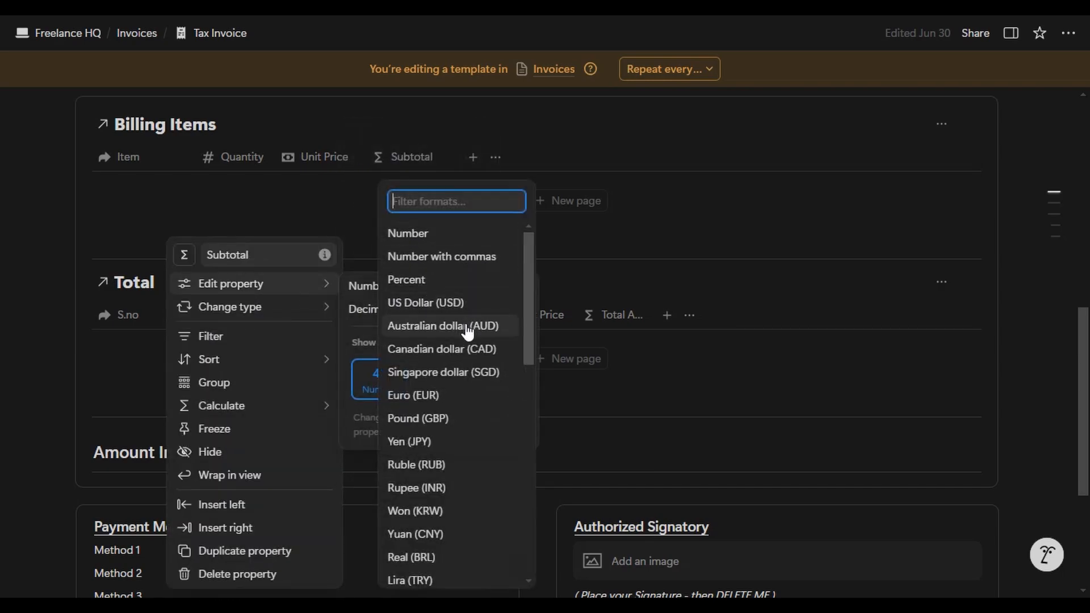
{"action": "left_click", "coordinate": [455, 395]}
{"action": "left_click", "coordinate": [557, 269]}
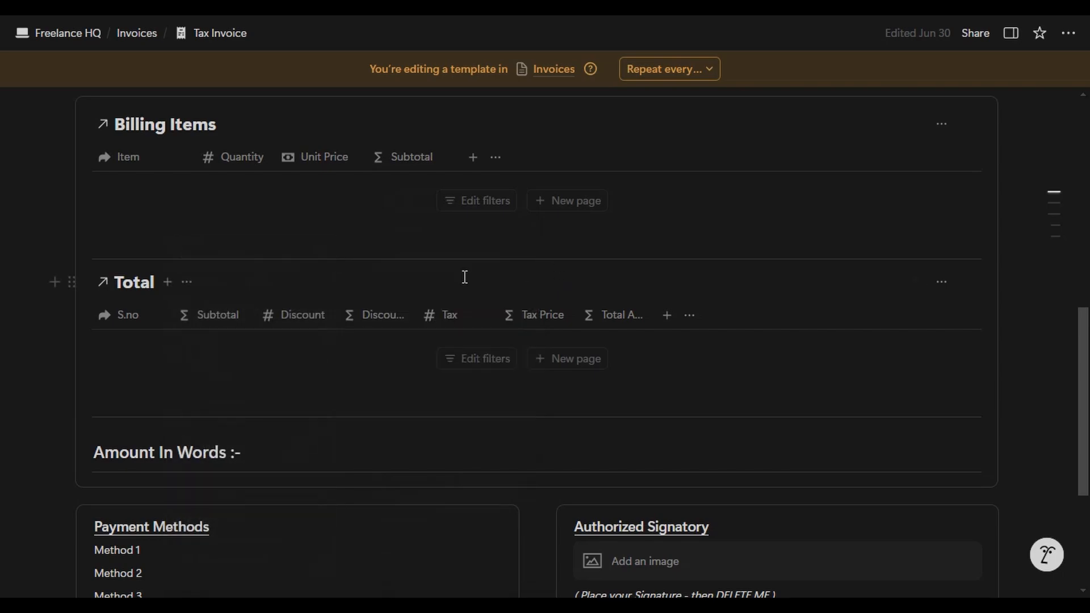
{"action": "left_click", "coordinate": [396, 317]}
{"action": "mouse_move", "coordinate": [453, 291]}
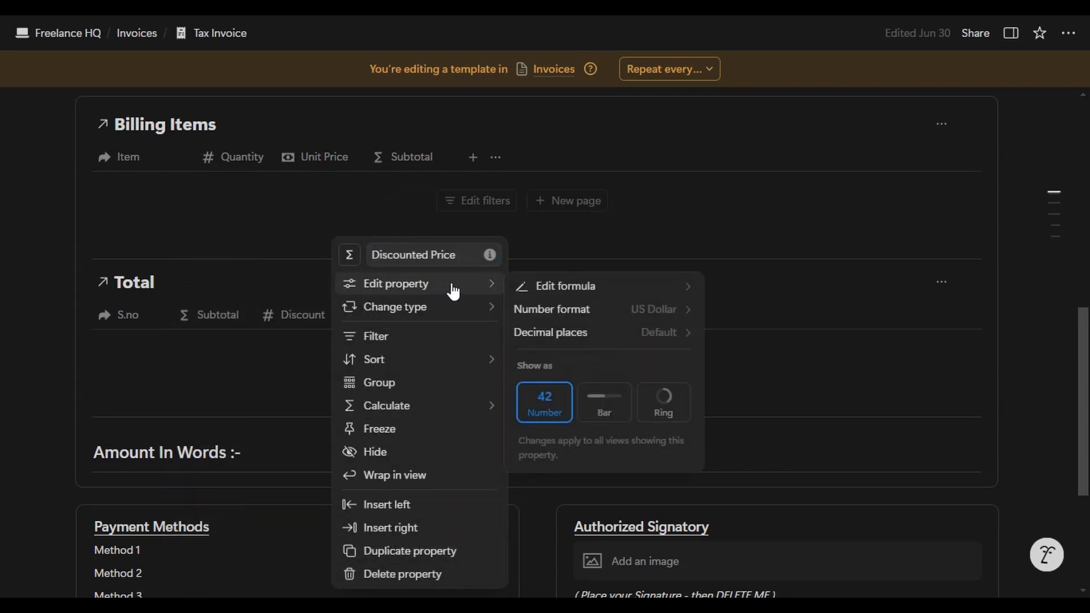
{"action": "left_click", "coordinate": [560, 309]}
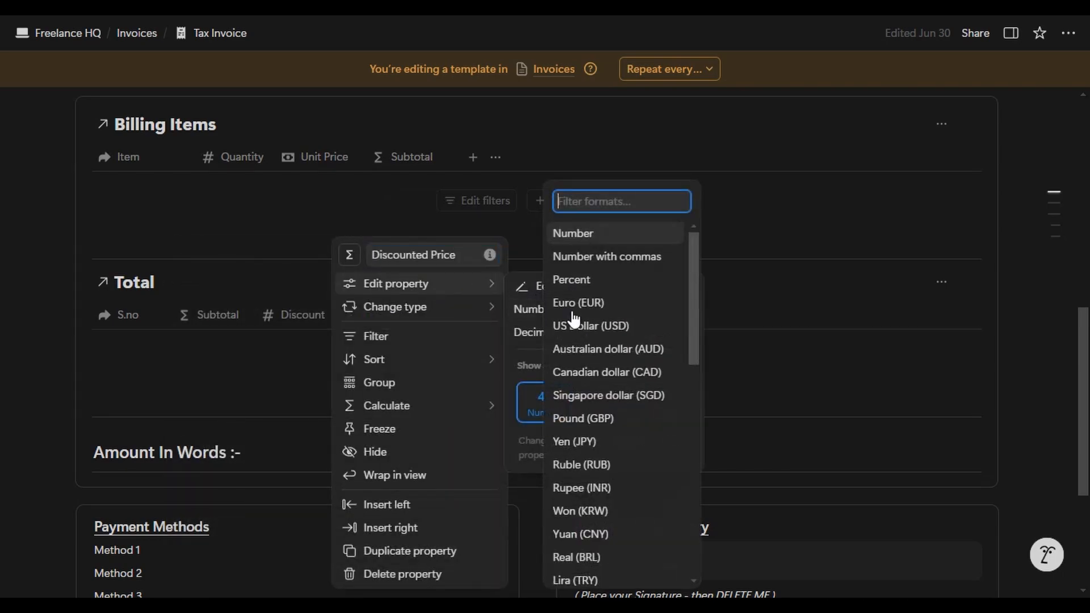
{"action": "left_click", "coordinate": [604, 309]}
{"action": "left_click", "coordinate": [636, 267]}
- Check the Tax Price and Total Amount settings, then return to the Freelance HQ dashboard
{"action": "left_click", "coordinate": [535, 315]}
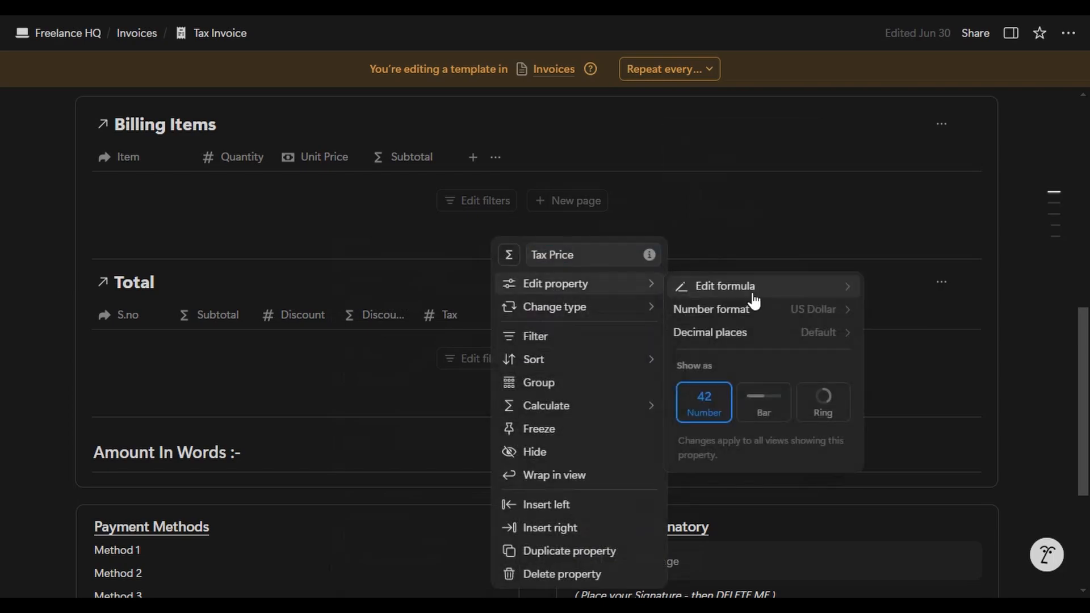
{"action": "left_click", "coordinate": [613, 315]}
{"action": "left_click", "coordinate": [804, 251]}
{"action": "left_click", "coordinate": [97, 34]}
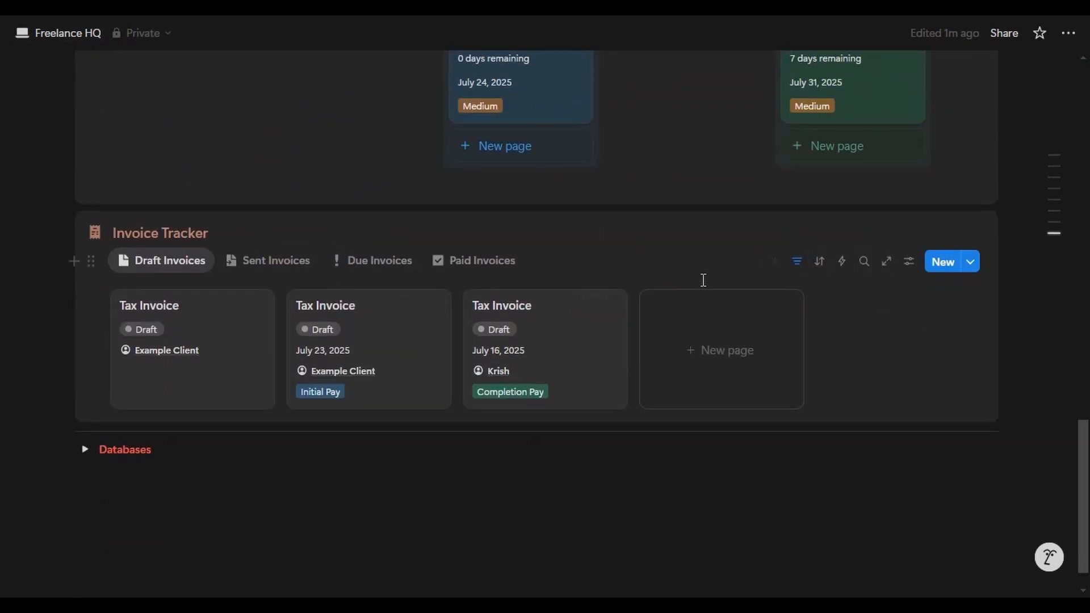
- Export the first Tax Invoice draft as an A4 PDF
{"action": "left_click", "coordinate": [233, 355]}
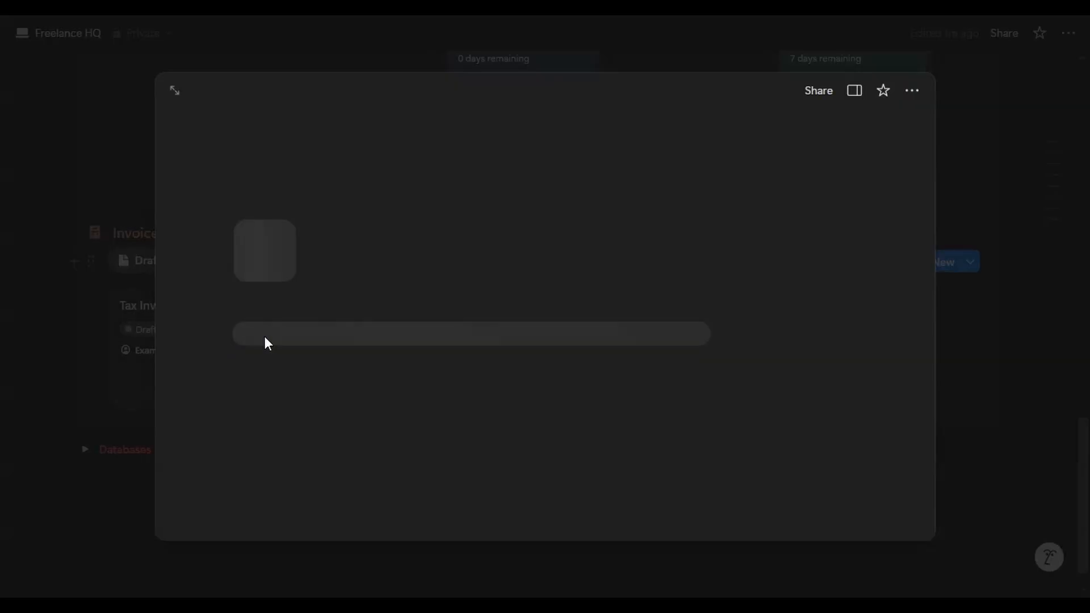
{"action": "left_click", "coordinate": [913, 92]}
{"action": "scroll", "coordinate": [929, 330], "scroll_direction": "down", "scroll_amount": 3}
{"action": "left_click", "coordinate": [931, 385]}
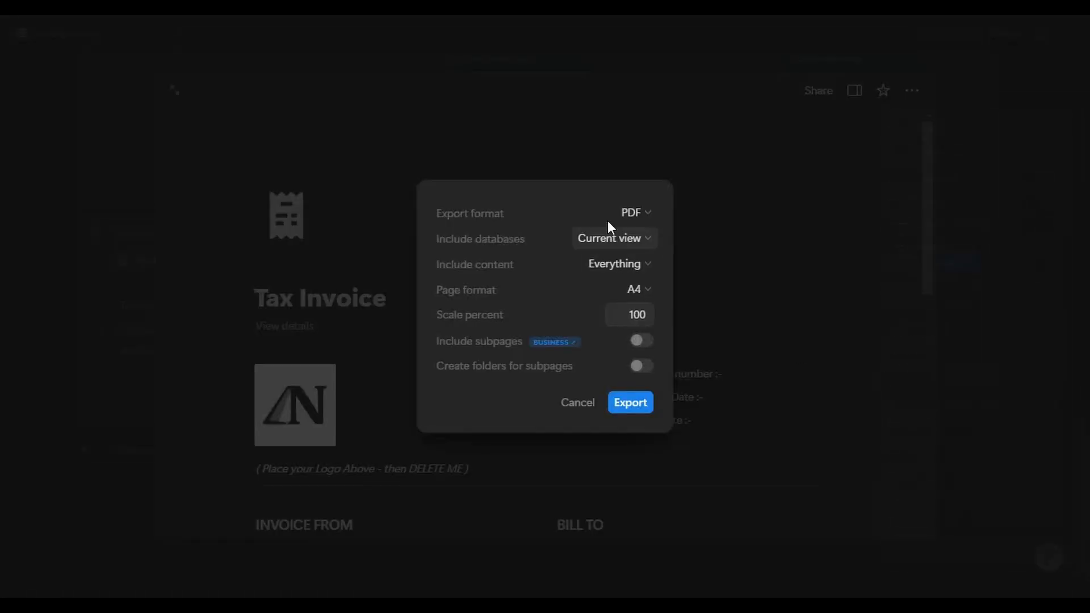
{"action": "left_click", "coordinate": [628, 403]}
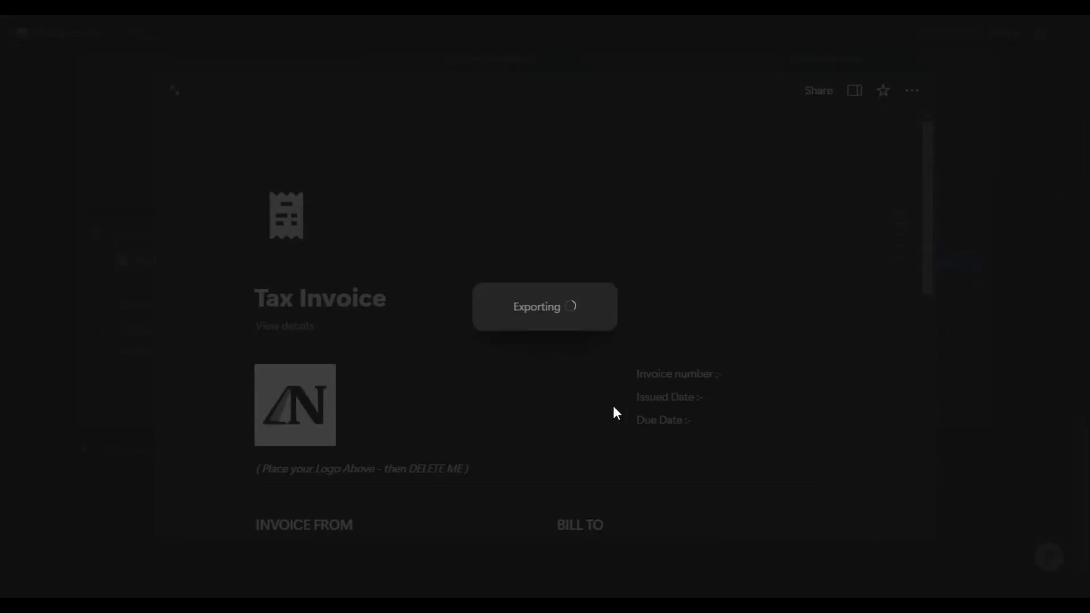